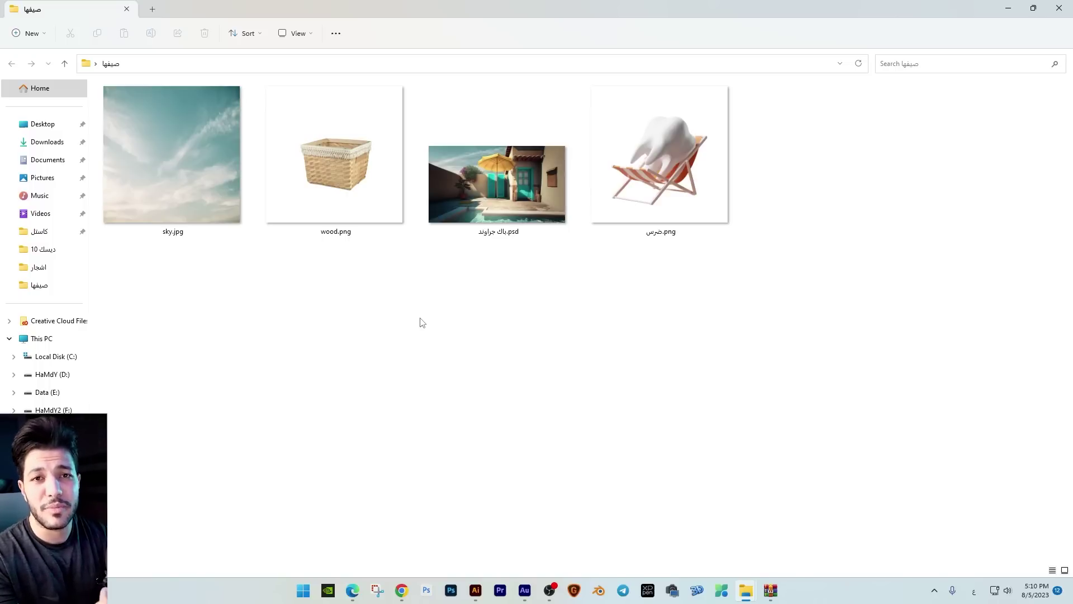
# Step: Switch to Freepik in the browser, search for "summer", filter the results to AI images and browse them
pyautogui.click(402, 588)
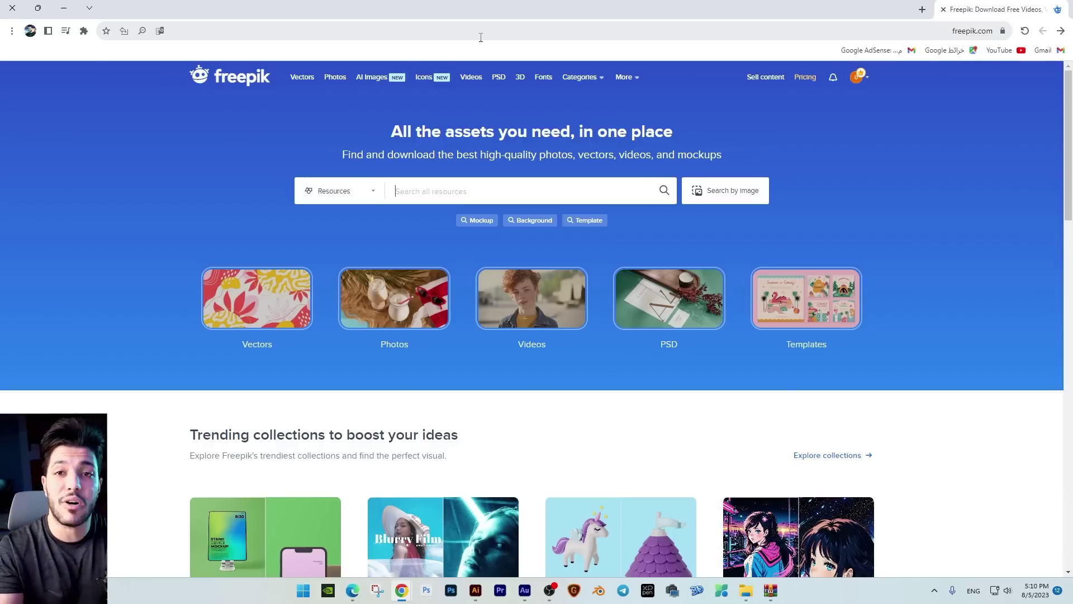
pyautogui.write('summer')
pyautogui.press('Return')
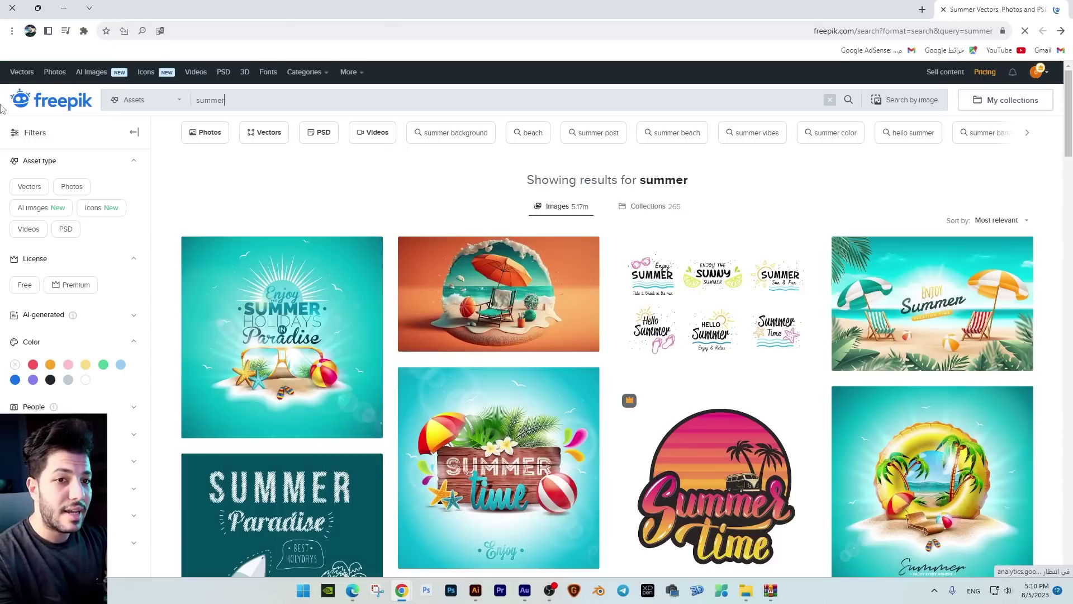
pyautogui.click(38, 210)
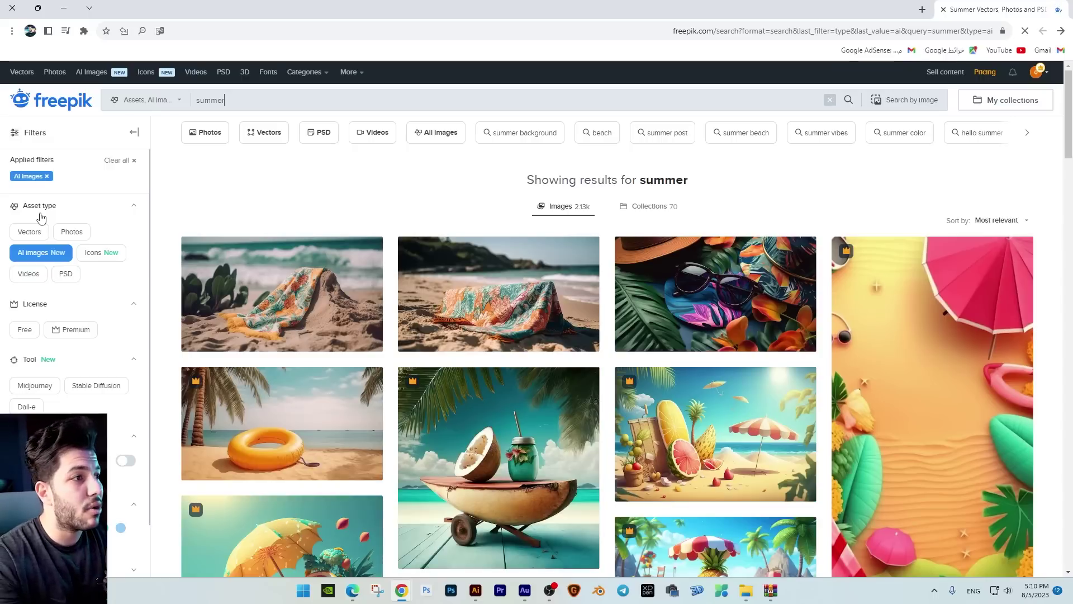
pyautogui.scroll(-1, 40, 218)
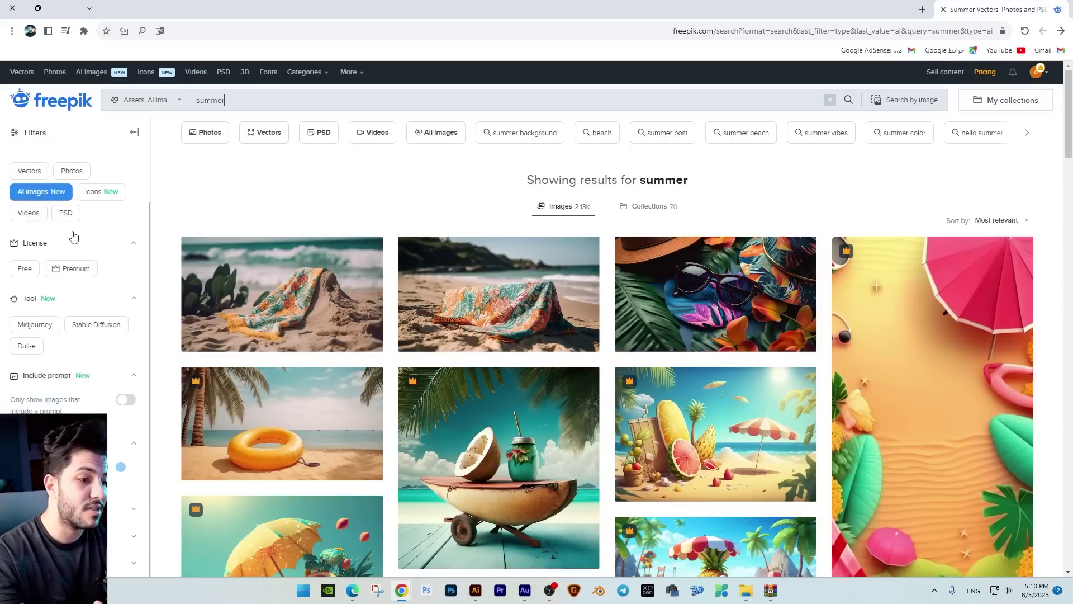
pyautogui.scroll(-5, 238, 230)
pyautogui.scroll(-8, 154, 202)
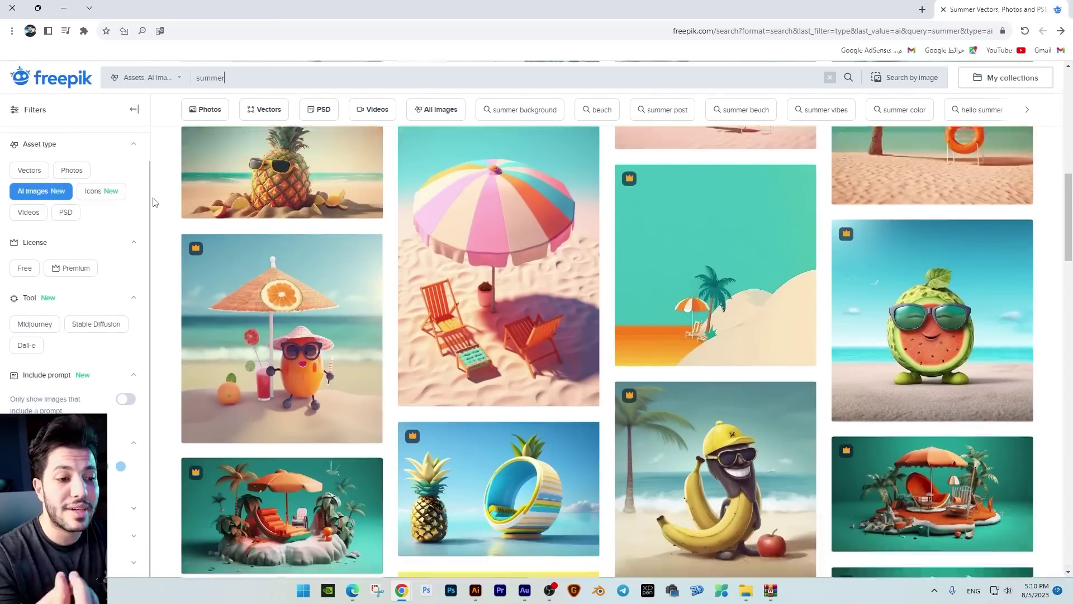
pyautogui.scroll(-5, 154, 203)
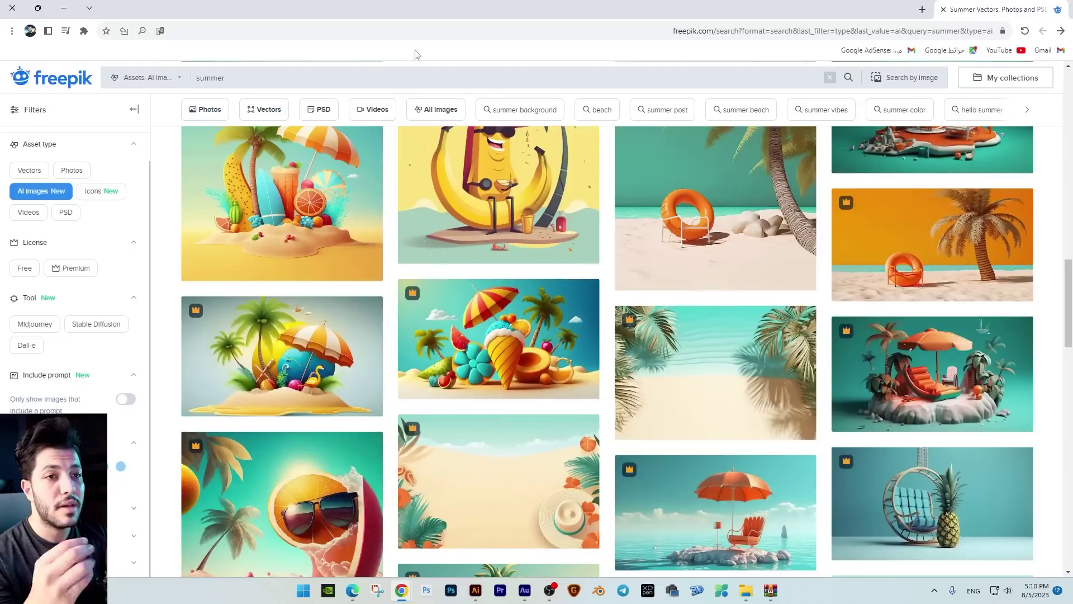
# Step: Search Freepik's AI images for "fish", open the grilled fish with lemons image, and return to the results
pyautogui.moveTo(226, 78); pyautogui.dragTo(93, 87)
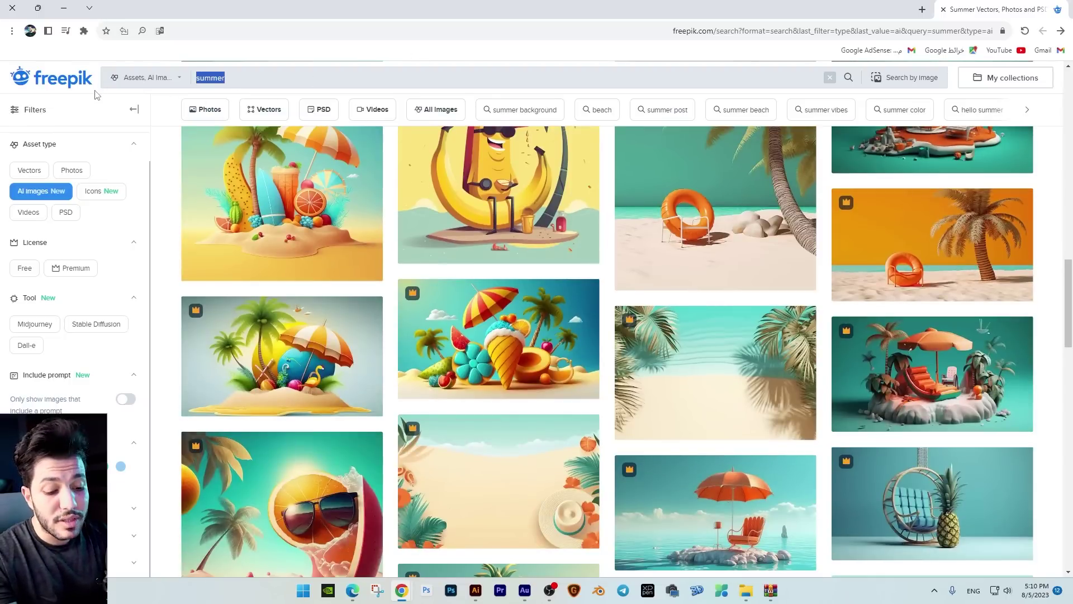
pyautogui.write('fish')
pyautogui.press('Return')
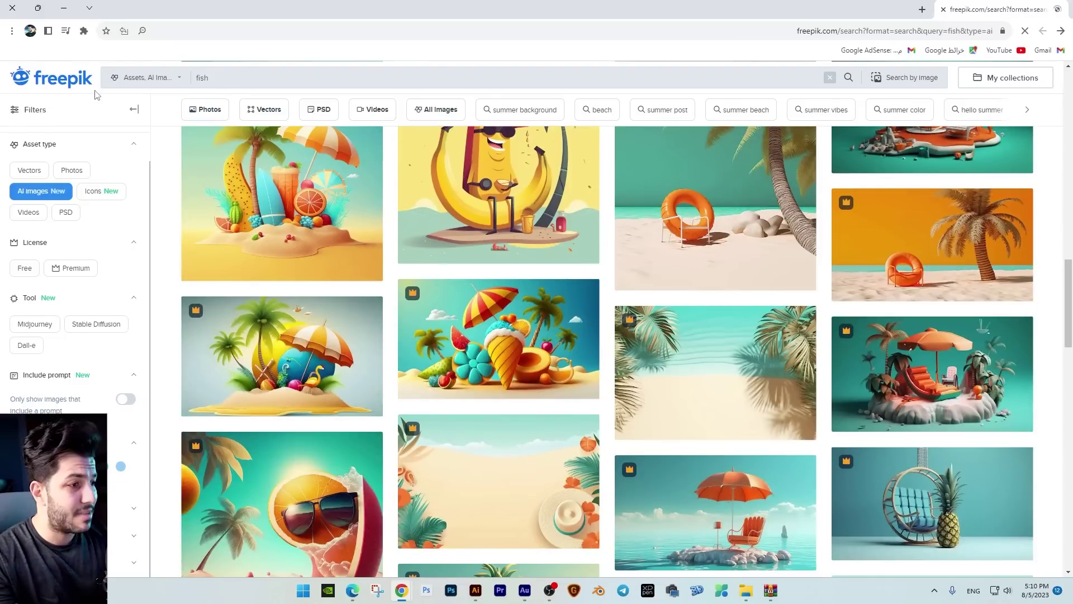
pyautogui.scroll(-4, 124, 256)
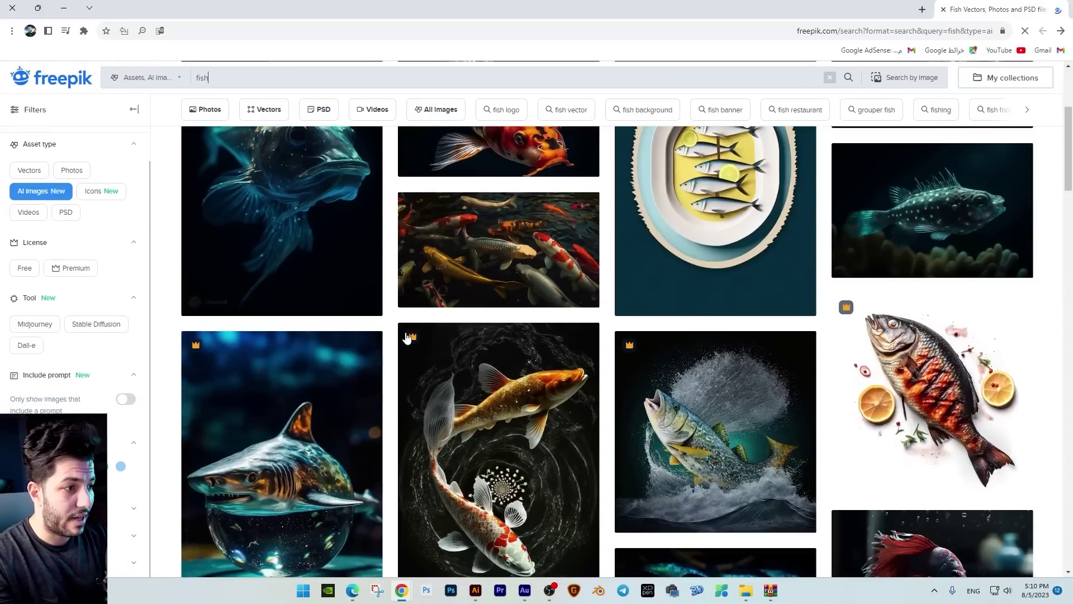
pyautogui.scroll(-10, 412, 335)
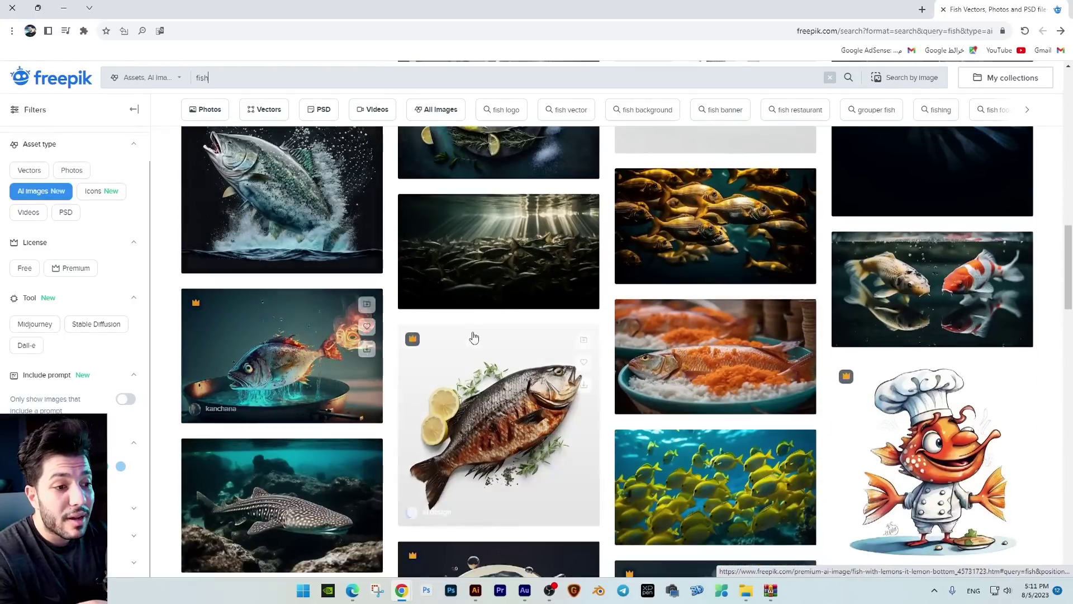
pyautogui.click(506, 398)
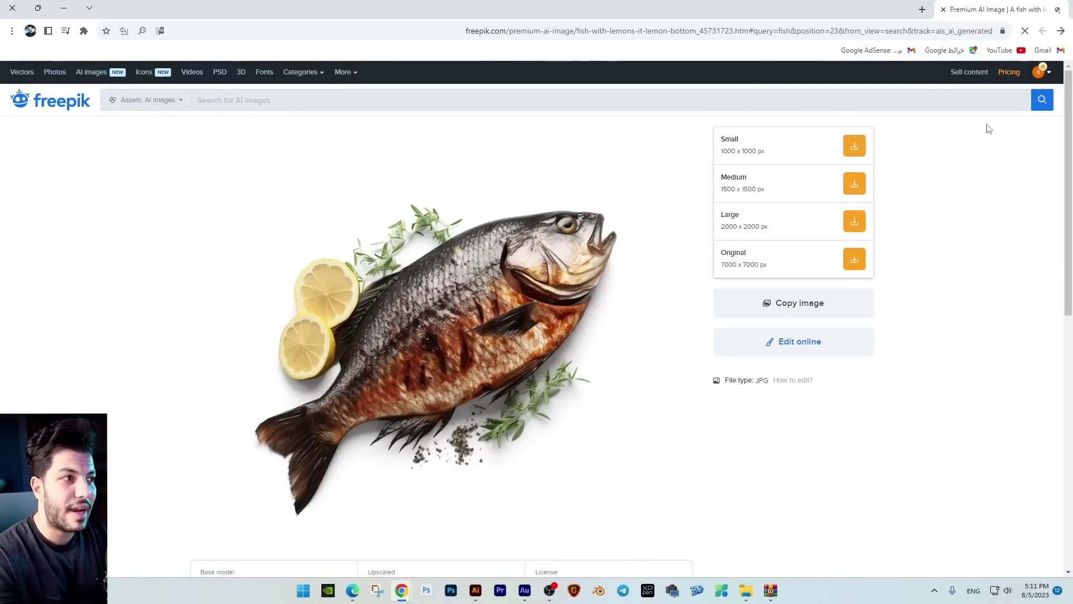
pyautogui.click(1061, 30)
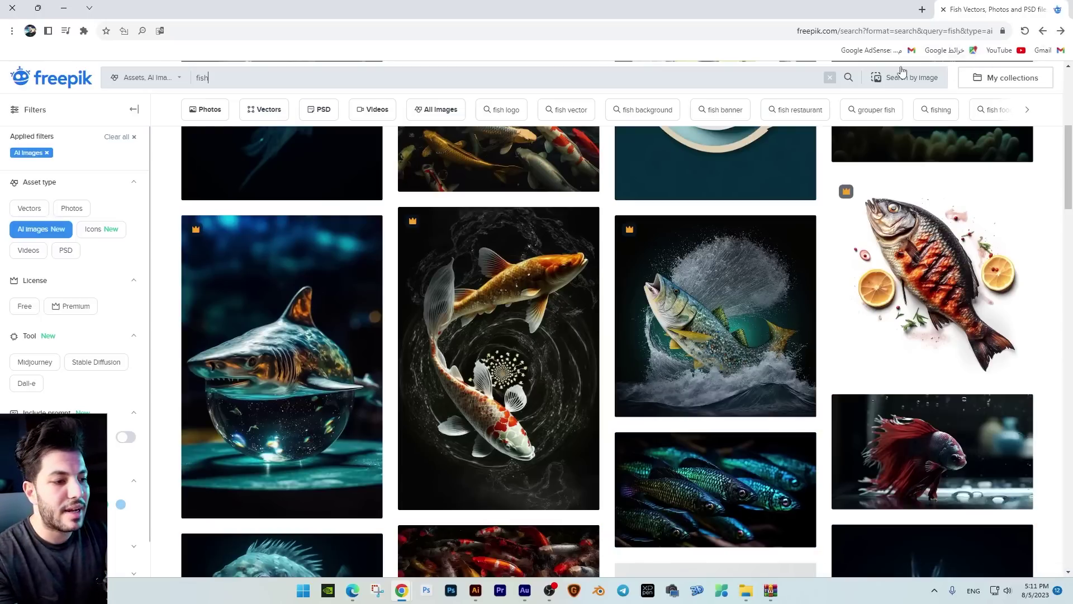
# Step: Open the باك جراوند.psd background file from the صيفها folder in Photoshop
pyautogui.click(746, 590)
pyautogui.click(514, 227)
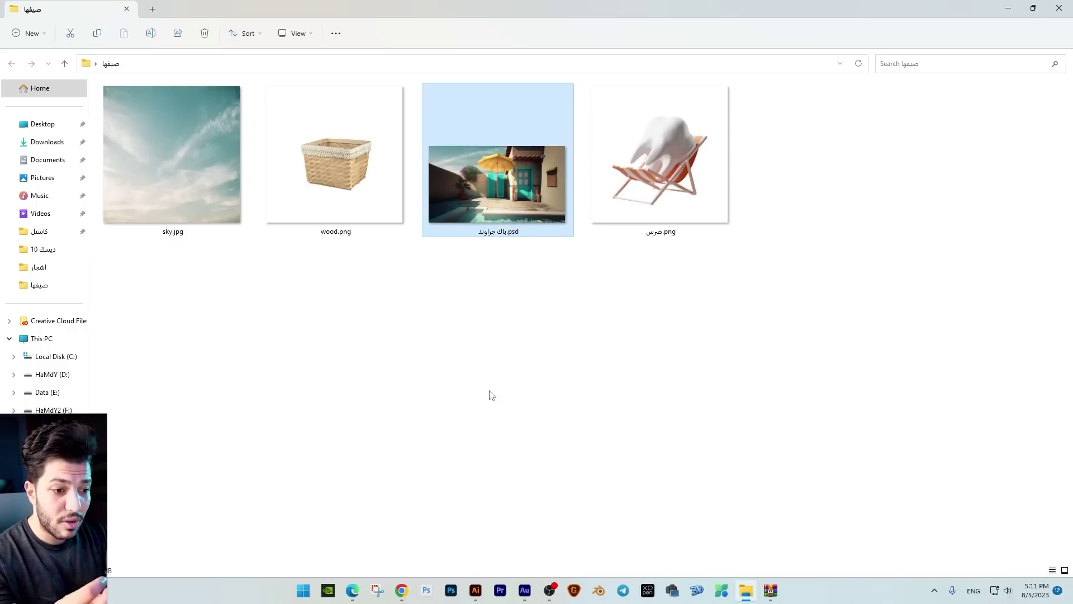
pyautogui.doubleClick(510, 233)
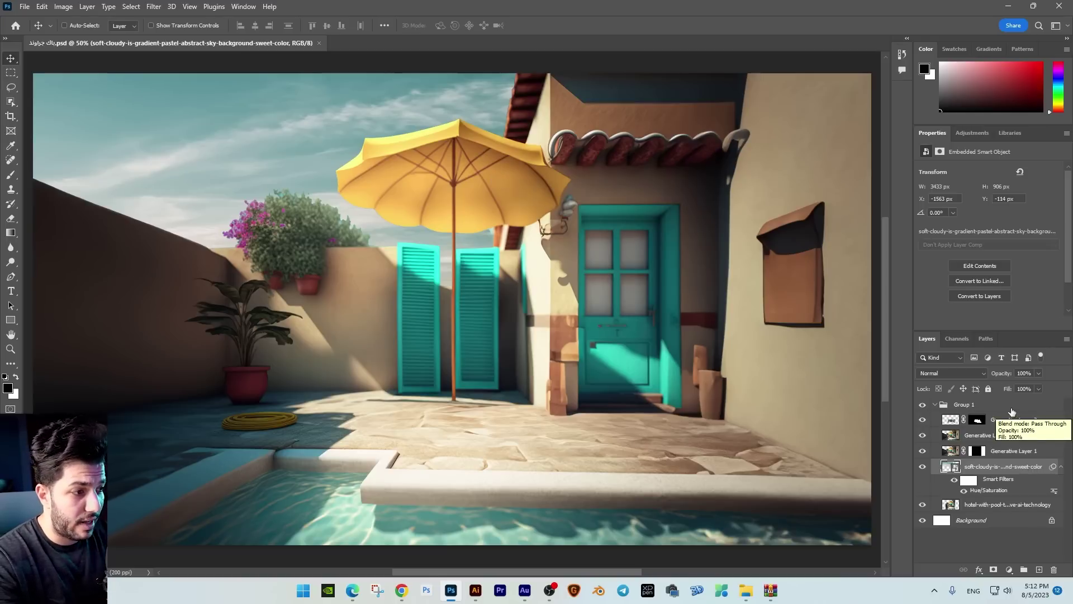
# Step: Hide Generative Layer 2, Generative Layer 1 copy, Generative Layer 1 and the soft cloudy sky layer
pyautogui.click(922, 419)
pyautogui.click(922, 435)
pyautogui.click(922, 451)
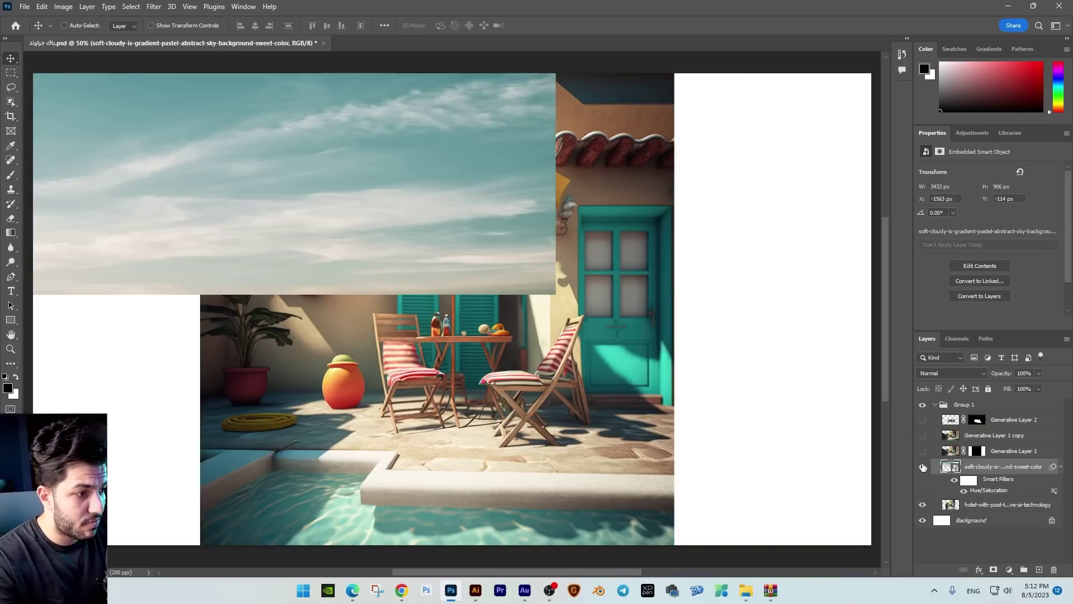
pyautogui.click(922, 466)
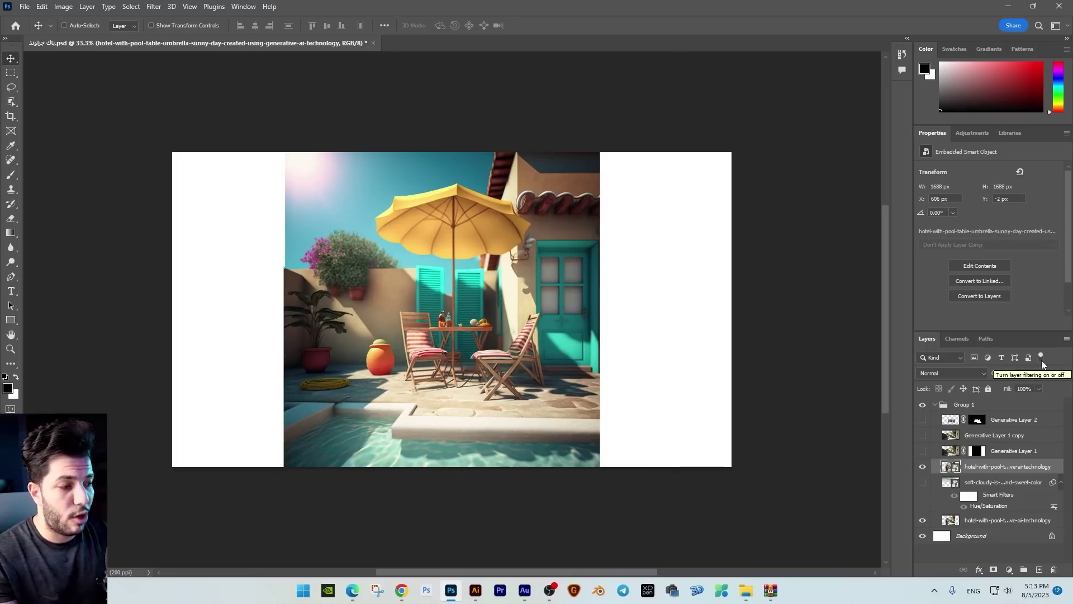
# Step: Show Generative Layer 1 so the courtyard extends beyond both sides of the hotel photo
pyautogui.click(923, 451)
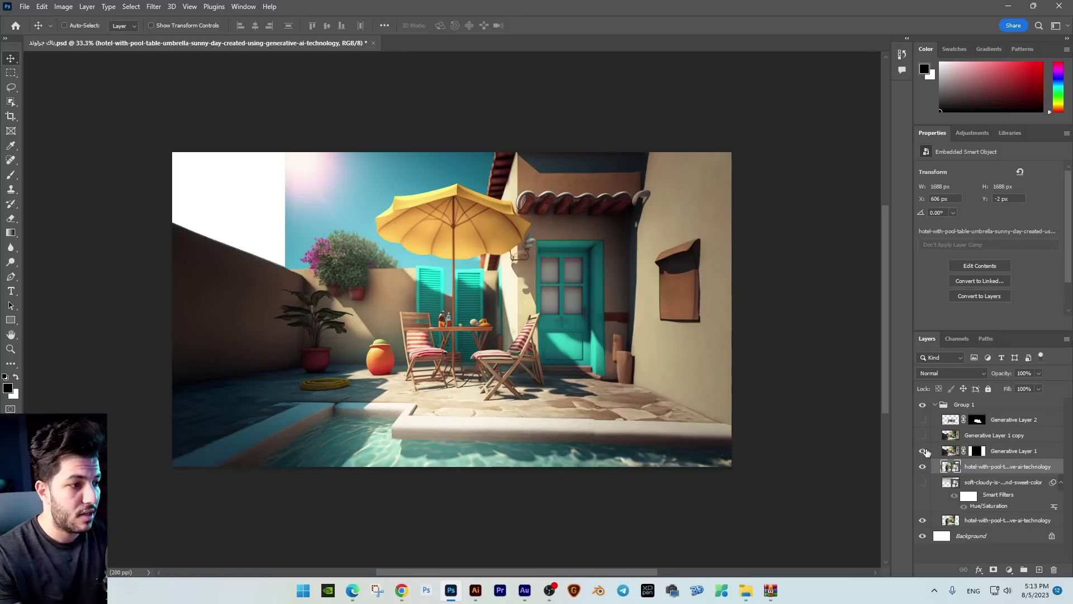
pyautogui.click(923, 479)
pyautogui.click(923, 479)
pyautogui.click(922, 456)
pyautogui.click(922, 456)
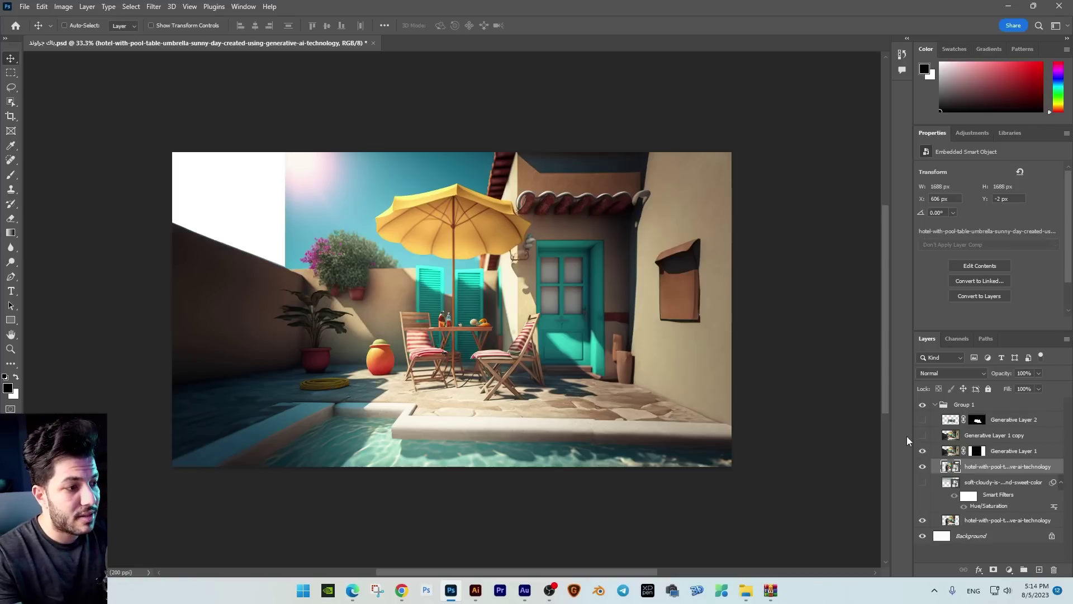
# Step: Show Generative Layer 2 to clear the table and chairs, compare it off and on, and pick the layer at the sky area
pyautogui.click(922, 419)
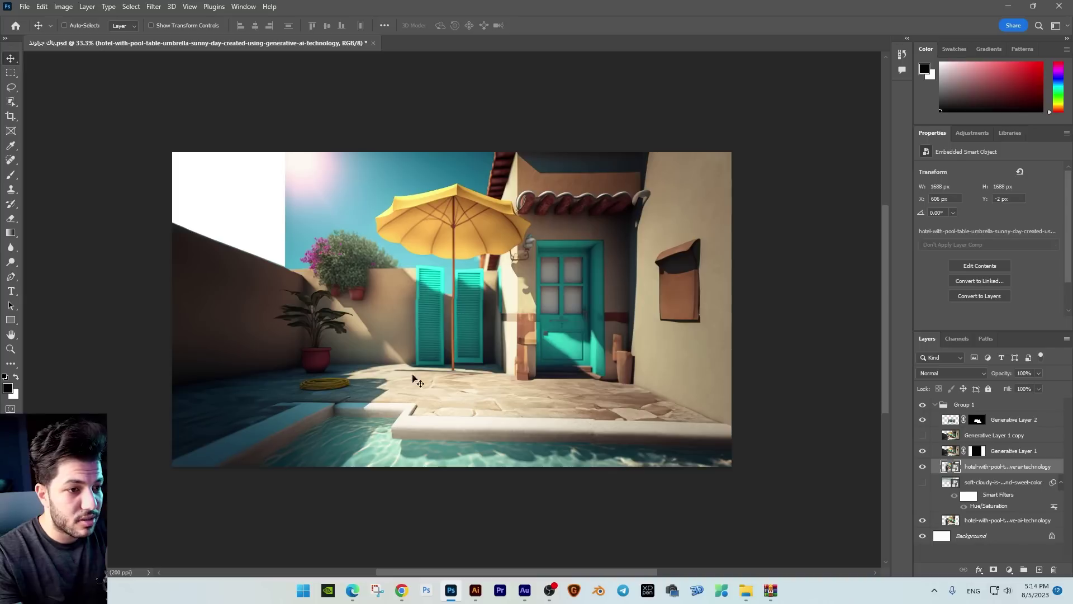
pyautogui.click(921, 435)
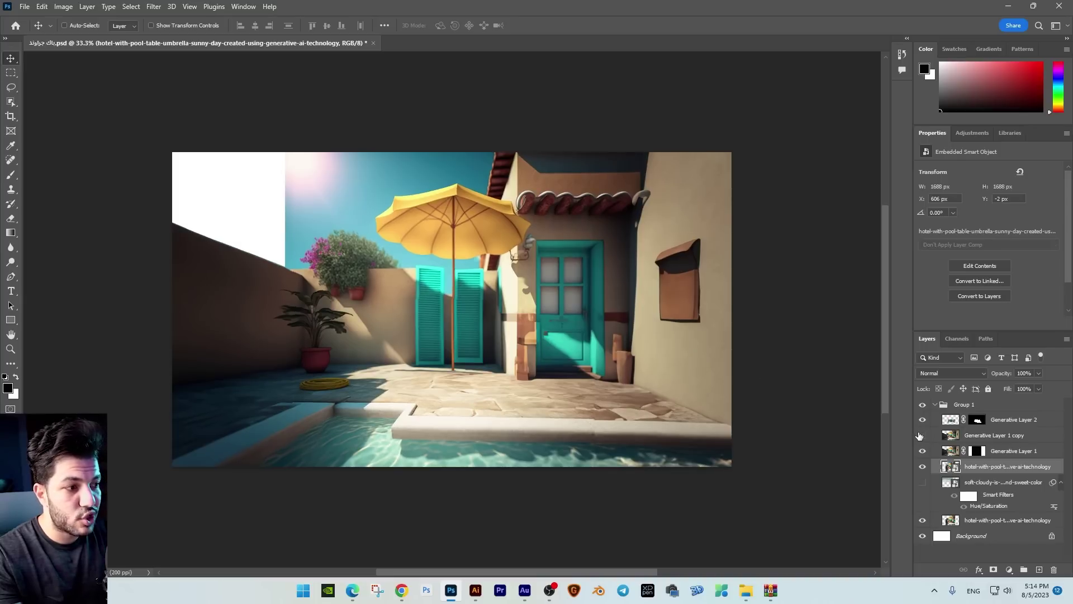
pyautogui.click(932, 419)
pyautogui.click(922, 419)
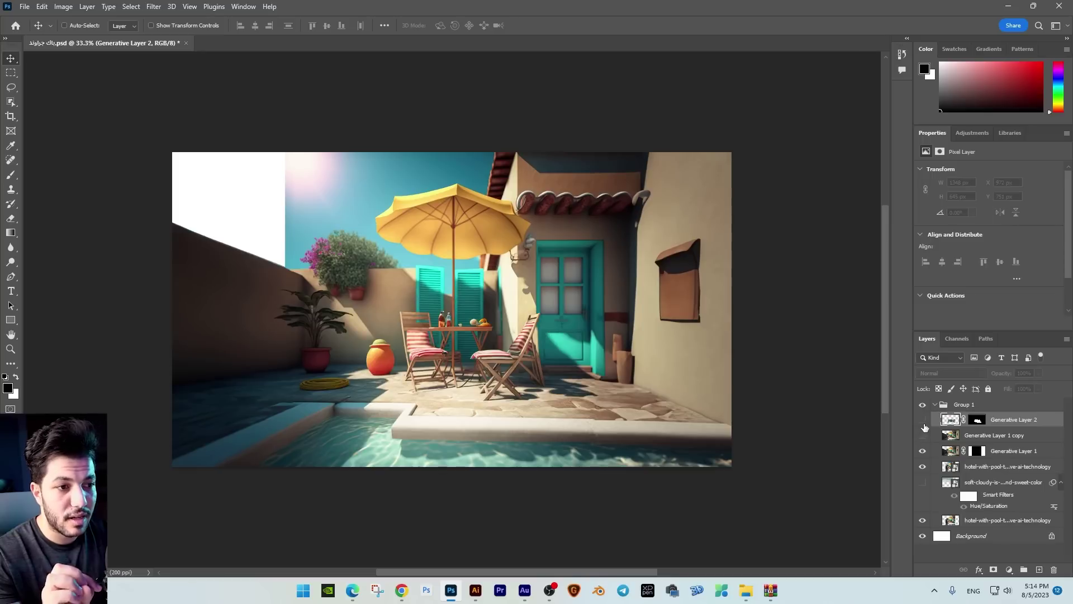
pyautogui.click(923, 420)
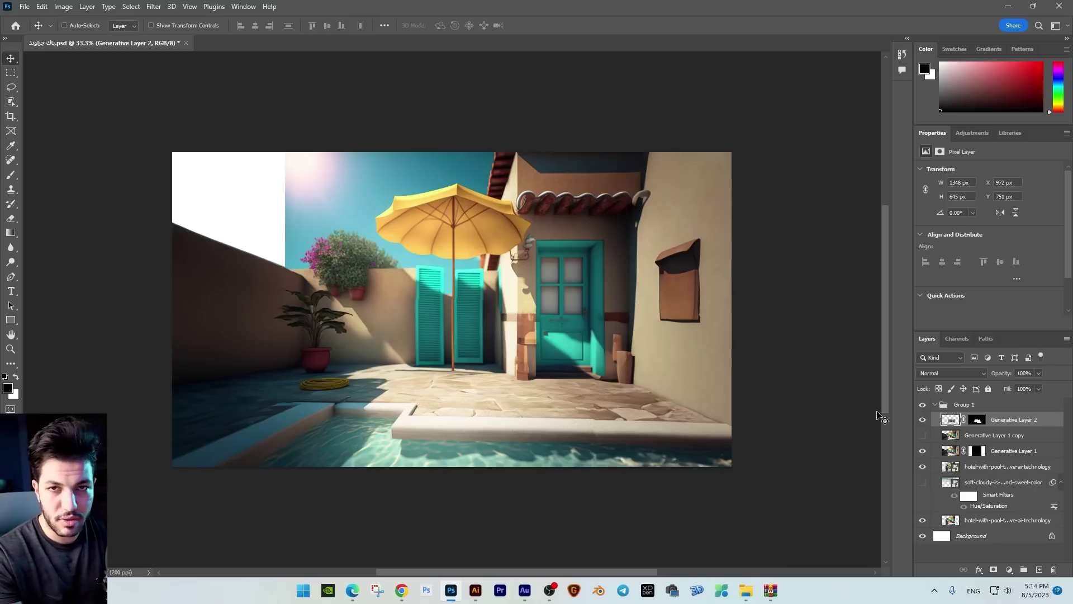
pyautogui.rightClick(307, 190)
pyautogui.click(315, 193)
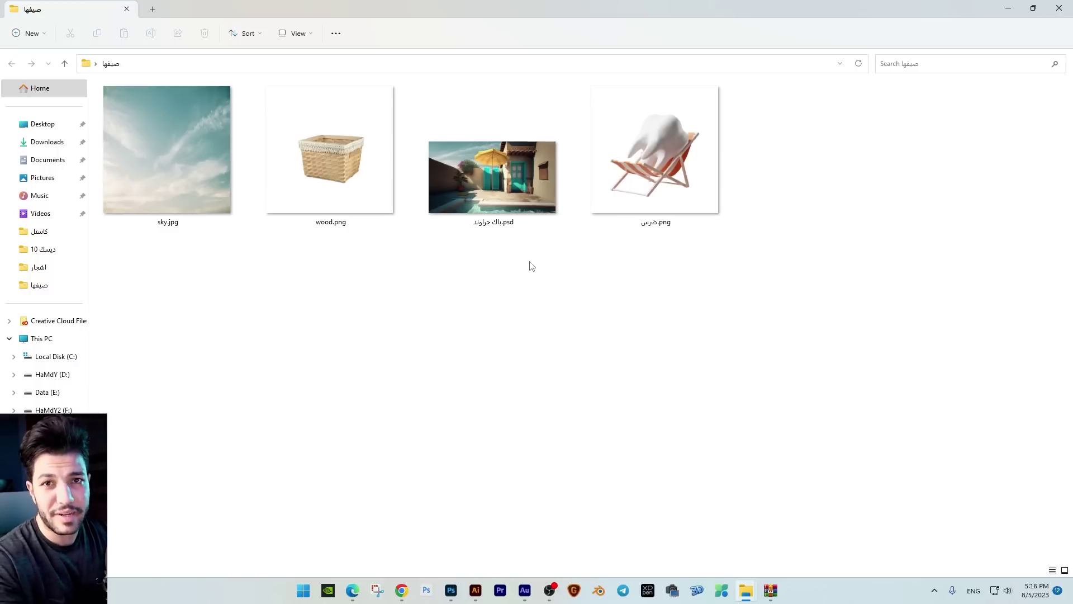
# Step: Search Adobe Stock in the browser for "tooth summer" and browse the results for a tooth lounging on a beach chair
pyautogui.moveTo(713, 193)
pyautogui.mouseDown()
pyautogui.moveTo(682, 207)
pyautogui.moveTo(886, 237)
pyautogui.moveTo(677, 193)
pyautogui.moveTo(705, 190)
pyautogui.mouseUp()
pyautogui.hotkey('alt', 'Tab')
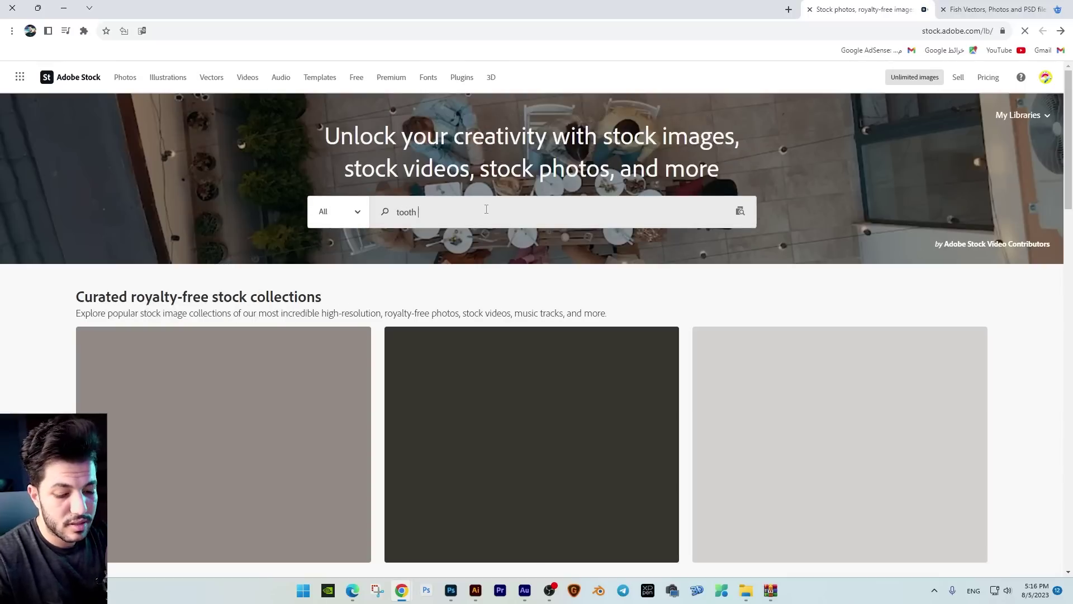
pyautogui.write('summer')
pyautogui.press('Return')
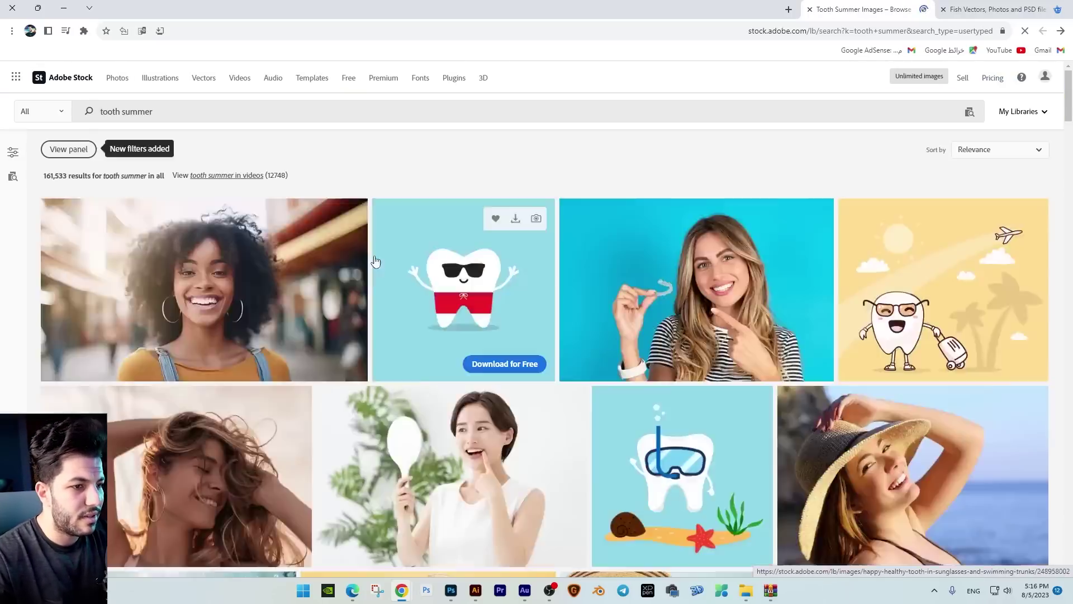
pyautogui.scroll(-5, 380, 263)
pyautogui.scroll(-3, 571, 345)
pyautogui.scroll(-15, 571, 344)
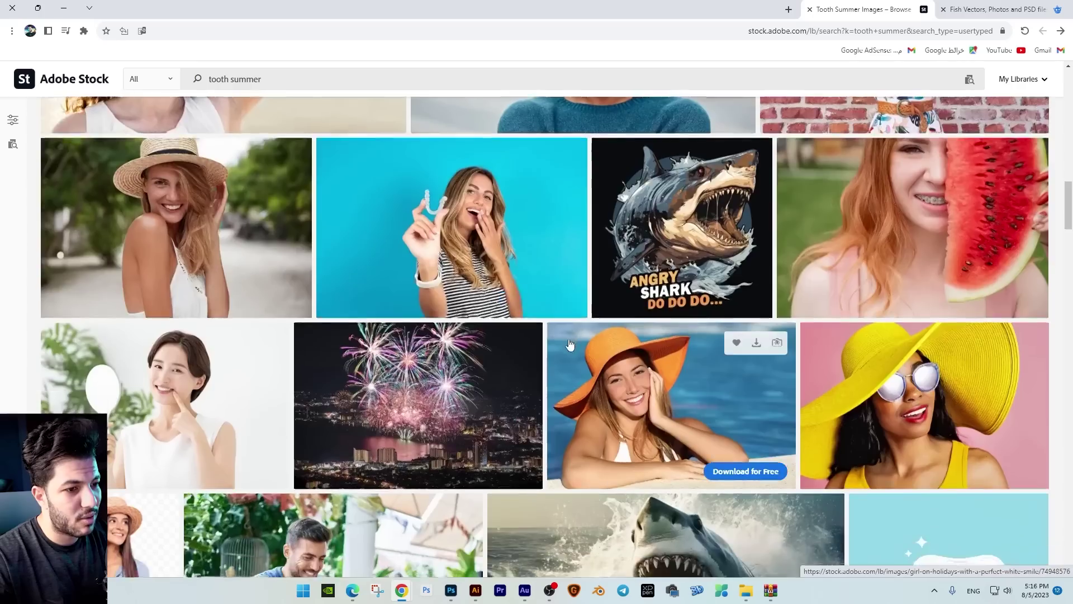
pyautogui.scroll(-5, 572, 345)
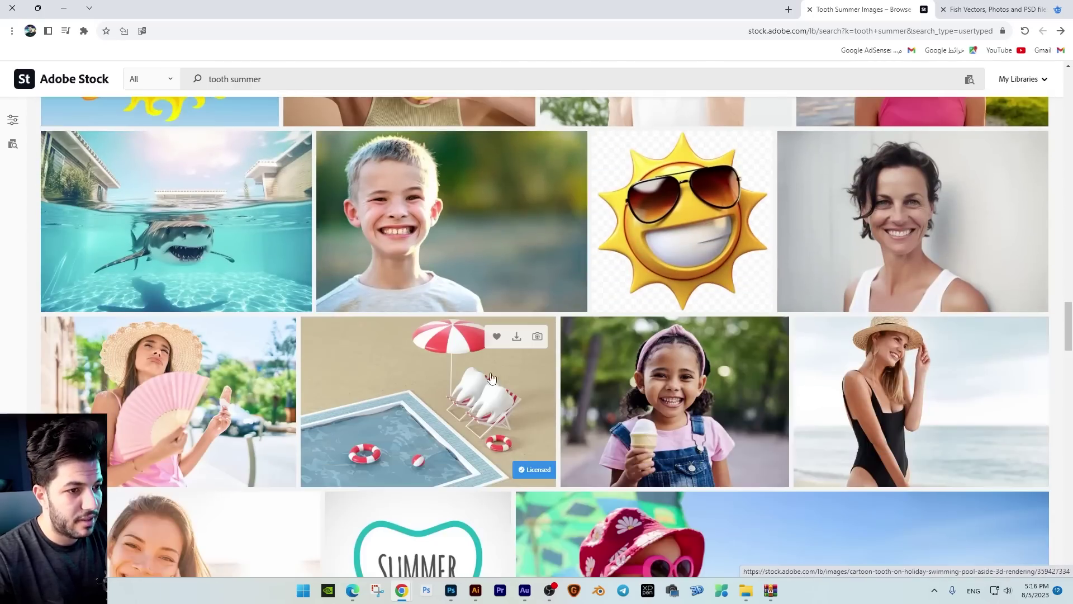
pyautogui.scroll(-5, 482, 388)
pyautogui.scroll(-5, 492, 391)
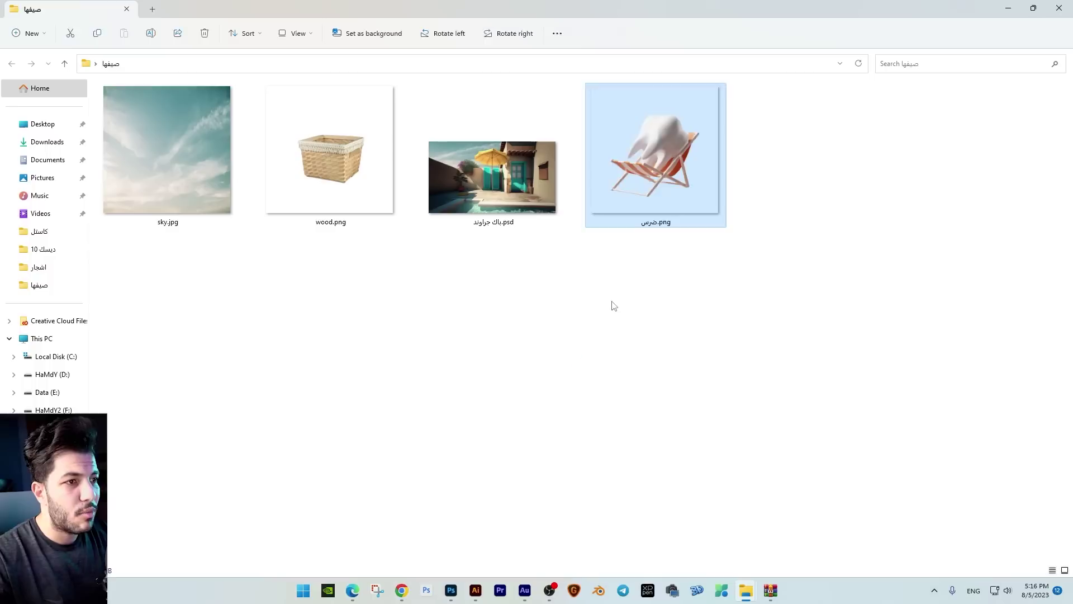
# Step: Place ضرس.png in the courtyard document and move its layer to the top of Group 1
pyautogui.moveTo(662, 193); pyautogui.dragTo(522, 326)
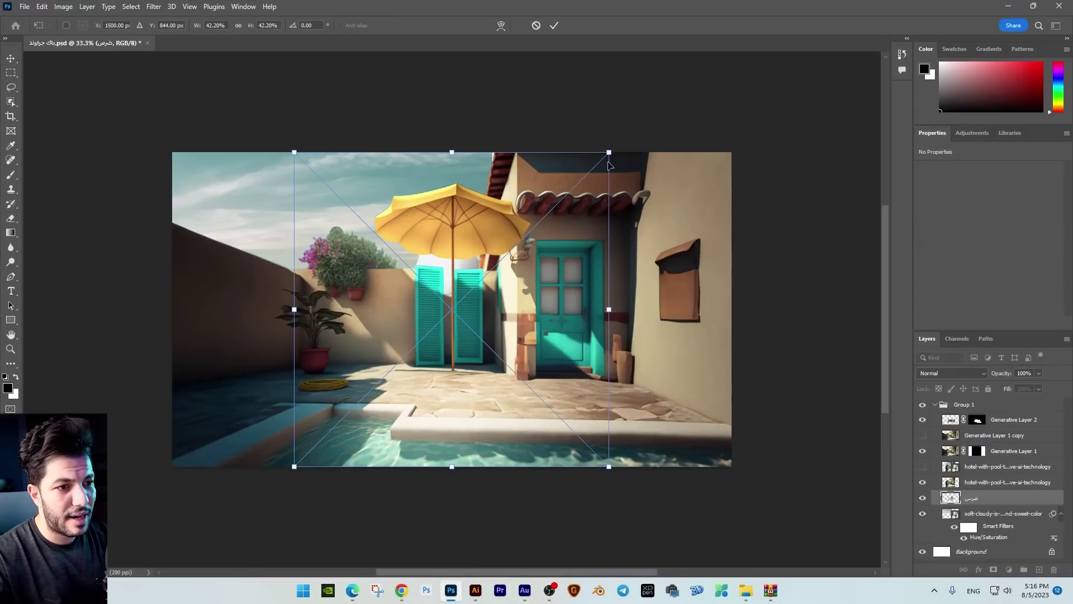
pyautogui.press('Return')
pyautogui.moveTo(1004, 500); pyautogui.dragTo(1003, 413)
# Step: Scale the tooth and beach chair down to about 795 × 736 px and position them under the yellow umbrella
pyautogui.hotkey('ctrl', 't')
pyautogui.moveTo(594, 166); pyautogui.dragTo(551, 218)
pyautogui.moveTo(520, 308); pyautogui.dragTo(510, 332)
pyautogui.press('Return')
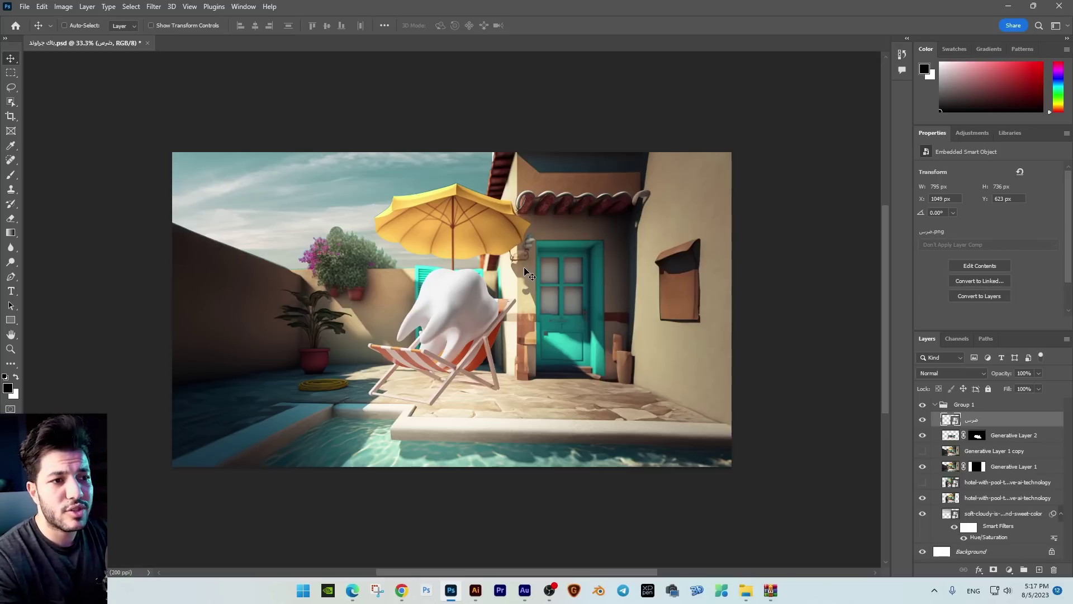
# Step: Place wood.png in the document, scale the basket to about 442 × 323 px and set it beside the beach chair
pyautogui.hotkey('alt', 'Tab')
pyautogui.moveTo(308, 196); pyautogui.dragTo(568, 370)
pyautogui.hotkey('alt', 'Tab')
pyautogui.moveTo(655, 269); pyautogui.dragTo(633, 291)
pyautogui.moveTo(593, 393); pyautogui.dragTo(580, 400)
pyautogui.press('Return')
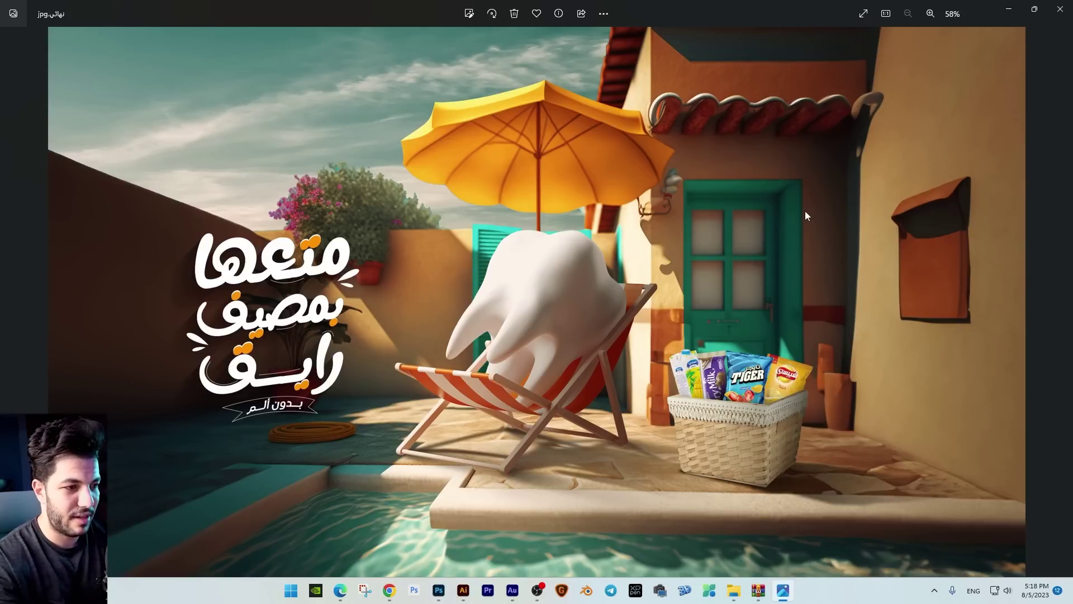
# Step: Return to Photoshop from the final image preview and hide the wood basket layer
pyautogui.hotkey('alt', 'Tab')
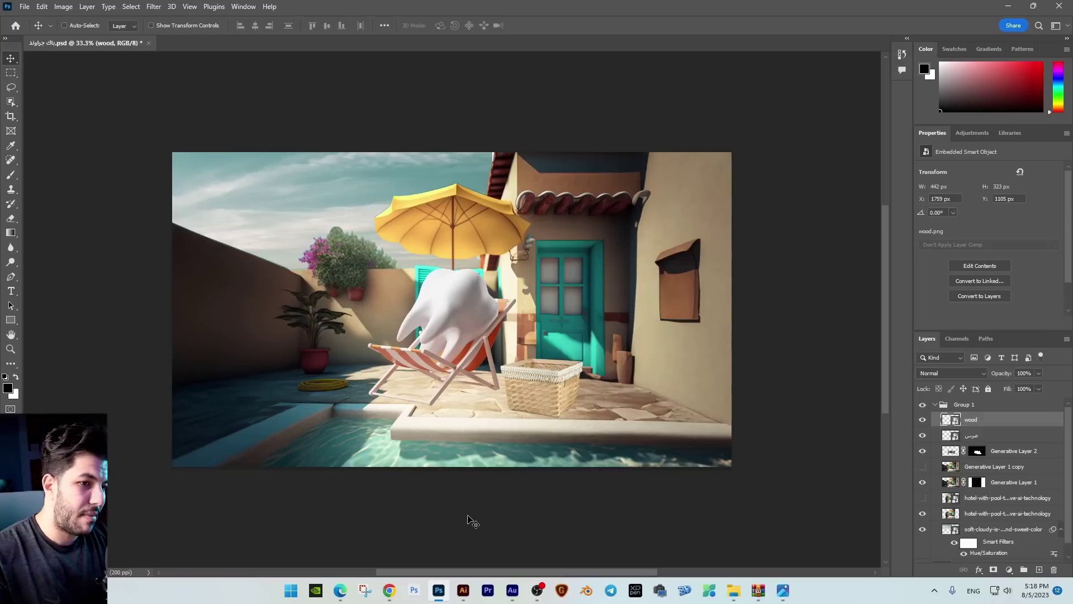
pyautogui.hotkey('ctrl', '+')
pyautogui.hotkey('ctrl', '+')
pyautogui.click(922, 419)
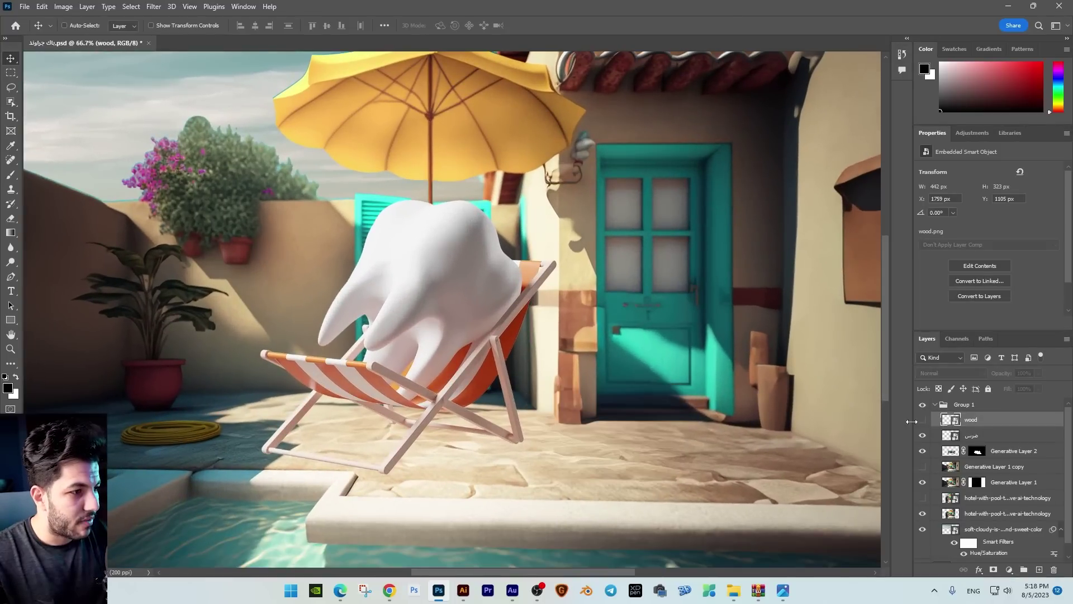
pyautogui.moveTo(912, 420); pyautogui.dragTo(917, 421)
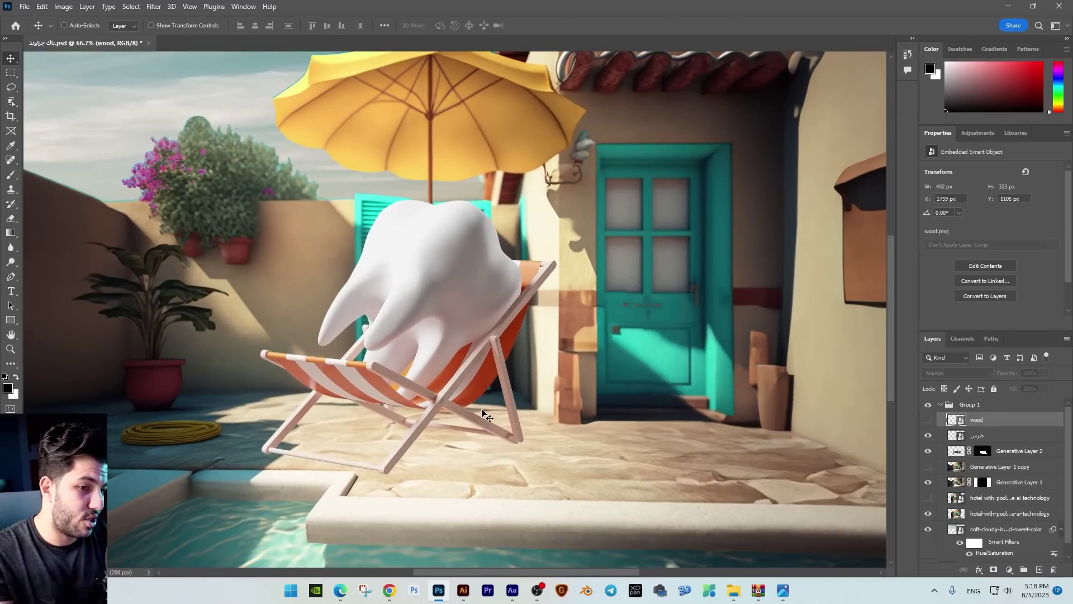
# Step: Select the tooth and chair layer on the canvas, try moving it slightly, and undo the move
pyautogui.rightClick(474, 306)
pyautogui.click(495, 312)
pyautogui.moveTo(473, 317); pyautogui.dragTo(479, 302)
pyautogui.hotkey('ctrl', 'z')
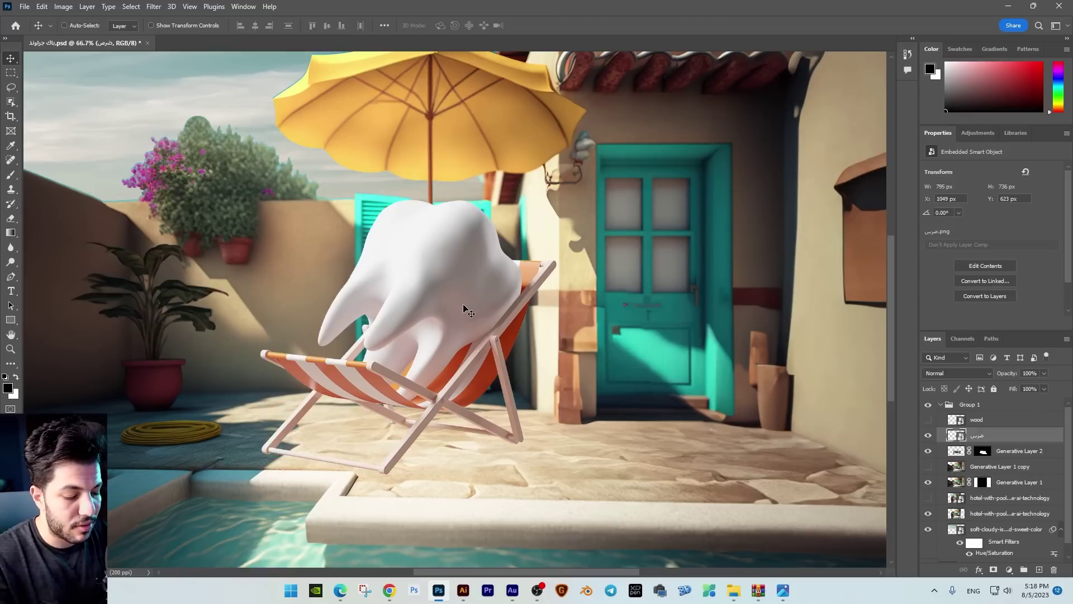
# Step: Duplicate the tooth and chair layer and select the original layer beneath the copy
pyautogui.hotkey('ctrl', 'j')
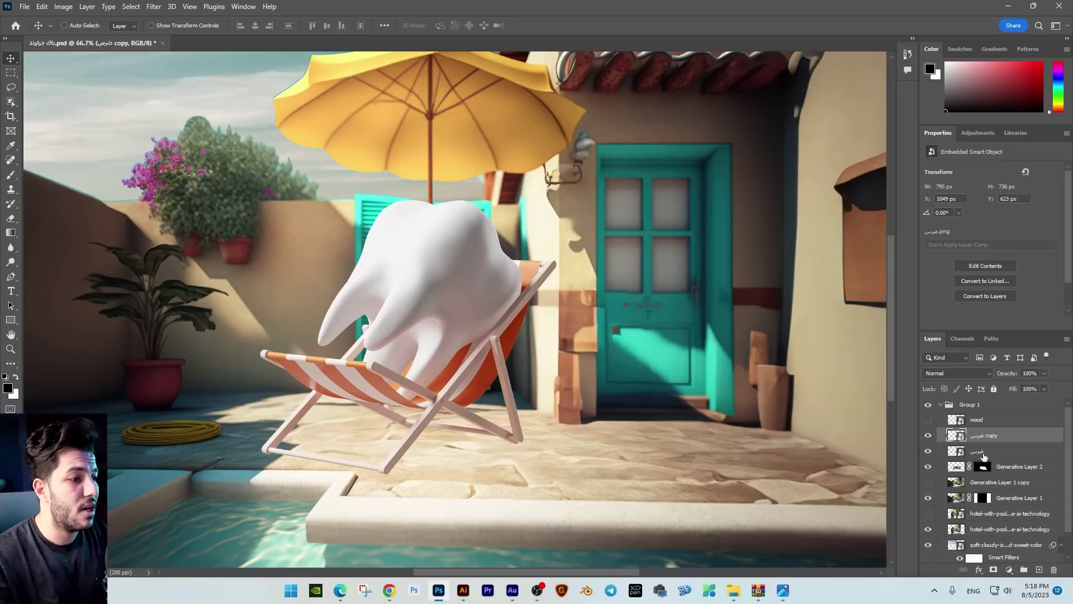
pyautogui.click(984, 456)
pyautogui.hotkey('ctrl', '-')
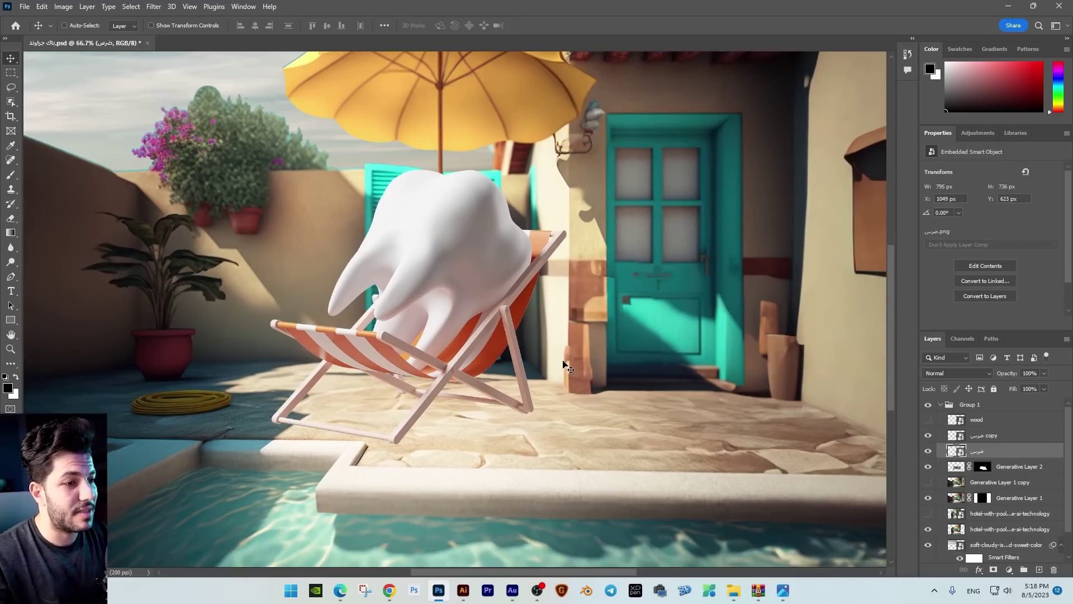
pyautogui.hotkey('ctrl', '-')
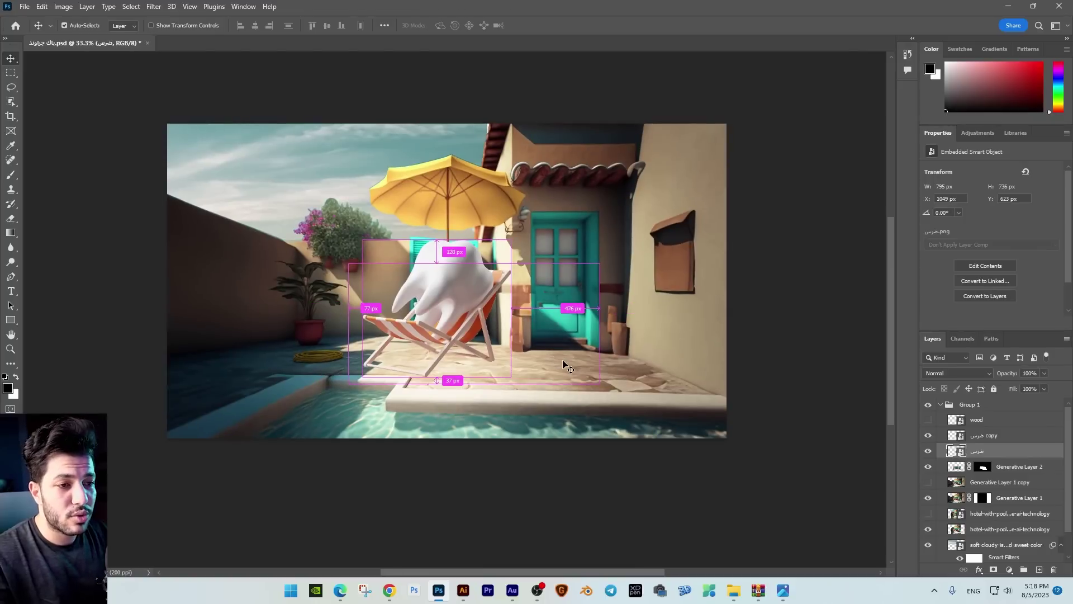
# Step: Flip, flatten and skew the original tooth and chair layer across the floor as a cast shadow, about 1345 × 169 px
pyautogui.hotkey('ctrl', 't')
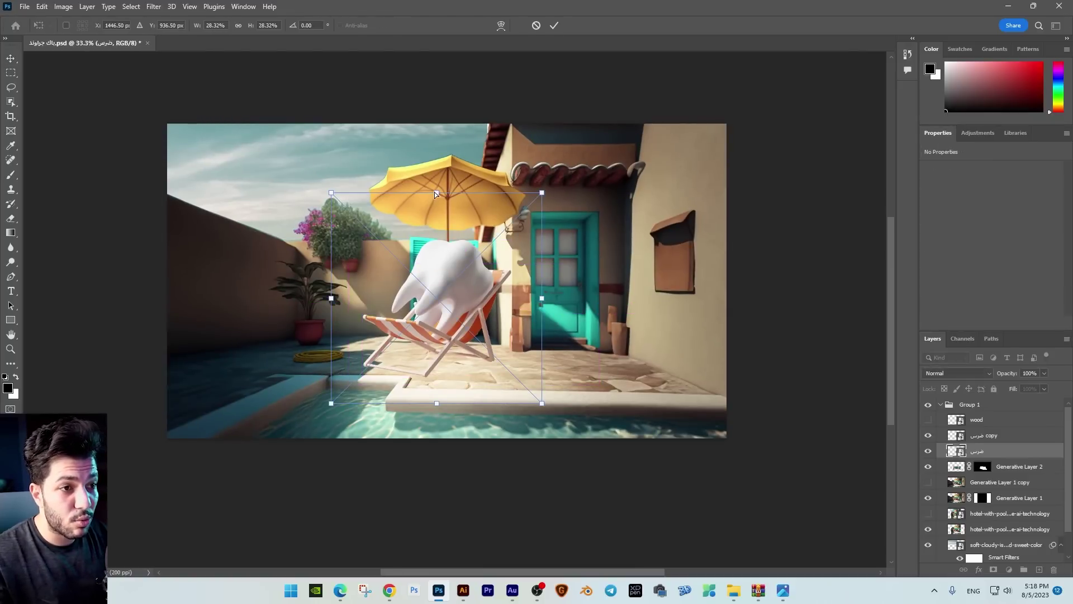
pyautogui.moveTo(436, 192); pyautogui.dragTo(615, 444)
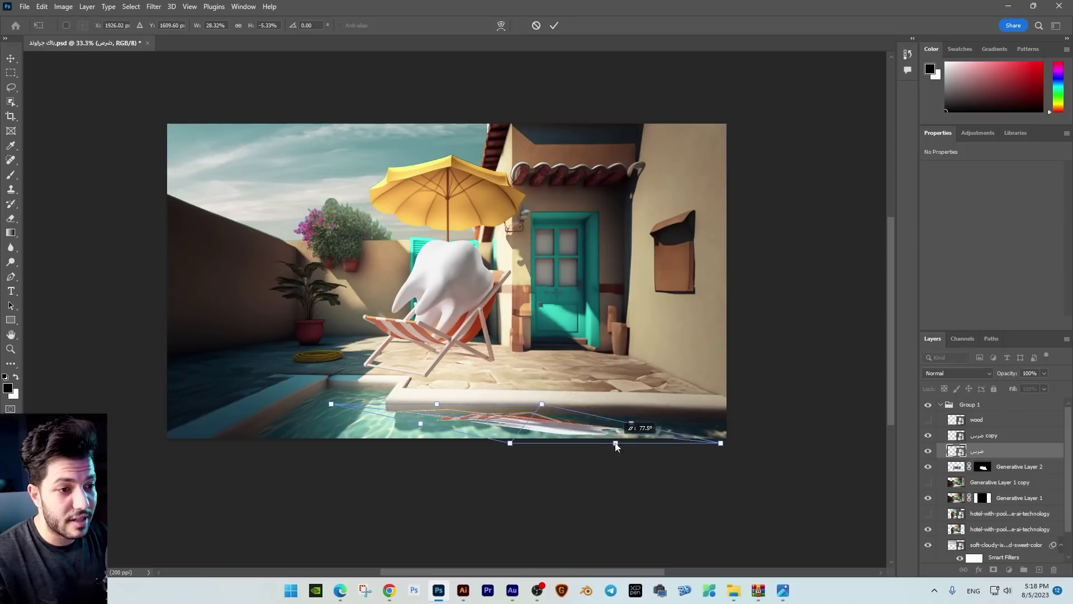
pyautogui.moveTo(437, 403); pyautogui.dragTo(406, 353)
pyautogui.moveTo(627, 441); pyautogui.dragTo(635, 403)
pyautogui.moveTo(413, 380); pyautogui.dragTo(409, 382)
pyautogui.moveTo(507, 351); pyautogui.dragTo(501, 350)
pyautogui.press('Return')
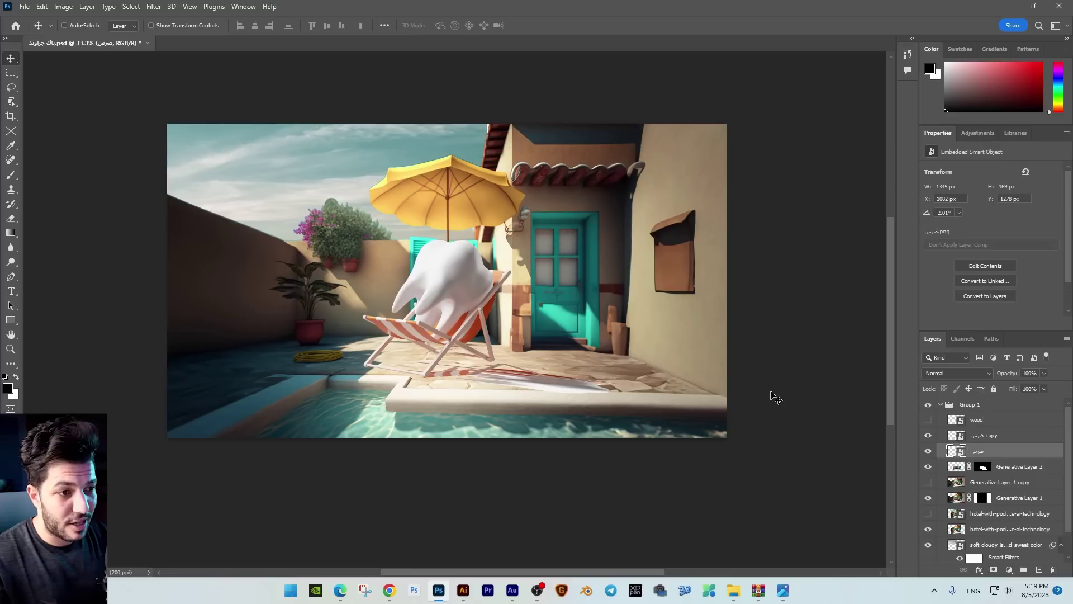
# Step: Turn the flattened layer black by reducing its lightness to the minimum with Hue/Saturation
pyautogui.hotkey('ctrl', 'u')
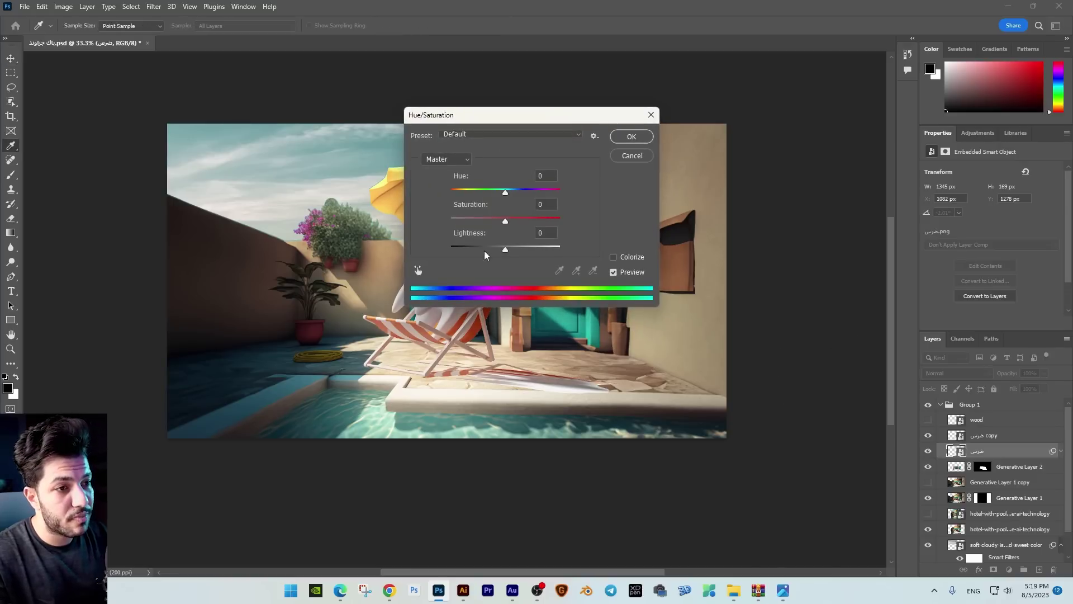
pyautogui.moveTo(505, 249); pyautogui.dragTo(72, 224)
pyautogui.press('Return')
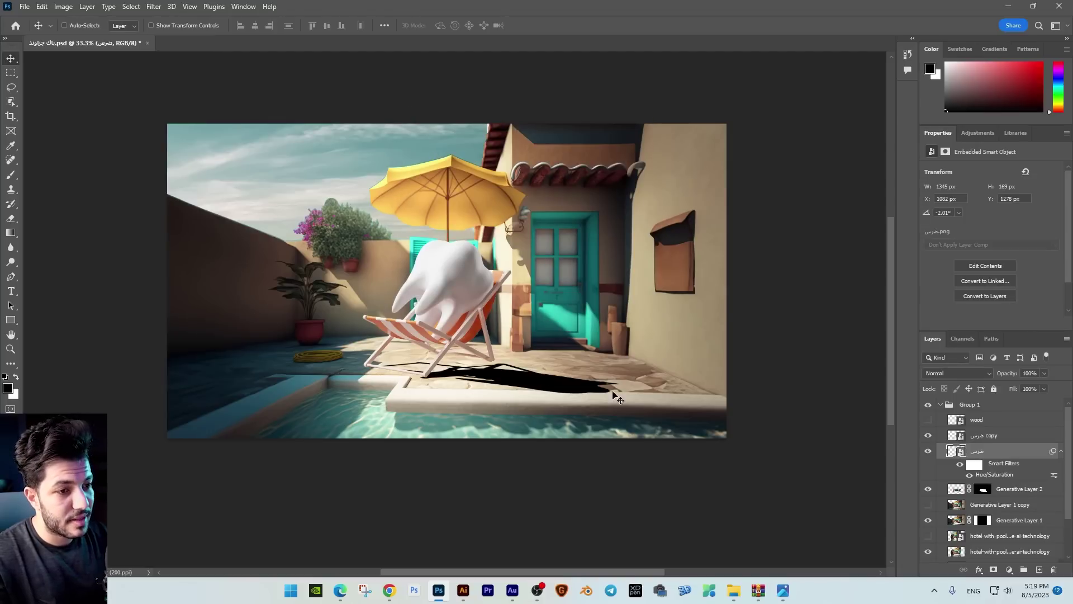
# Step: Reshape the black shadow with Free Transform to fit under the chair, and suppress the smart filter notice
pyautogui.hotkey('ctrl', 't')
pyautogui.click(450, 247)
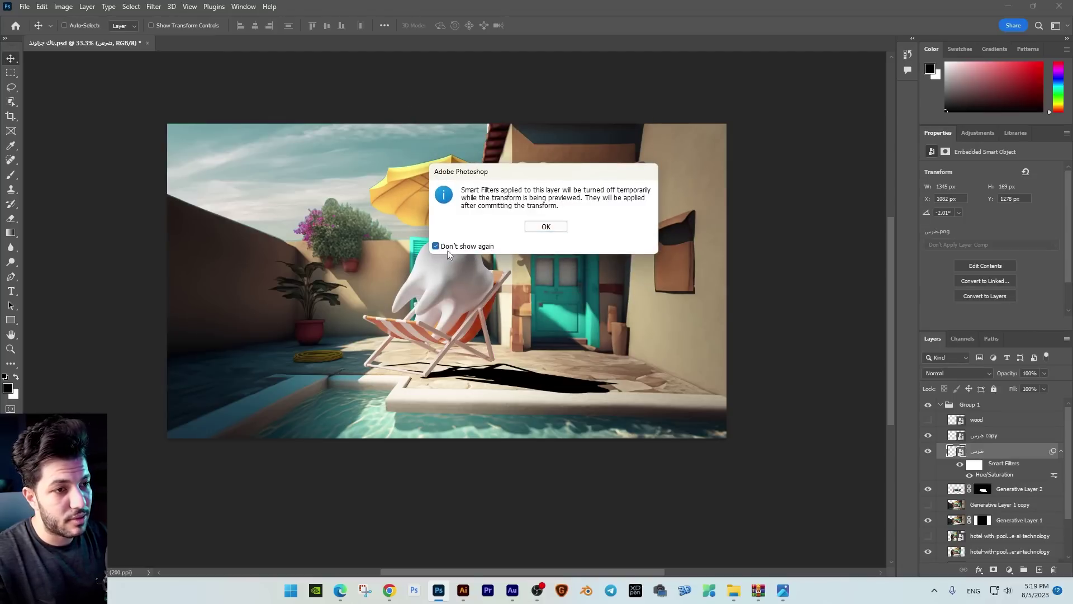
pyautogui.click(546, 226)
pyautogui.moveTo(505, 352); pyautogui.dragTo(492, 345)
# Step: Warp the shadow so its edges meet the beach chair's legs, ending at about 1271 × 229 px
pyautogui.rightClick(457, 359)
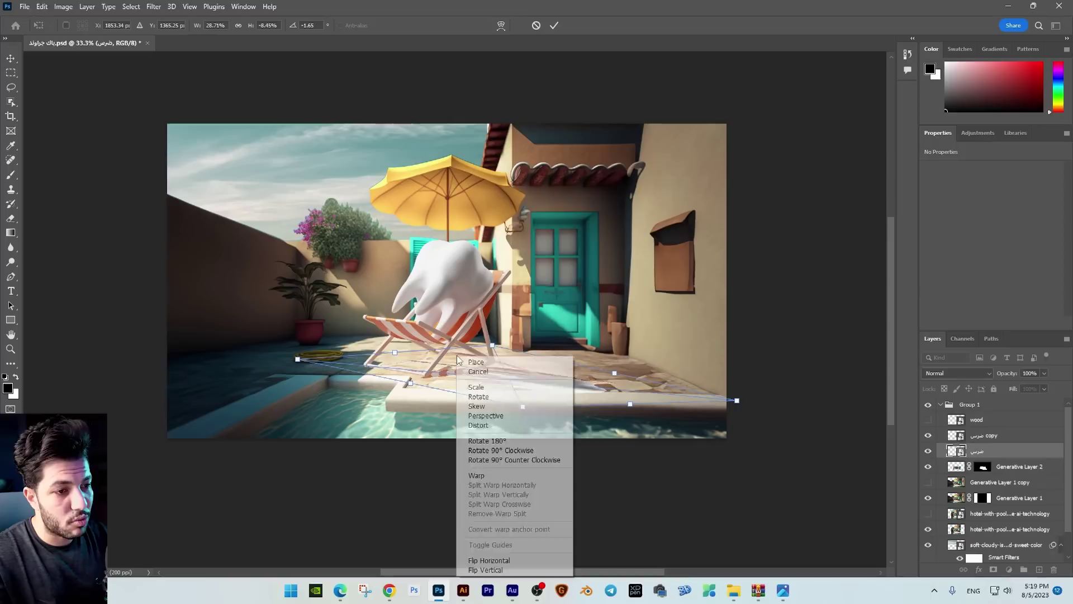
pyautogui.click(475, 475)
pyautogui.moveTo(427, 347); pyautogui.dragTo(451, 316)
pyautogui.moveTo(497, 347); pyautogui.dragTo(510, 356)
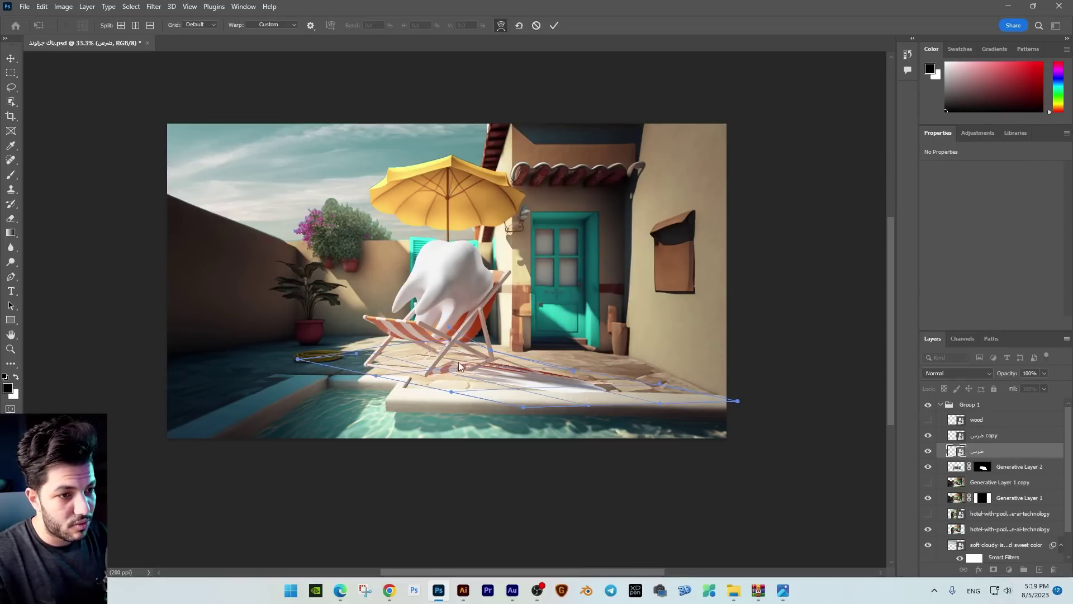
pyautogui.scroll(3, 485, 356)
pyautogui.scroll(3, 484, 355)
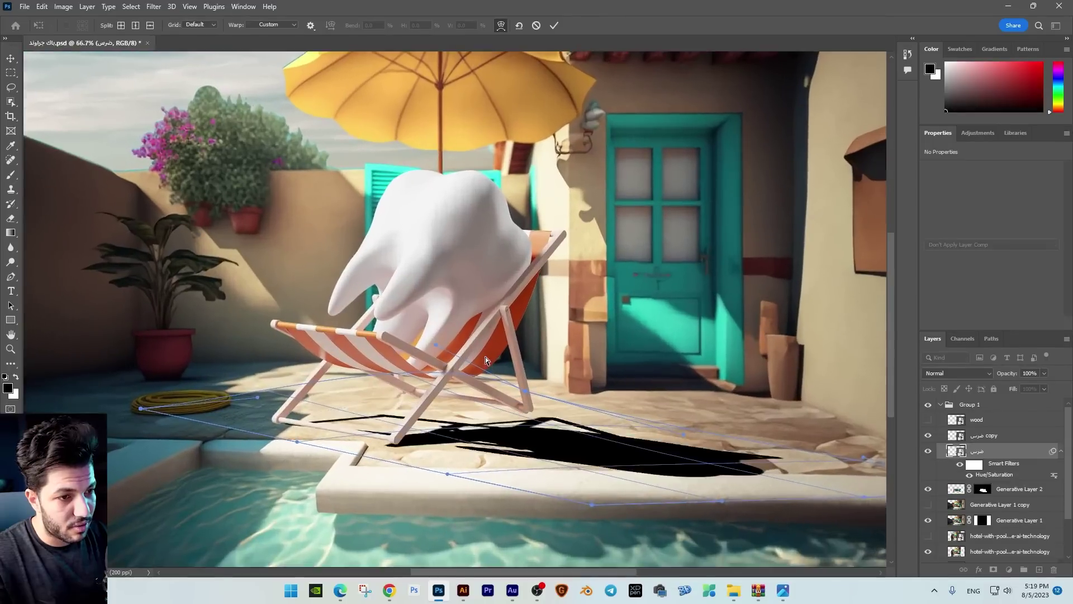
pyautogui.moveTo(345, 428); pyautogui.dragTo(376, 447)
pyautogui.moveTo(213, 475); pyautogui.dragTo(383, 517)
pyautogui.moveTo(314, 531); pyautogui.dragTo(333, 530)
pyautogui.moveTo(628, 451); pyautogui.dragTo(589, 463)
pyautogui.moveTo(362, 434); pyautogui.dragTo(371, 431)
pyautogui.moveTo(427, 482); pyautogui.dragTo(434, 480)
pyautogui.moveTo(375, 441); pyautogui.dragTo(394, 440)
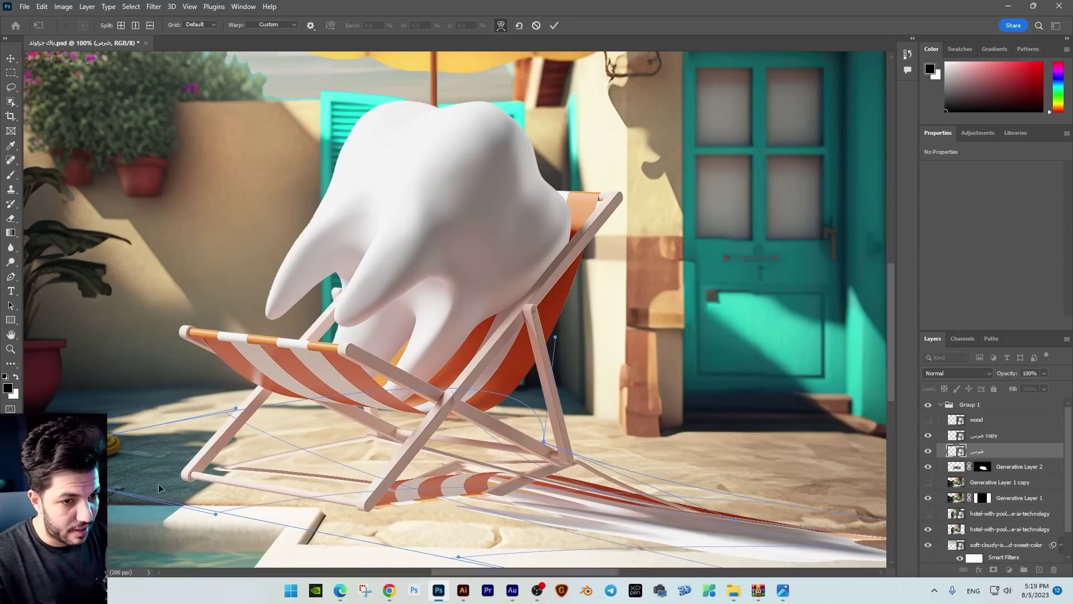
pyautogui.press('Return')
pyautogui.scroll(-3, 134, 495)
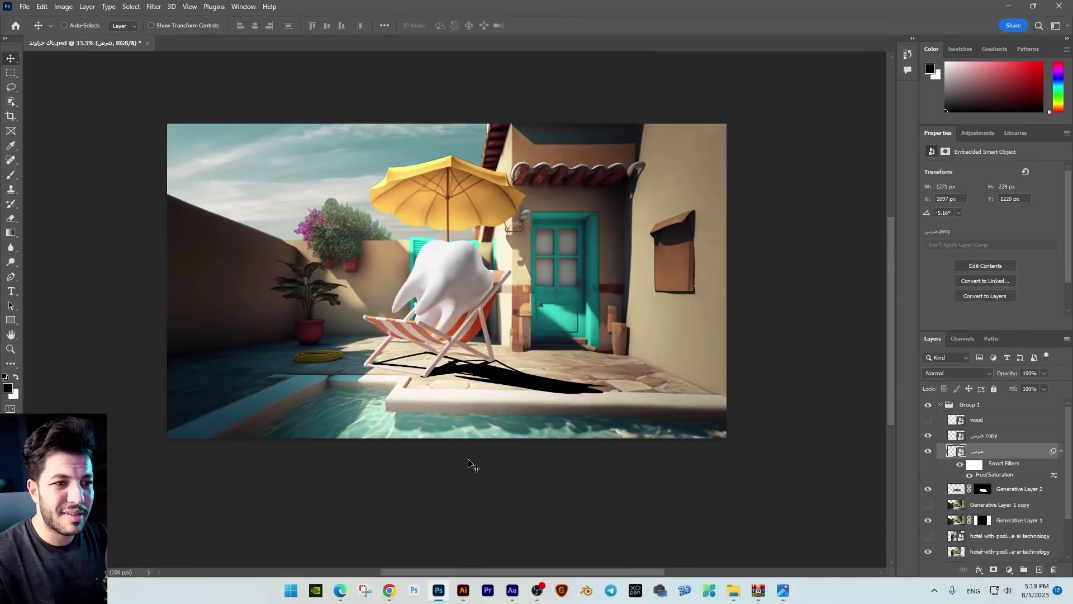
# Step: Set the shadow layer's opacity to 49% and apply a Gaussian Blur with a 2.3-pixel radius
pyautogui.click(1044, 372)
pyautogui.moveTo(1035, 384); pyautogui.dragTo(1017, 388)
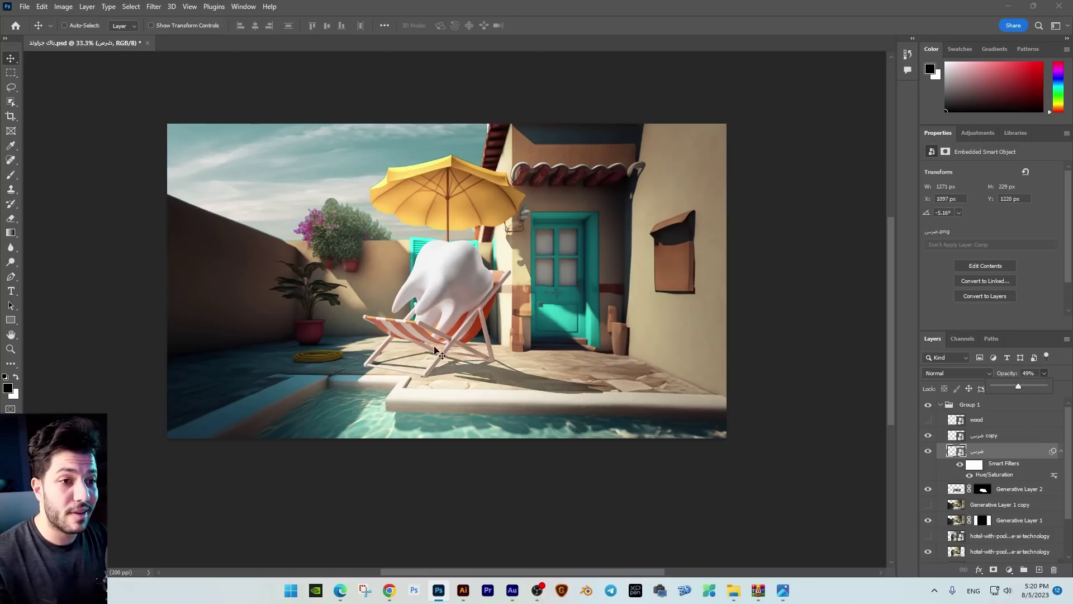
pyautogui.click(153, 6)
pyautogui.moveTo(178, 151)
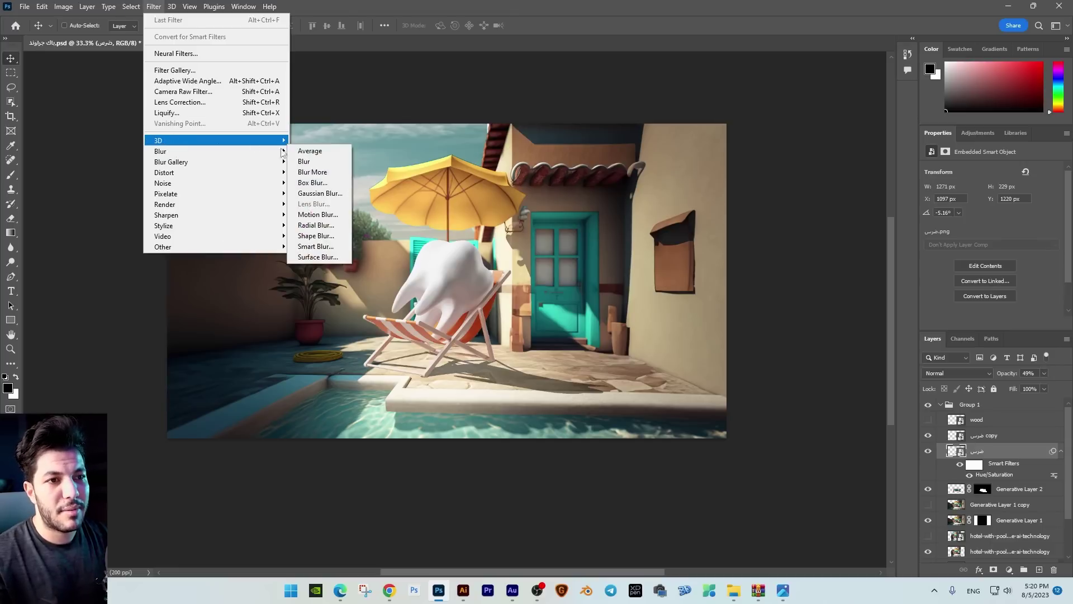
pyautogui.click(320, 195)
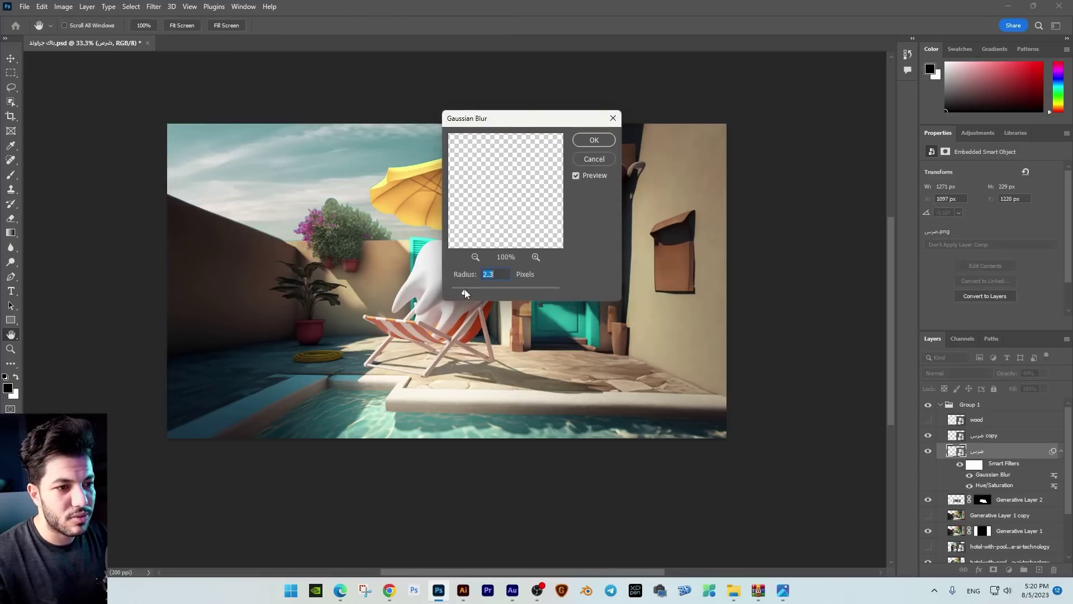
pyautogui.press('Return')
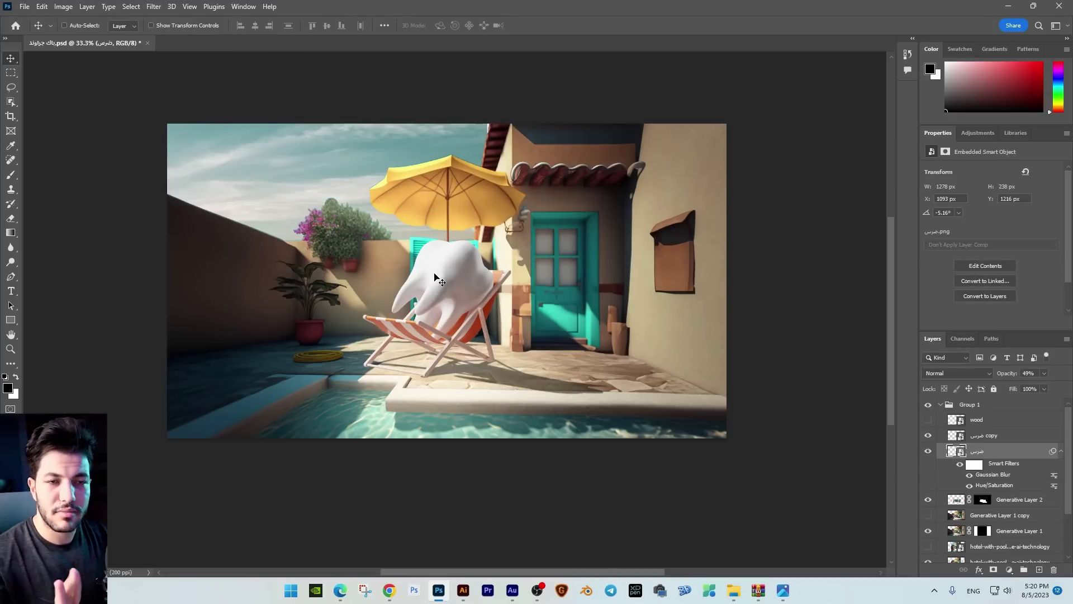
pyautogui.hotkey('alt', 'Tab')
pyautogui.hotkey('alt', 'Tab')
pyautogui.hotkey('ctrl', 't')
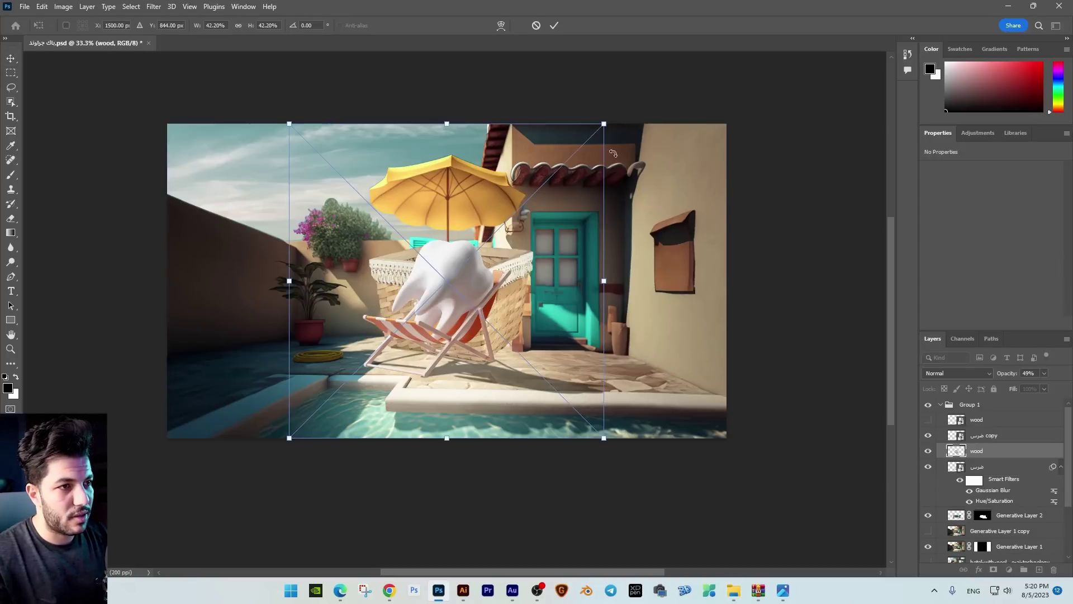
pyautogui.moveTo(603, 124); pyautogui.dragTo(567, 161)
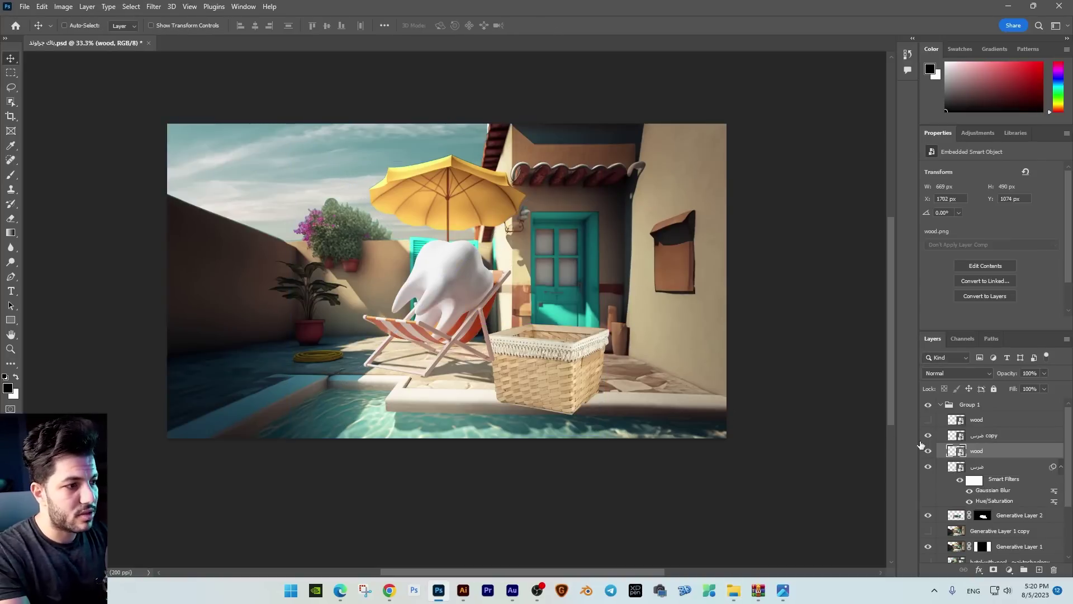
pyautogui.press('Delete')
# Step: Show the hidden wood basket layer and move the basket closer to the beach chair
pyautogui.click(928, 420)
pyautogui.click(1006, 421)
pyautogui.moveTo(642, 394); pyautogui.dragTo(638, 398)
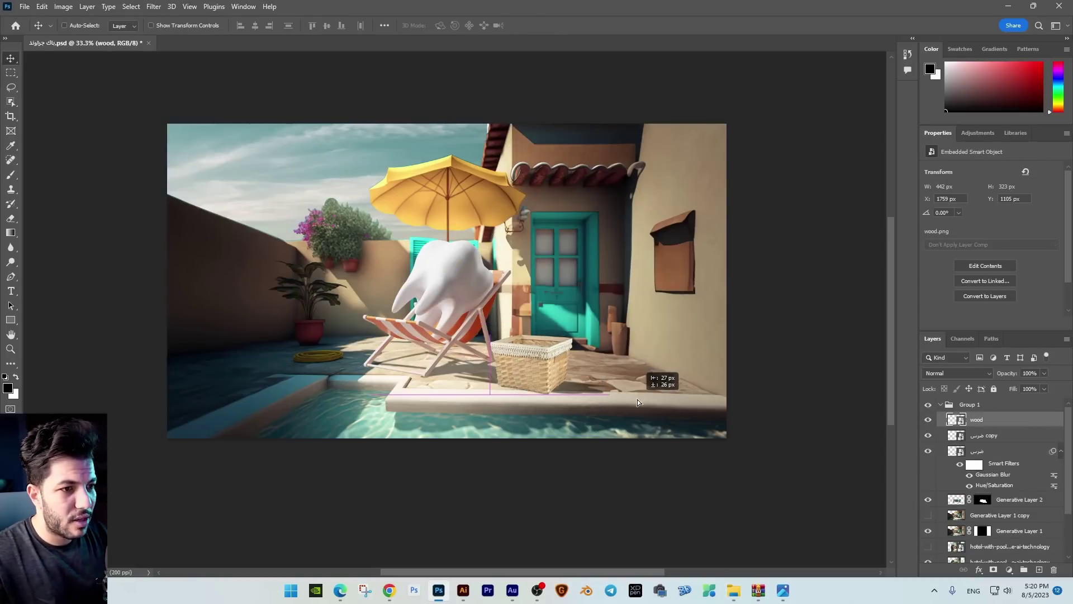
# Step: Scale the basket to about 430 × 315 px and nudge it into place beside the chair's rear leg
pyautogui.hotkey('ctrl', 't')
pyautogui.moveTo(607, 274); pyautogui.dragTo(598, 280)
pyautogui.press('Return')
pyautogui.moveTo(569, 340); pyautogui.dragTo(573, 347)
pyautogui.hotkey('ctrl', 't')
pyautogui.moveTo(602, 300); pyautogui.dragTo(607, 272)
pyautogui.press('Return')
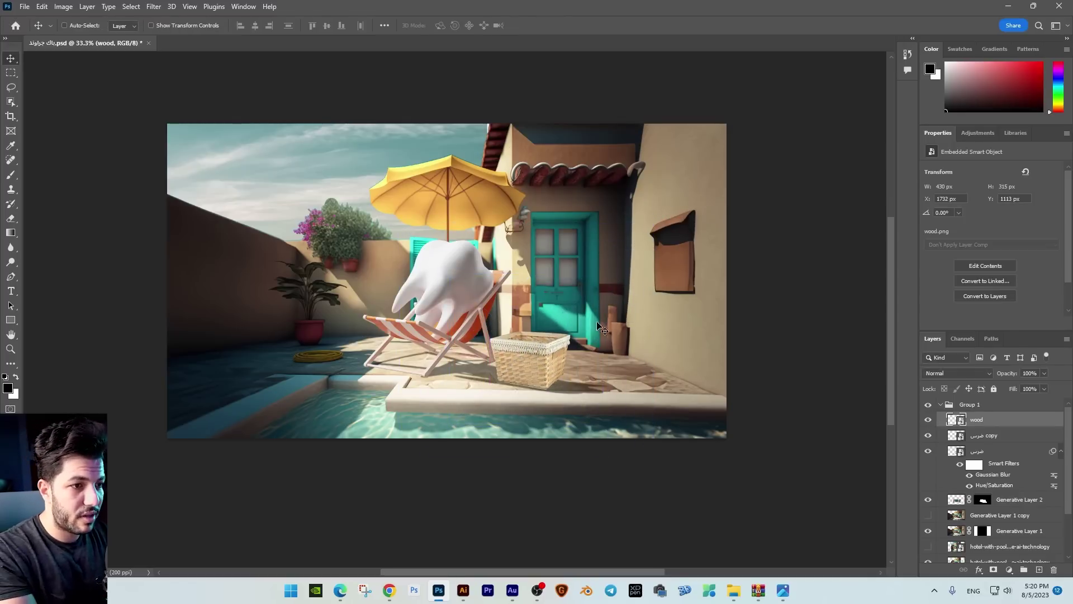
pyautogui.press('Left')
pyautogui.press('Left')
pyautogui.press('Left')
pyautogui.press('Down')
pyautogui.press('Down')
# Step: Draw a Pen path along the basket's front rim and around its body, and convert it to a selection
pyautogui.hotkey('ctrl', '+')
pyautogui.hotkey('ctrl', '+')
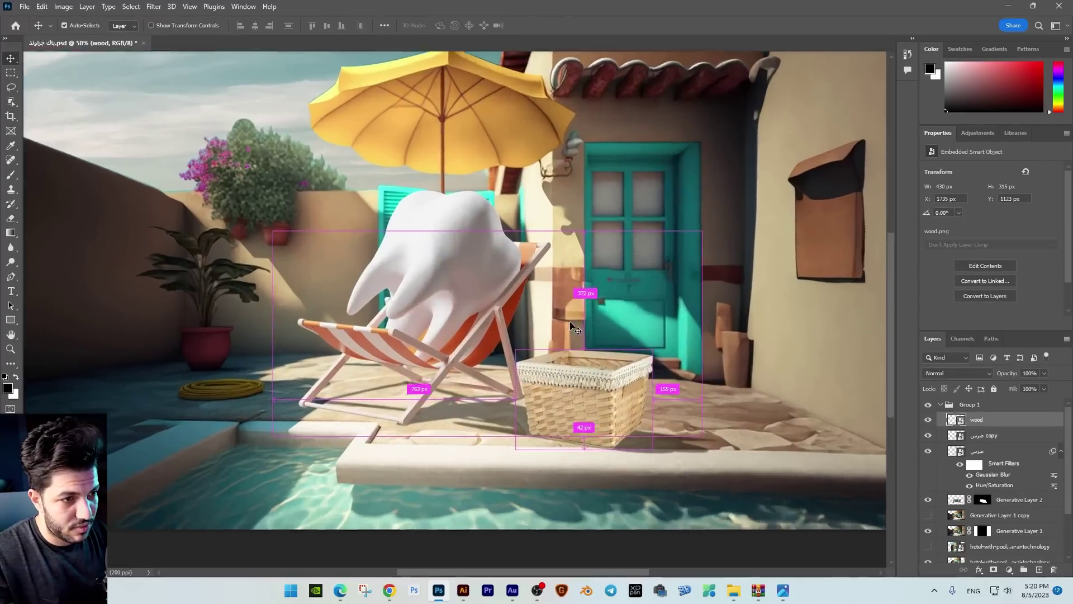
pyautogui.moveTo(568, 321); pyautogui.dragTo(394, 264)
pyautogui.hotkey('ctrl', '+')
pyautogui.hotkey('ctrl', '+')
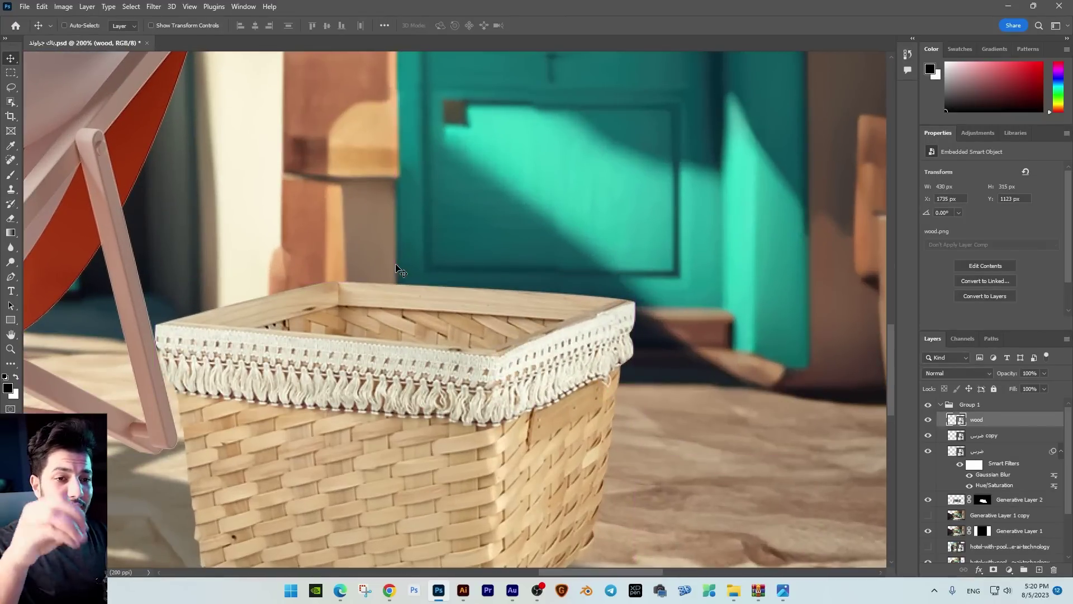
pyautogui.click(11, 276)
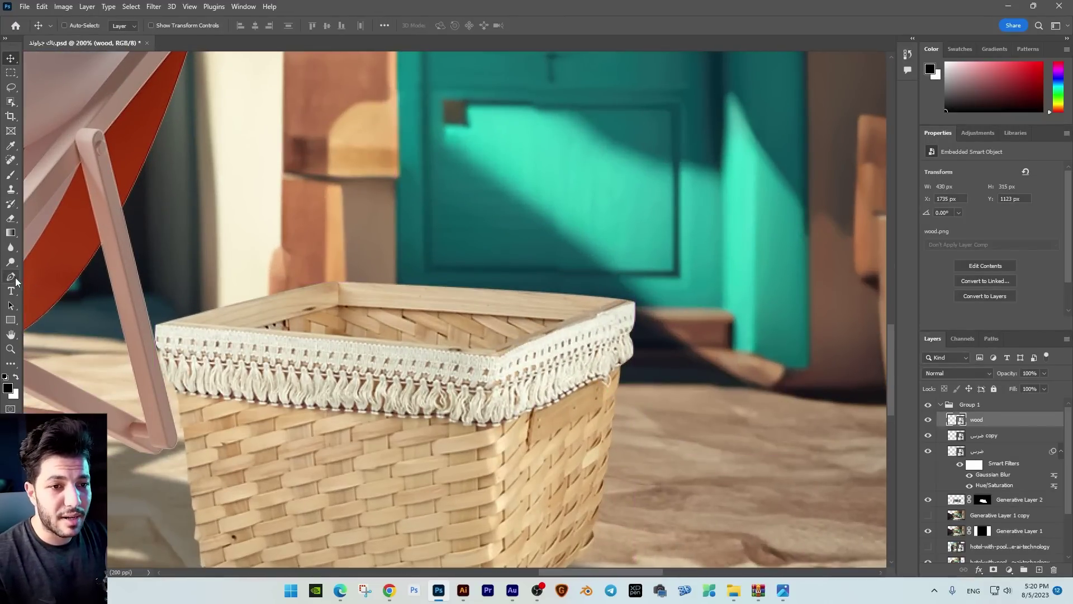
pyautogui.click(172, 322)
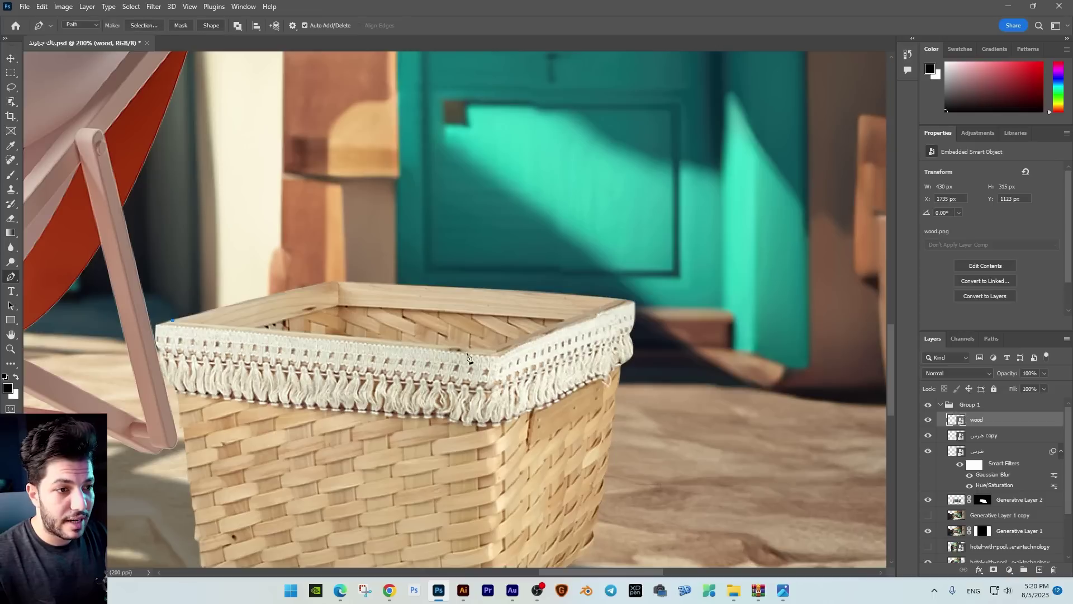
pyautogui.click(491, 347)
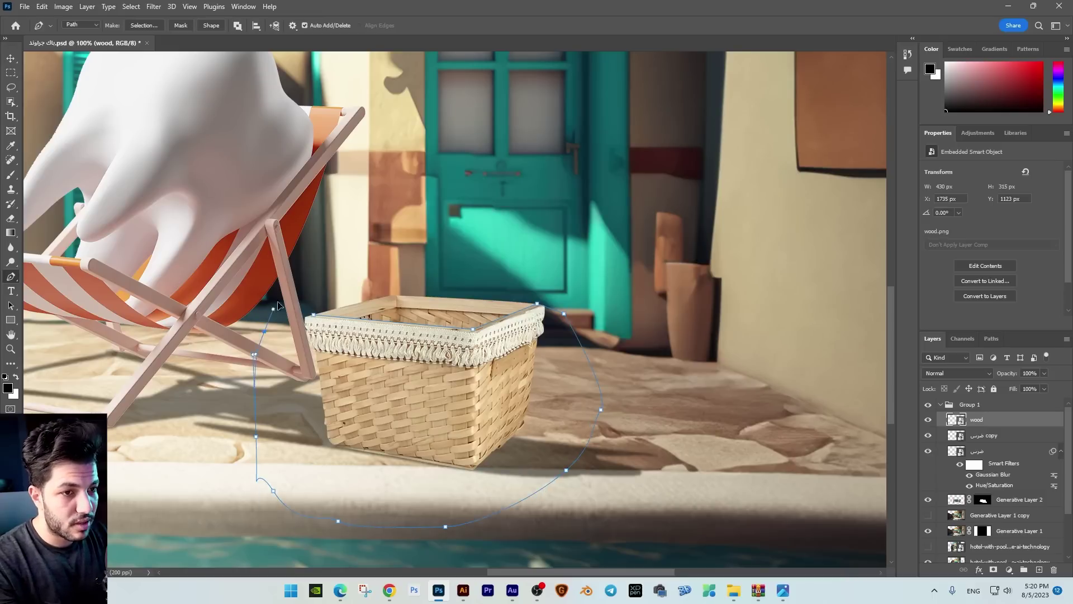
pyautogui.hotkey('ctrl', 'Return')
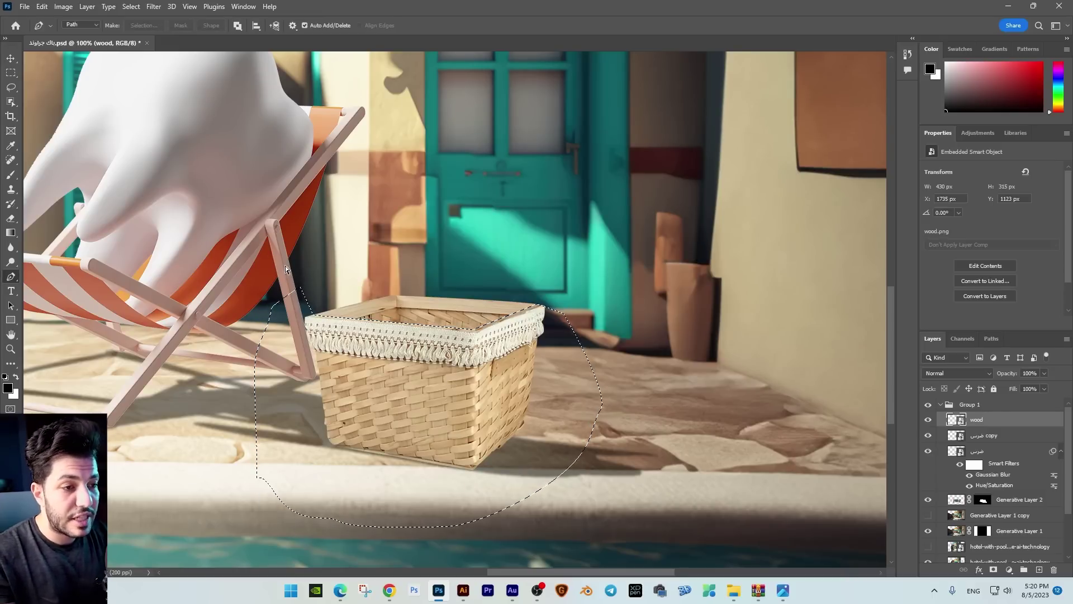
# Step: Copy the selected basket front to a new layer, try moving the piece away, and undo the move
pyautogui.click(10, 59)
pyautogui.hotkey('ctrl', 'j')
pyautogui.moveTo(355, 397); pyautogui.dragTo(505, 240)
pyautogui.hotkey('ctrl', 'z')
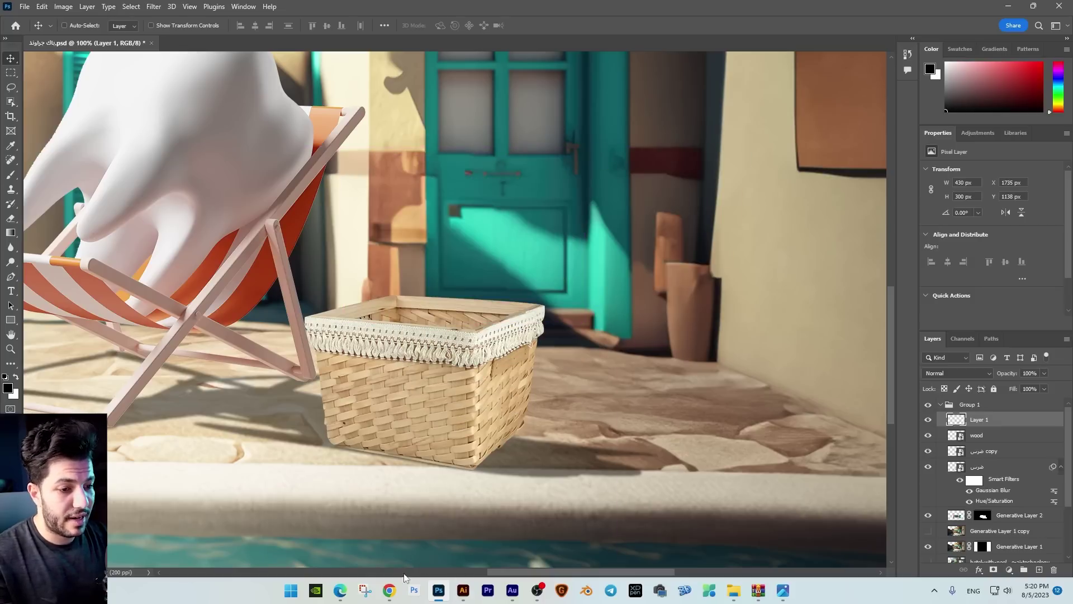
# Step: Switch to Chrome, open google.com and search Google Images for "عصير بيتي png"
pyautogui.click(389, 590)
pyautogui.click(467, 529)
pyautogui.click(790, 11)
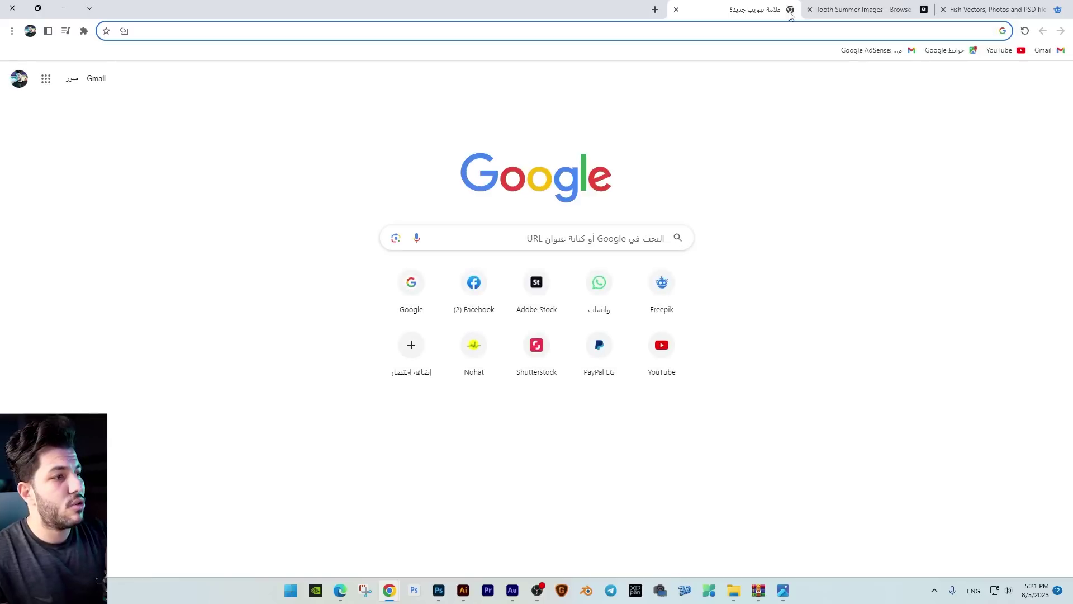
pyautogui.write('google.com')
pyautogui.press('Return')
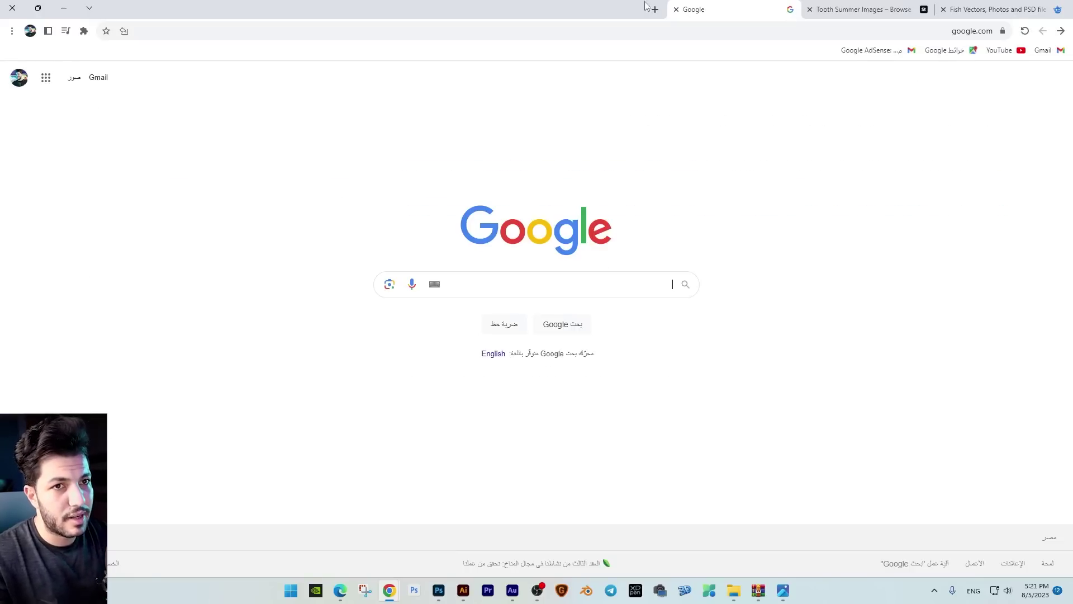
pyautogui.click(74, 77)
pyautogui.write('عصير')
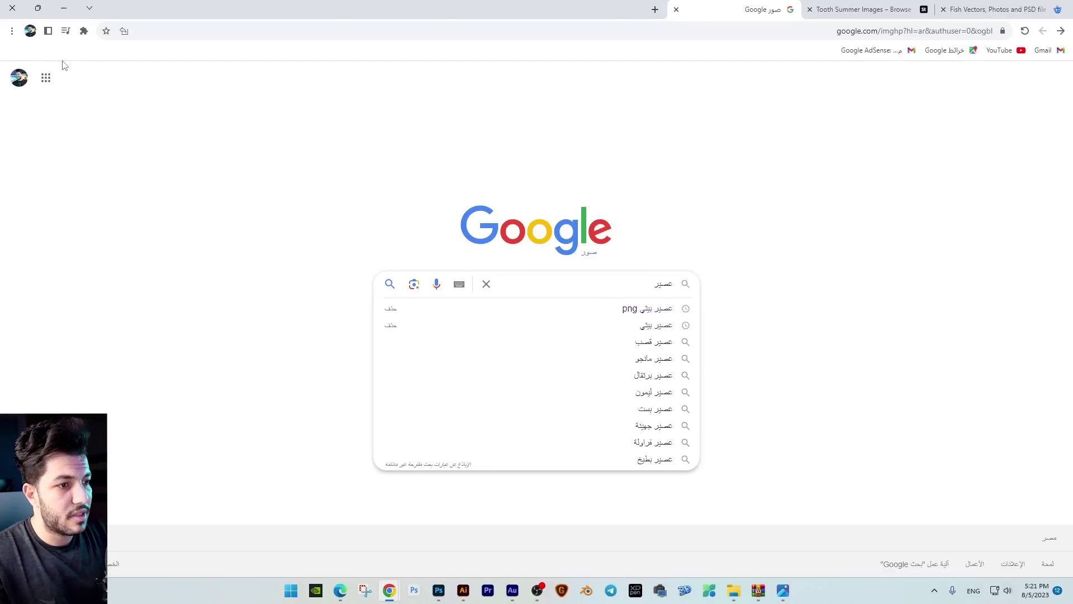
pyautogui.press('Down')
pyautogui.press('Return')
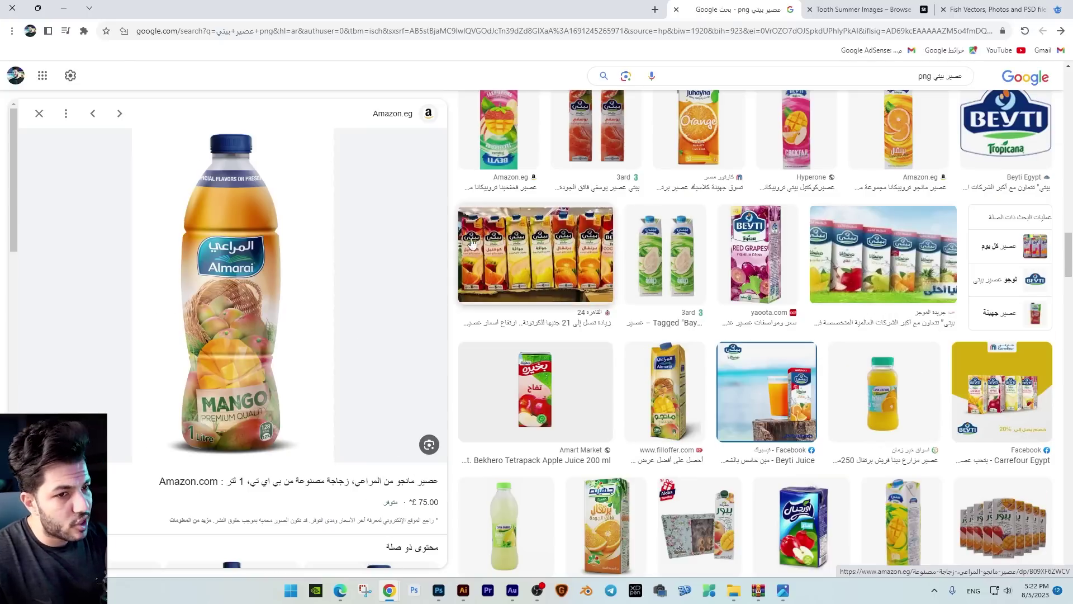
# Step: Copy the Almarai mango juice bottle image from the search result preview
pyautogui.rightClick(238, 234)
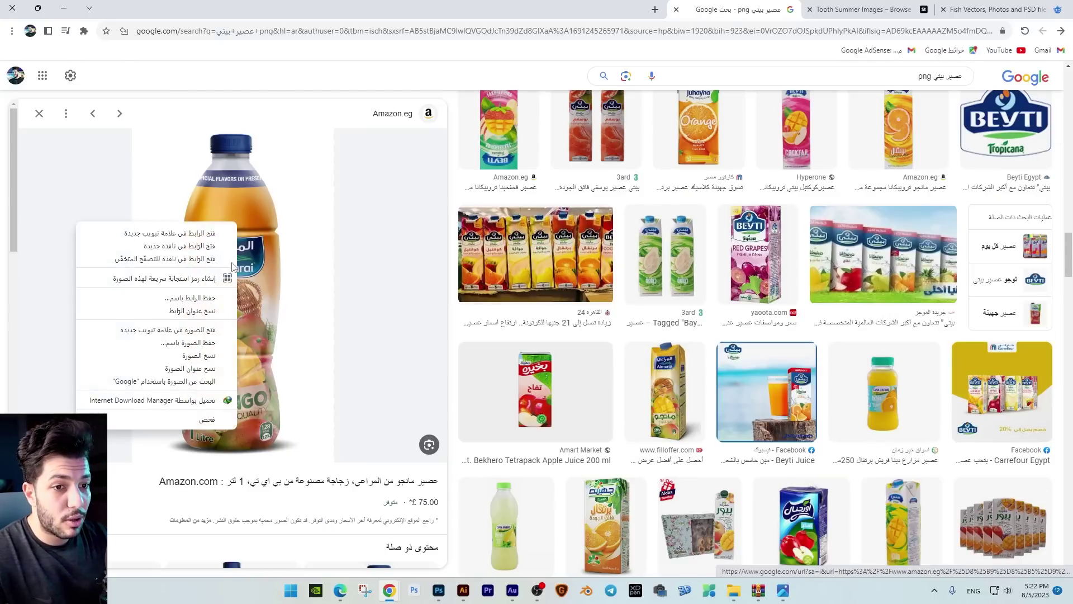
pyautogui.click(212, 358)
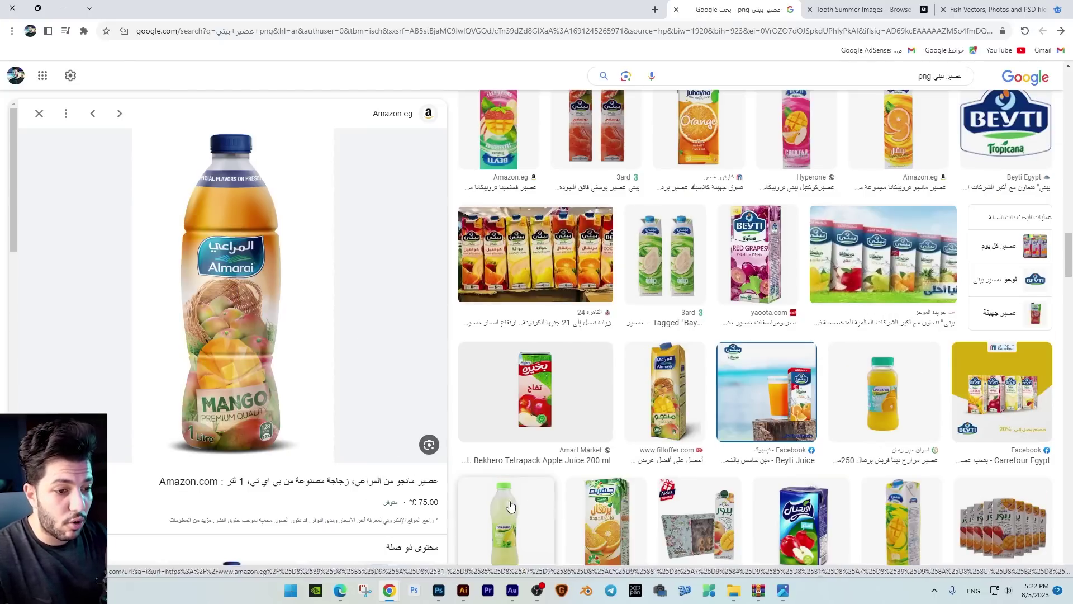
# Step: Switch to Photoshop, paste the mango juice bottle image and scale it to about 540 by 894 px
pyautogui.click(438, 591)
pyautogui.hotkey('ctrl', 'v')
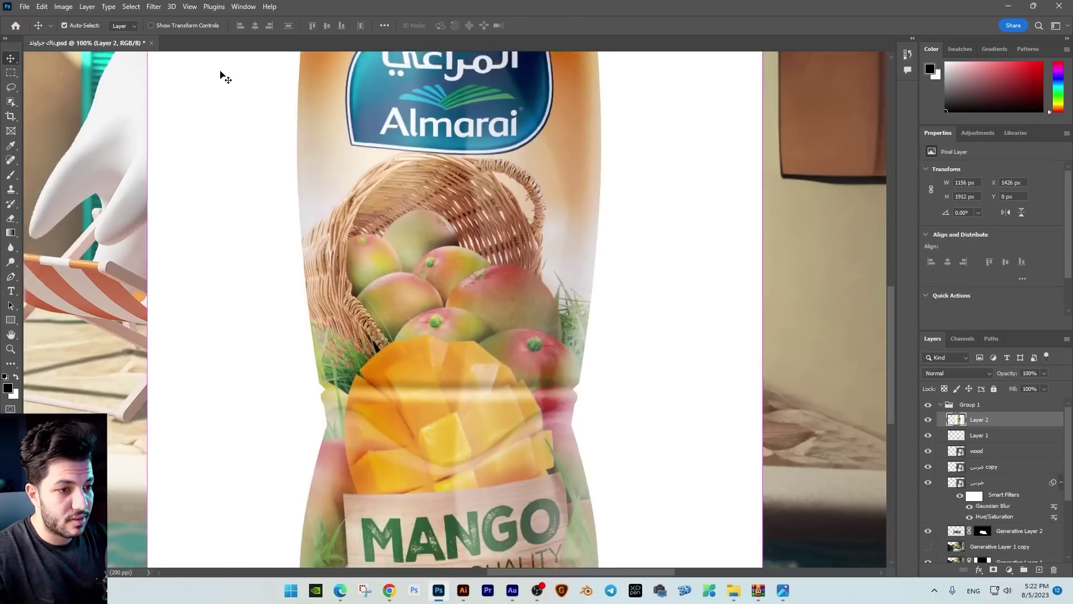
pyautogui.hotkey('ctrl', '-')
pyautogui.hotkey('ctrl', 't')
pyautogui.moveTo(616, 524); pyautogui.dragTo(575, 352)
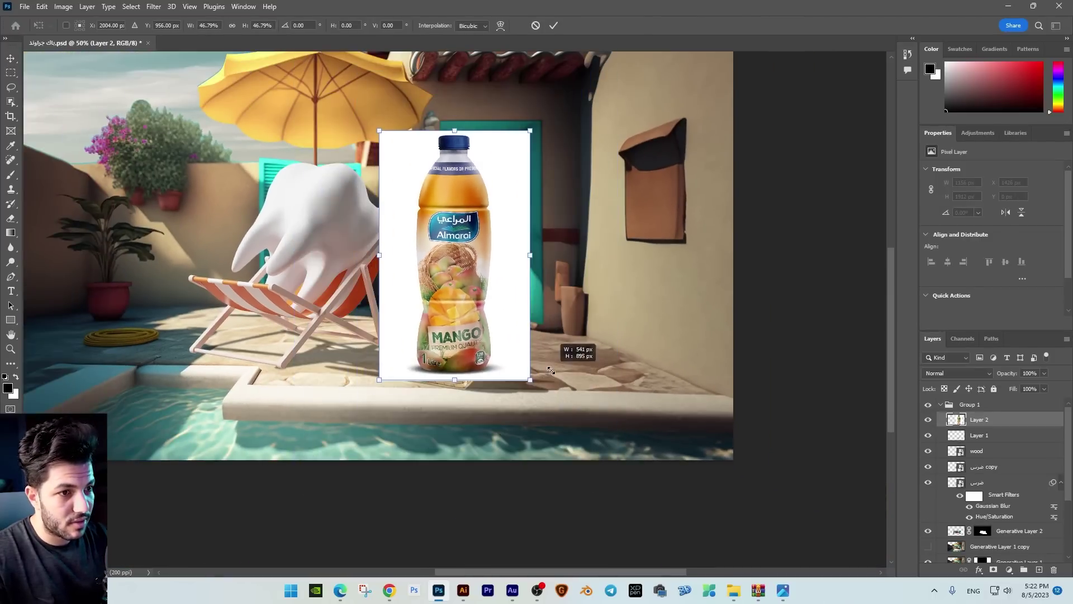
pyautogui.press('Return')
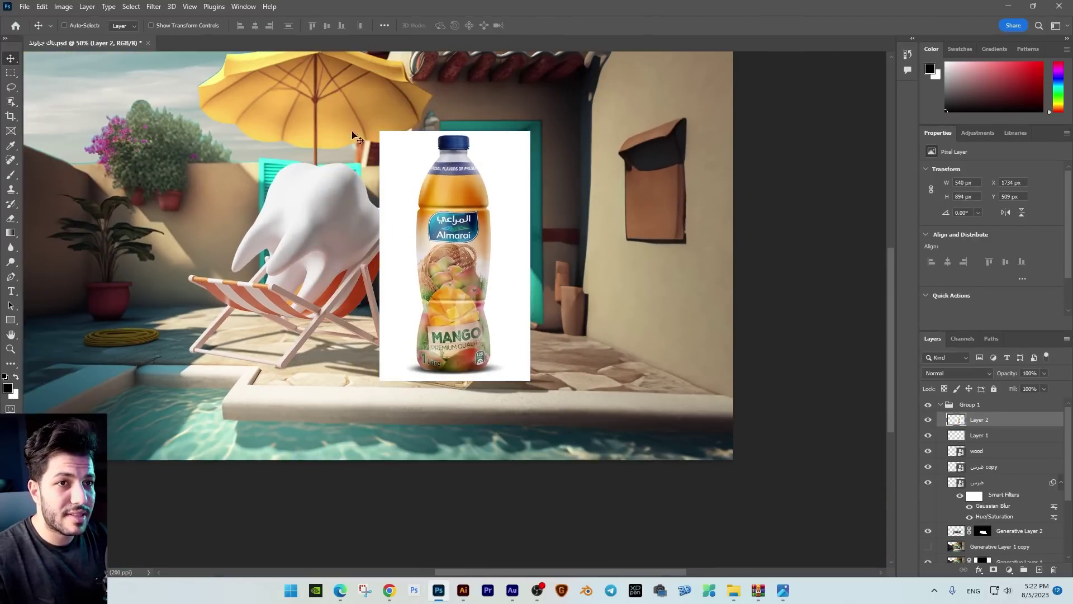
# Step: Select the bottle as the subject and add a layer mask that hides its white background
pyautogui.click(132, 7)
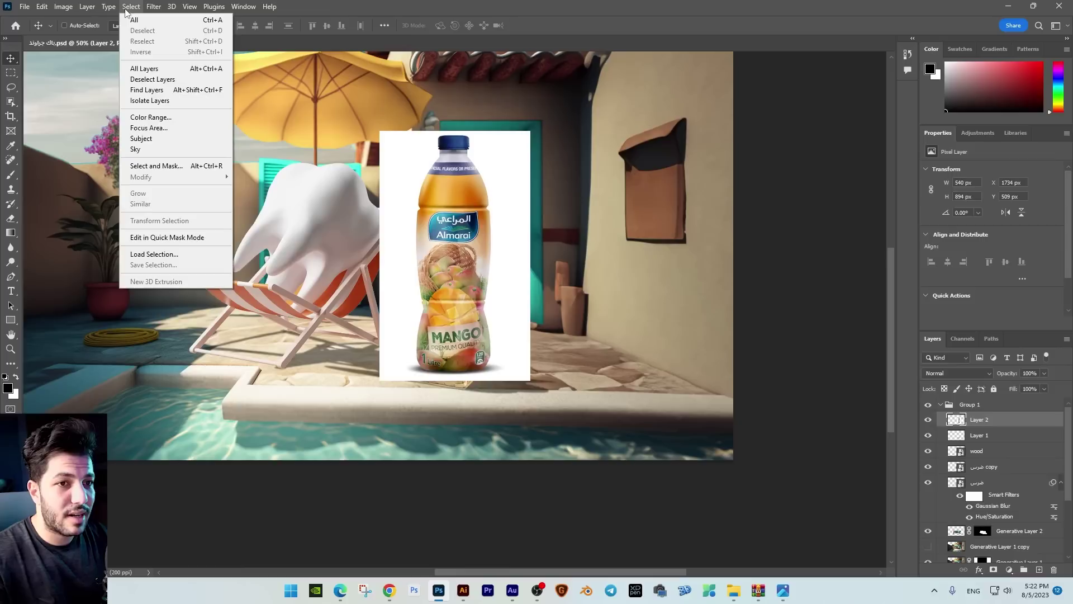
pyautogui.click(152, 144)
pyautogui.click(993, 569)
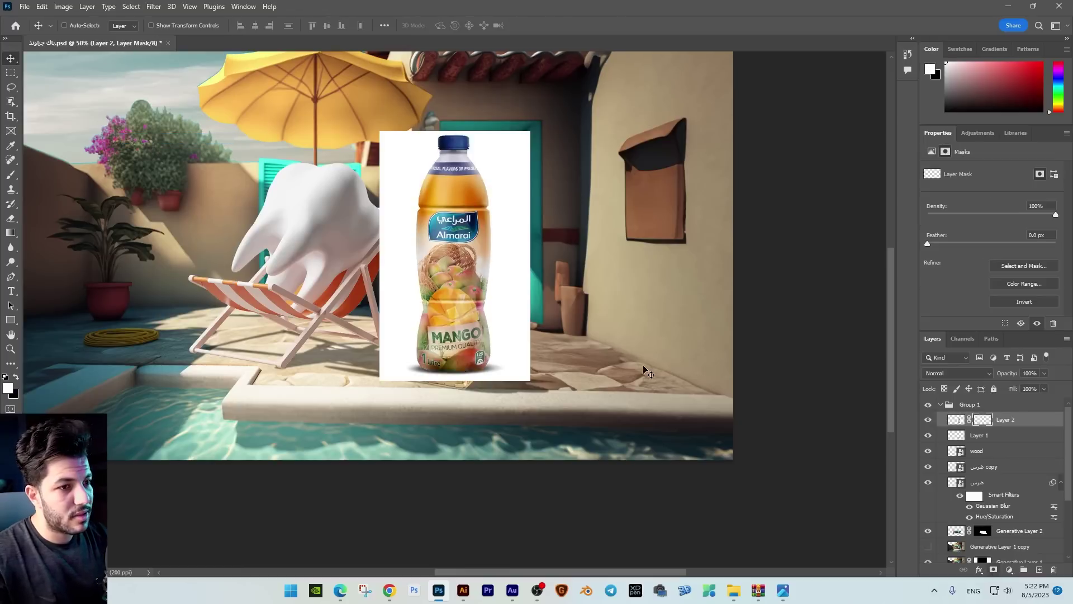
# Step: Scale the masked bottle down to about 204 by 338 px over the basket
pyautogui.hotkey('ctrl', 't')
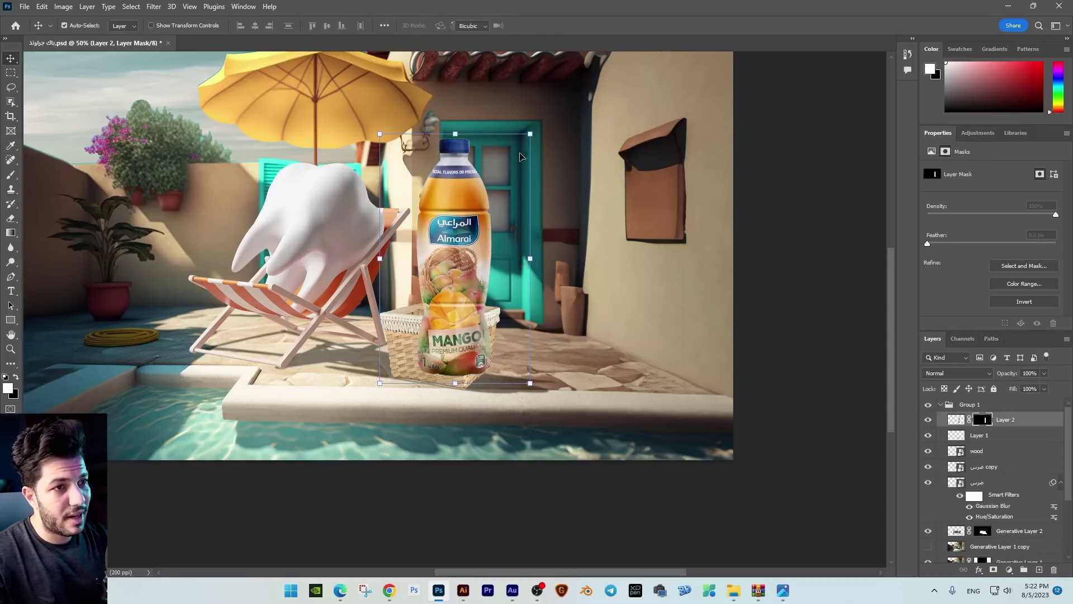
pyautogui.moveTo(528, 135); pyautogui.dragTo(390, 281)
pyautogui.press('Return')
# Step: Place the bottle's layer beneath the basket front layer and move the bottle into the basket's left corner
pyautogui.hotkey('ctrl', '+')
pyautogui.hotkey('ctrl', '+')
pyautogui.hotkey('ctrl', '+')
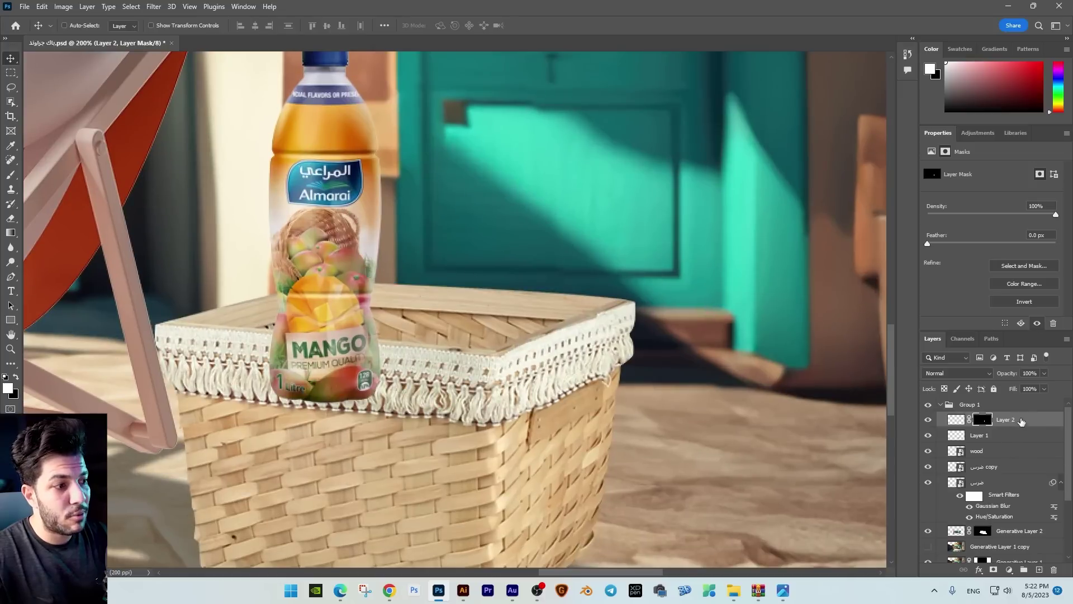
pyautogui.moveTo(1010, 426); pyautogui.dragTo(1009, 443)
pyautogui.click(956, 435)
pyautogui.moveTo(302, 231); pyautogui.dragTo(240, 267)
pyautogui.hotkey('ctrl', '-')
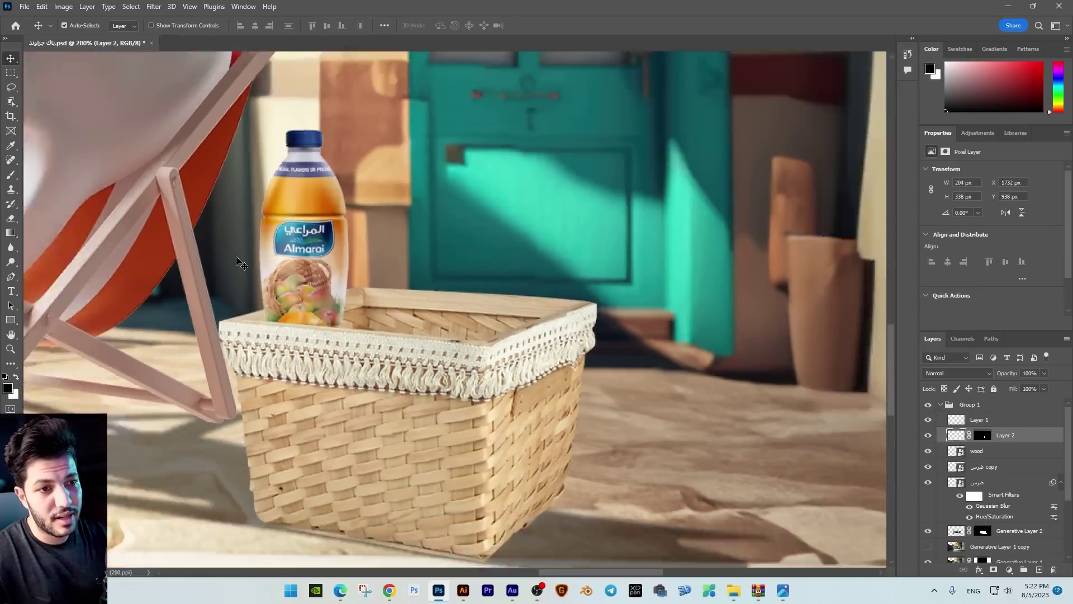
# Step: Shrink and slightly tilt the juice bottle to about 198 by 292 px, and lower it into the basket
pyautogui.hotkey('ctrl', 't')
pyautogui.moveTo(416, 199); pyautogui.dragTo(404, 190)
pyautogui.press('Return')
pyautogui.moveTo(378, 262); pyautogui.dragTo(359, 283)
pyautogui.hotkey('ctrl', '-')
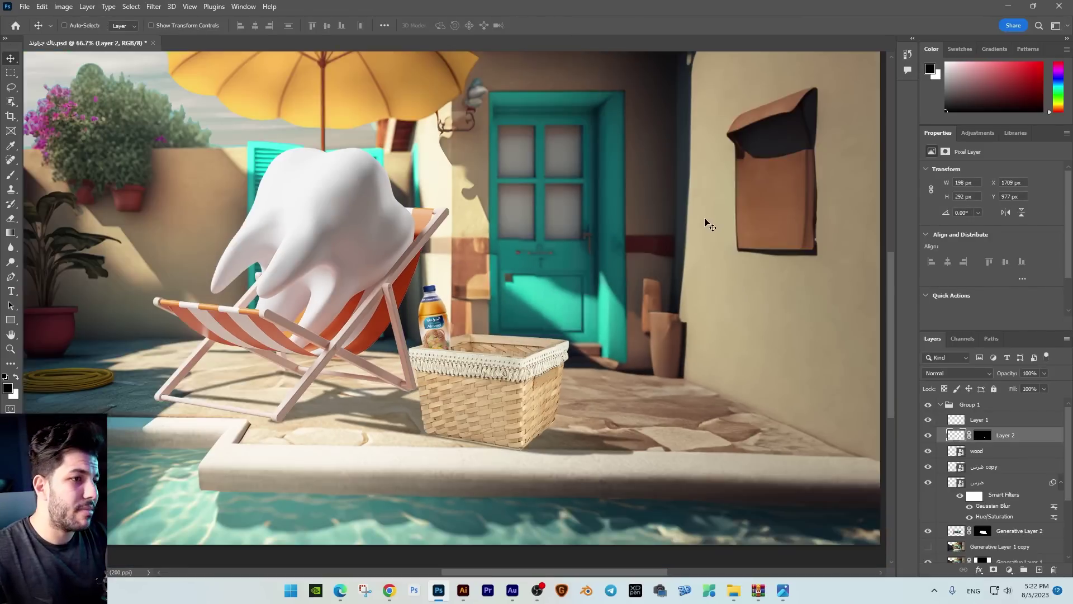
# Step: Switch to Chrome, search Google Images for "شيبسي png" and copy the blue tomato chips bag image from Hyperone
pyautogui.hotkey('alt', 'Tab')
pyautogui.moveTo(900, 77); pyautogui.dragTo(1061, 68)
pyautogui.write('شيبسي png')
pyautogui.press('Return')
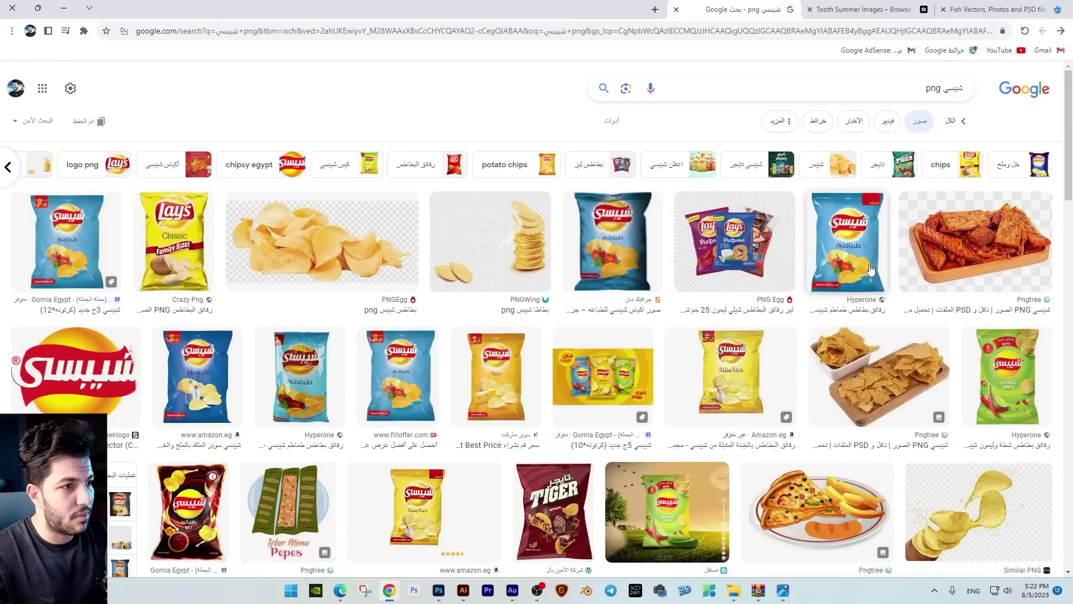
pyautogui.click(833, 257)
pyautogui.rightClick(274, 211)
pyautogui.click(248, 342)
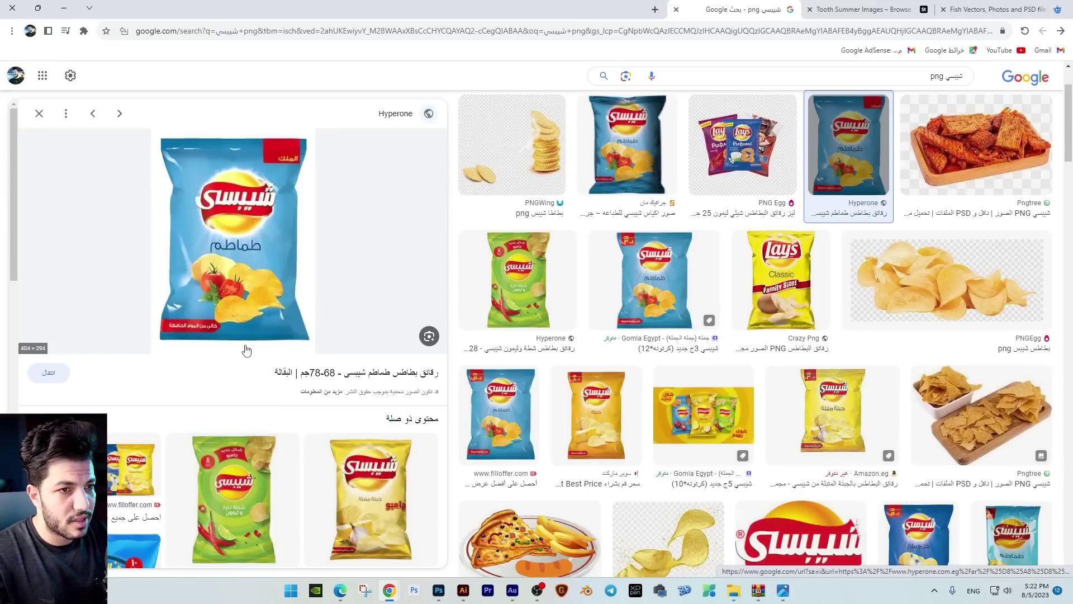
# Step: Switch to Photoshop, paste the blue chips bag and delete its white background with the Magic Wand
pyautogui.hotkey('alt', 'Tab')
pyautogui.hotkey('ctrl', 'v')
pyautogui.press('w')
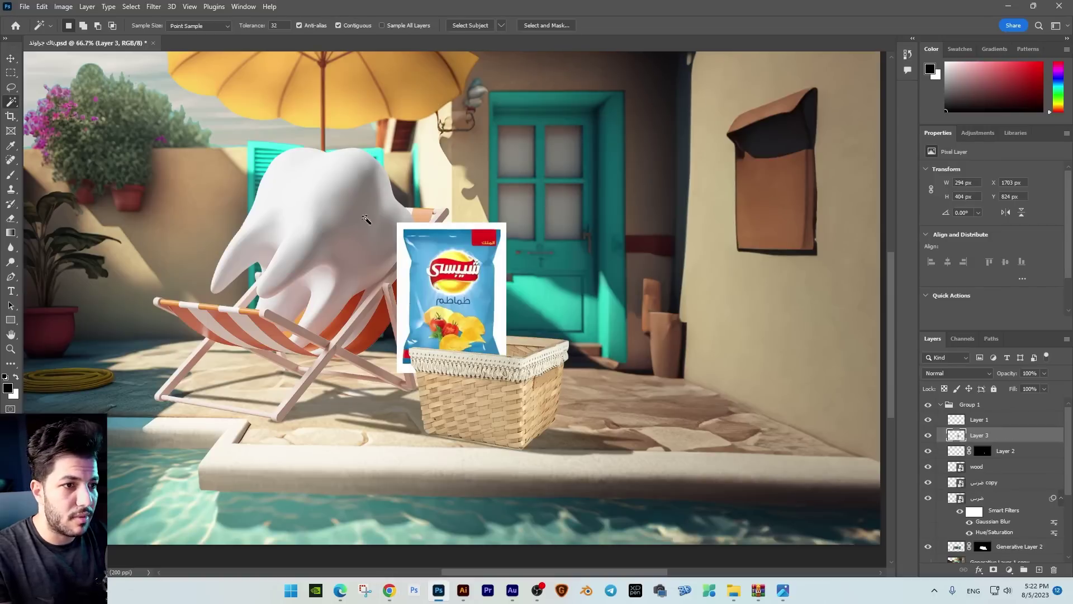
pyautogui.click(501, 268)
pyautogui.press('Delete')
pyautogui.hotkey('ctrl', 'd')
# Step: Move the blue chips bag down into the basket and start a free transform on it
pyautogui.press('v')
pyautogui.moveTo(487, 251); pyautogui.dragTo(502, 331)
pyautogui.hotkey('ctrl', 't')
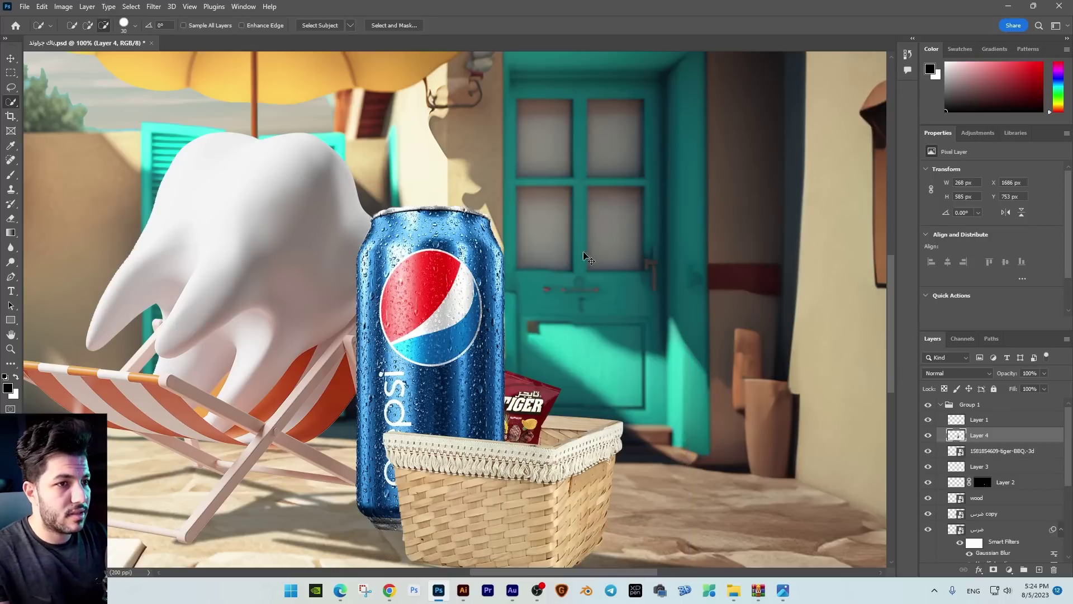
# Step: Scale the Pepsi can down and place it tilted at the right end of the basket
pyautogui.moveTo(506, 206); pyautogui.dragTo(452, 322)
pyautogui.moveTo(440, 364); pyautogui.dragTo(580, 423)
pyautogui.moveTo(596, 415); pyautogui.dragTo(597, 421)
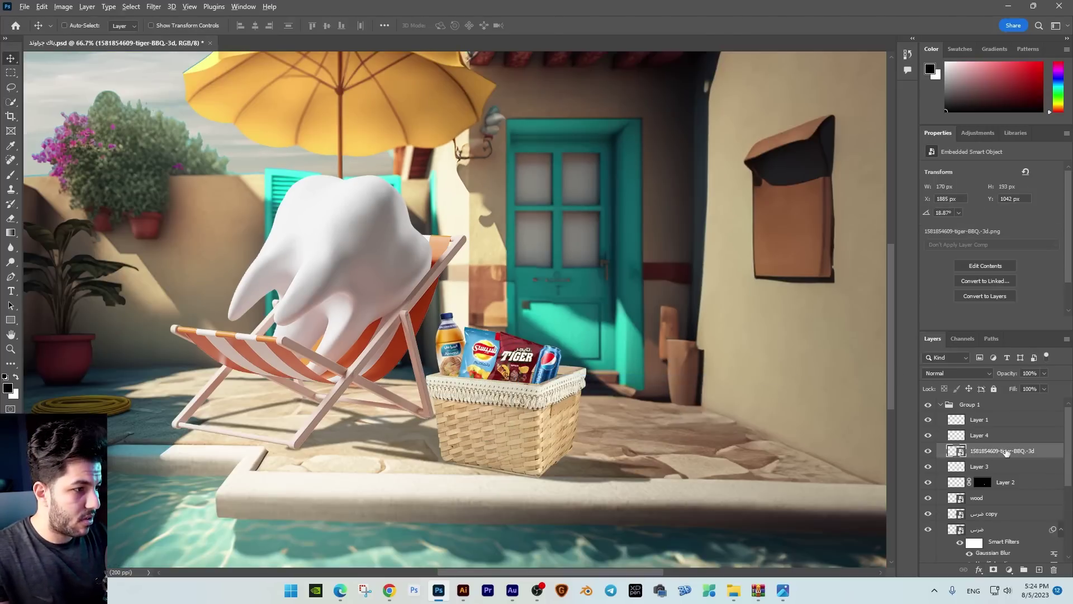
# Step: Duplicate the Tiger bag, juice bottle and blue chips bag, and arrange the copies behind the other snacks in the basket
pyautogui.moveTo(1003, 451); pyautogui.dragTo(1008, 498)
pyautogui.moveTo(608, 359); pyautogui.dragTo(551, 314)
pyautogui.hotkey('ctrl', 't')
pyautogui.doubleClick(499, 311)
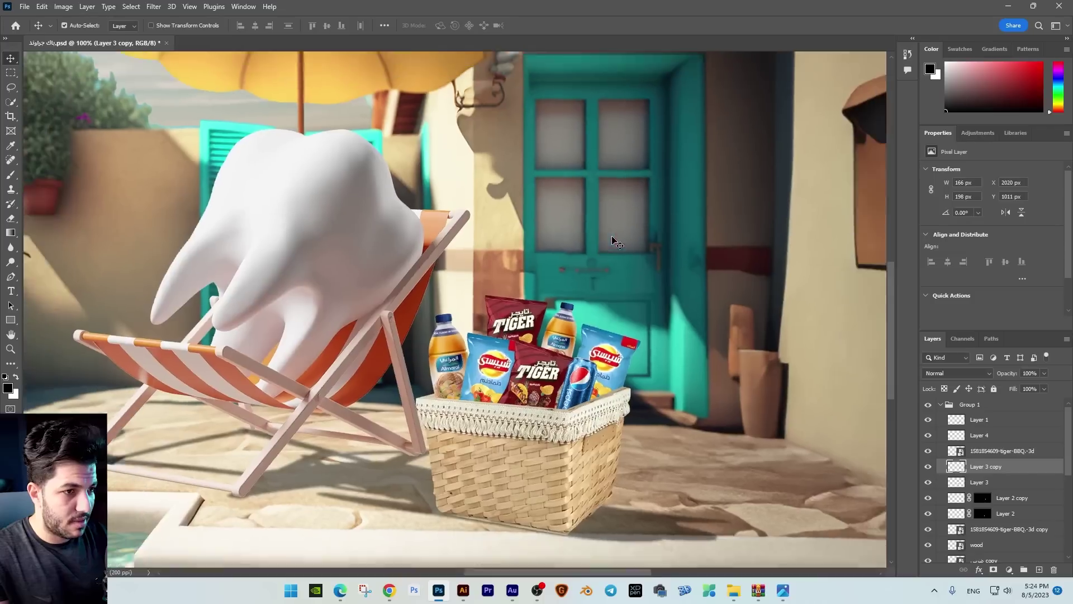
# Step: Try shifting Group 1 horizontally by about 82 px
pyautogui.hotkey('ctrl', '-')
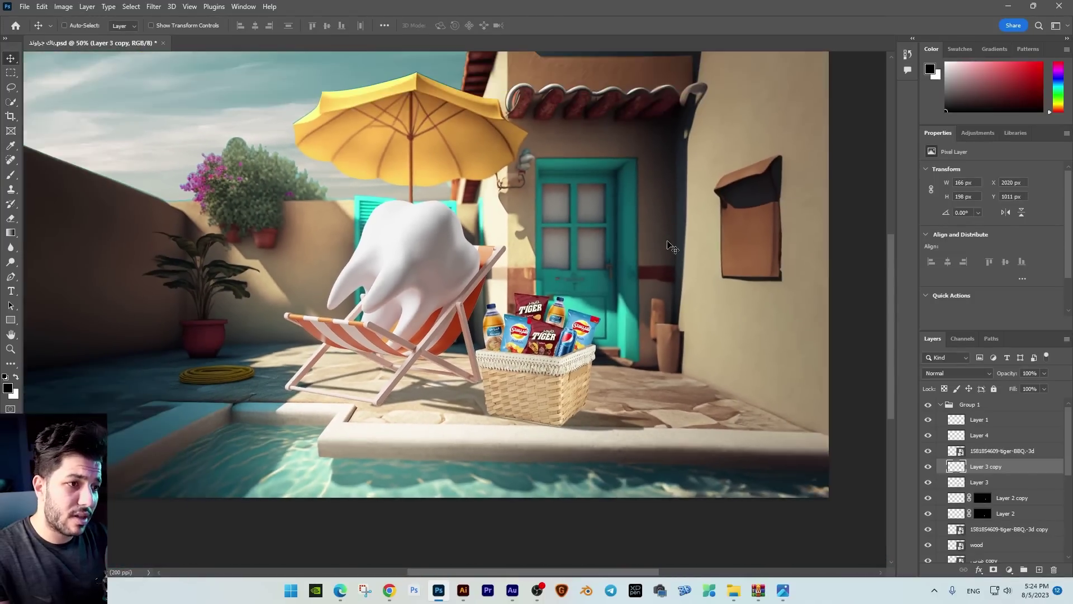
pyautogui.moveTo(668, 242); pyautogui.dragTo(657, 278)
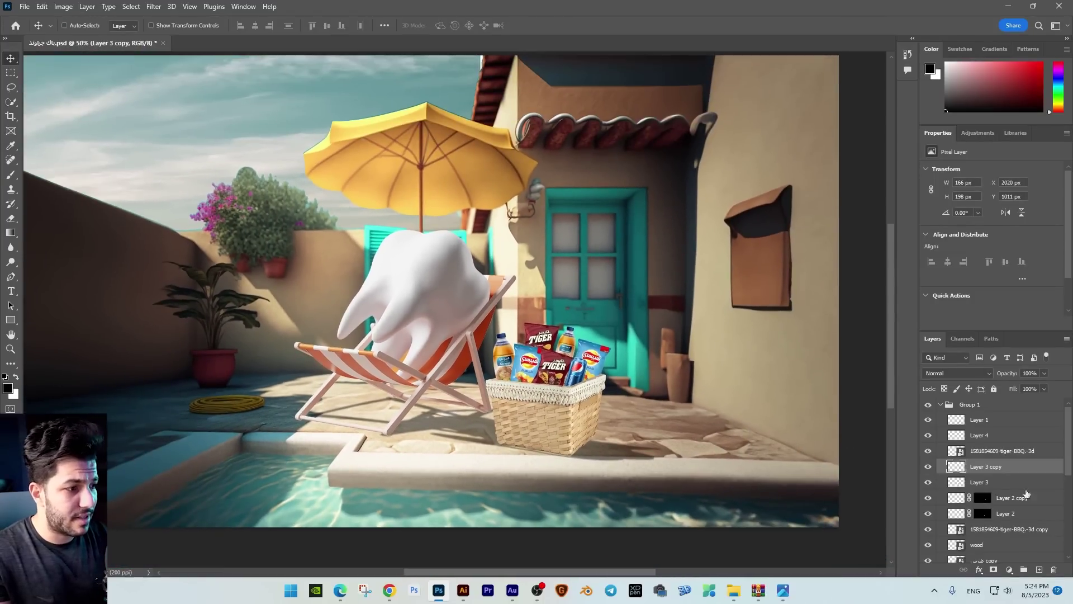
pyautogui.click(978, 404)
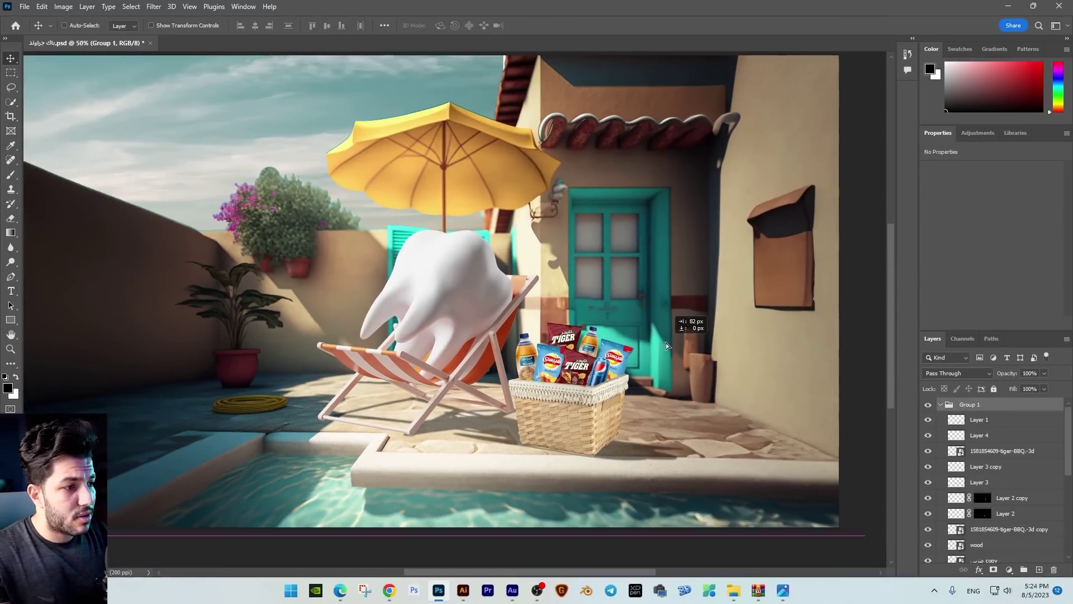
# Step: Move the basket and all snack layers out of Group 1 and combine them into a separate group above it
pyautogui.click(992, 421)
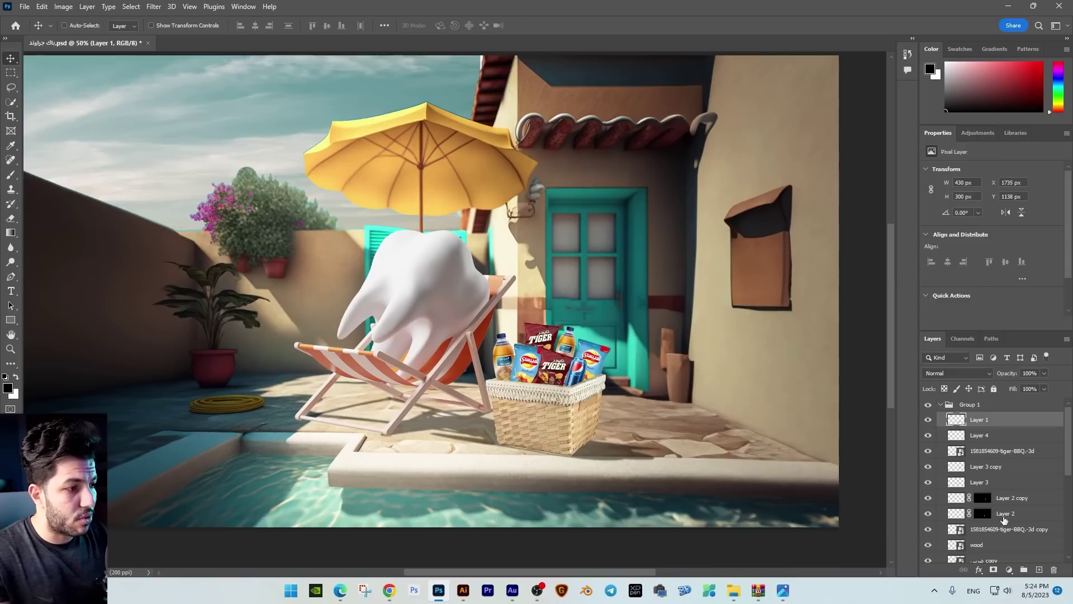
pyautogui.keyDown('shift'); pyautogui.click(1009, 482); pyautogui.keyUp('shift')
pyautogui.moveTo(522, 405); pyautogui.dragTo(636, 344)
pyautogui.hotkey('ctrl', 'z')
pyautogui.keyDown('shift'); pyautogui.click(1006, 545); pyautogui.keyUp('shift')
pyautogui.hotkey('ctrl', 'z')
pyautogui.moveTo(996, 428); pyautogui.dragTo(993, 399)
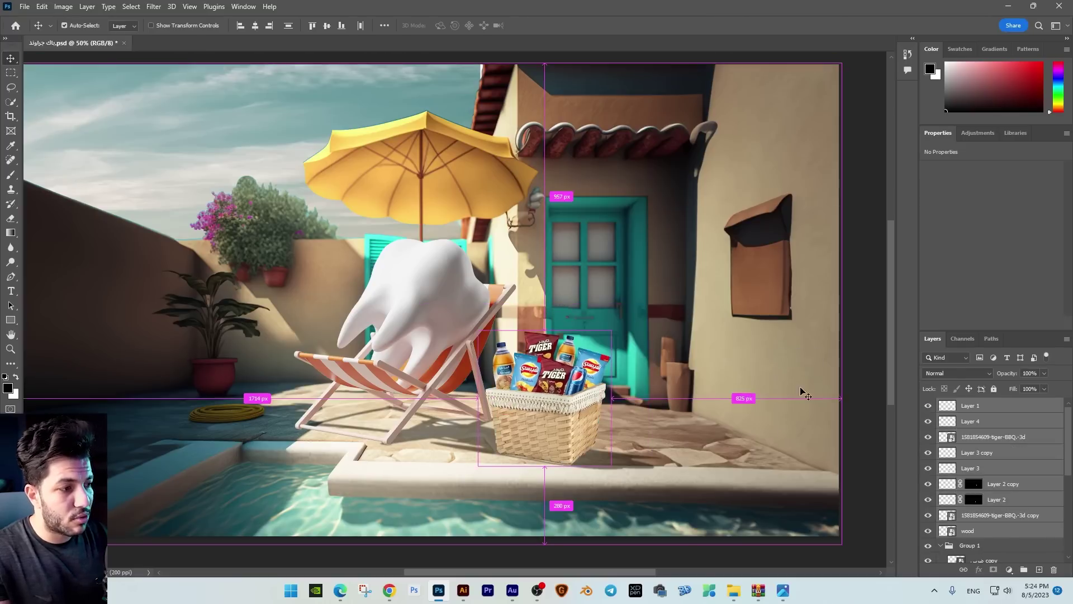
pyautogui.hotkey('ctrl', 'g')
pyautogui.moveTo(618, 390); pyautogui.dragTo(618, 364)
pyautogui.hotkey('ctrl', 'z')
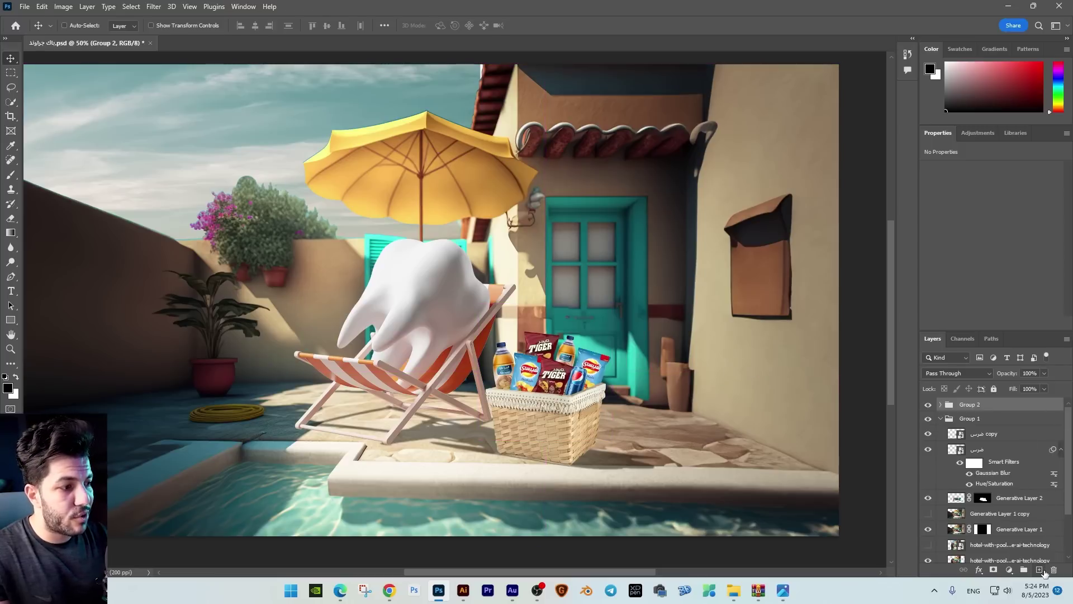
# Step: Add a new layer clipped to the basket group and choose the black-to-transparent Basics preset for the Gradient tool
pyautogui.click(1041, 571)
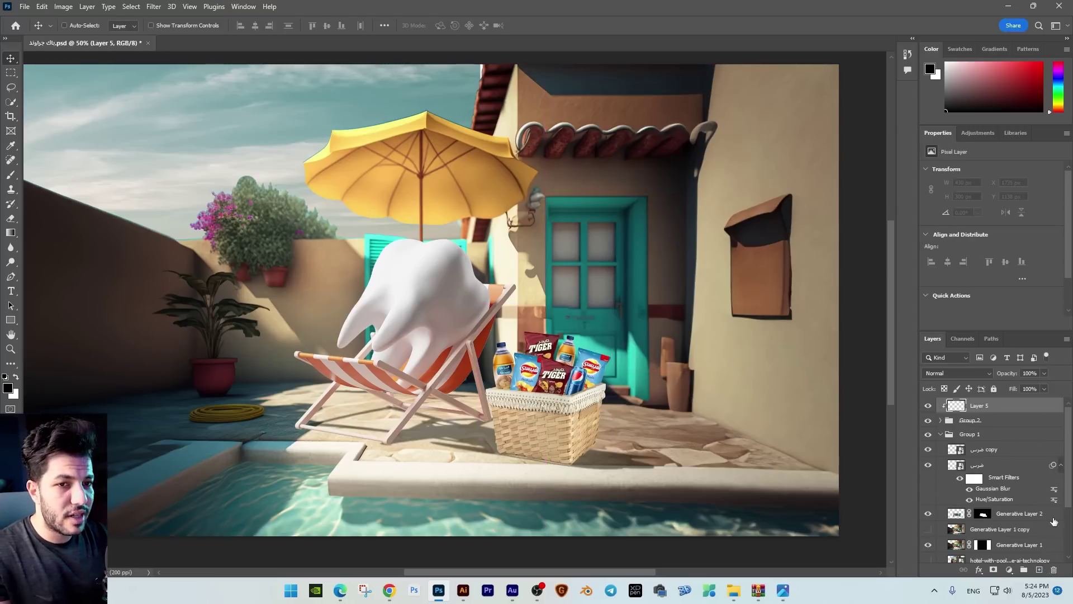
pyautogui.click(11, 234)
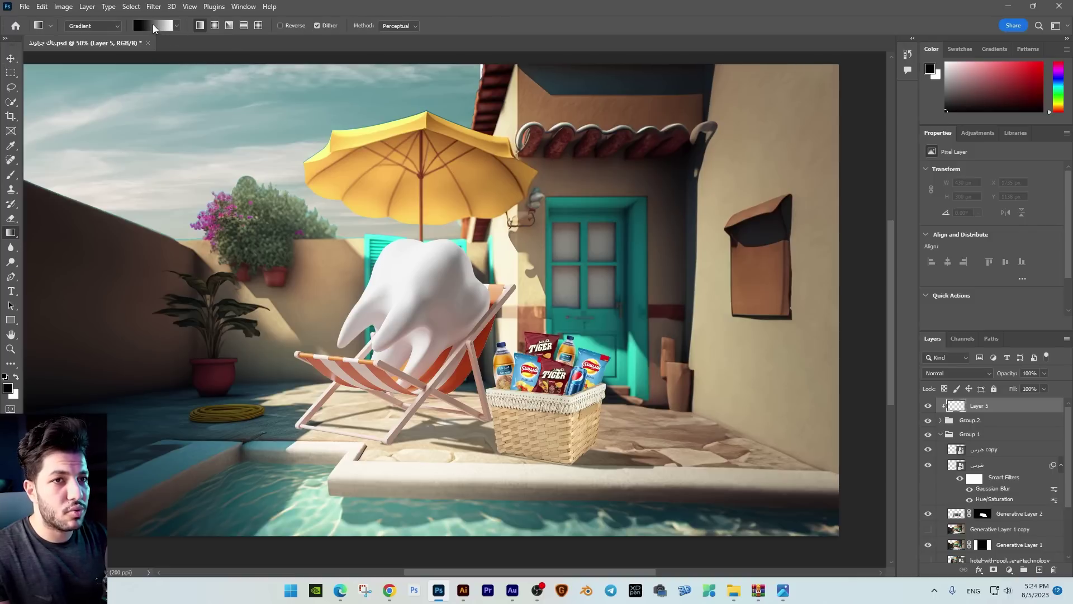
pyautogui.click(154, 27)
pyautogui.click(95, 48)
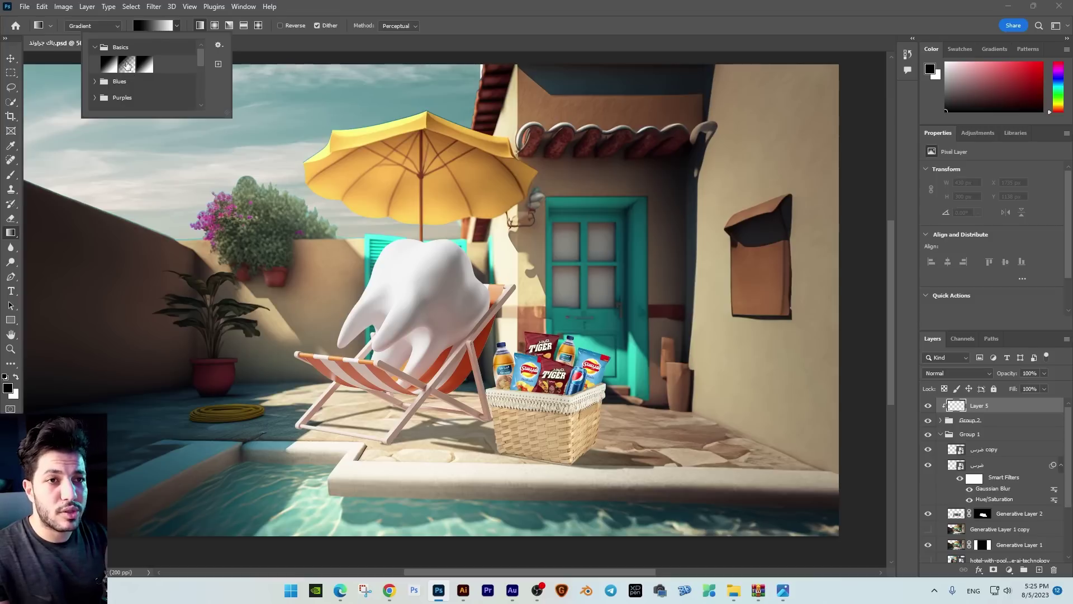
# Step: Shade the basket's right side with a black-to-transparent Classic gradient and set the layer's opacity to 65%
pyautogui.moveTo(645, 419); pyautogui.dragTo(517, 432)
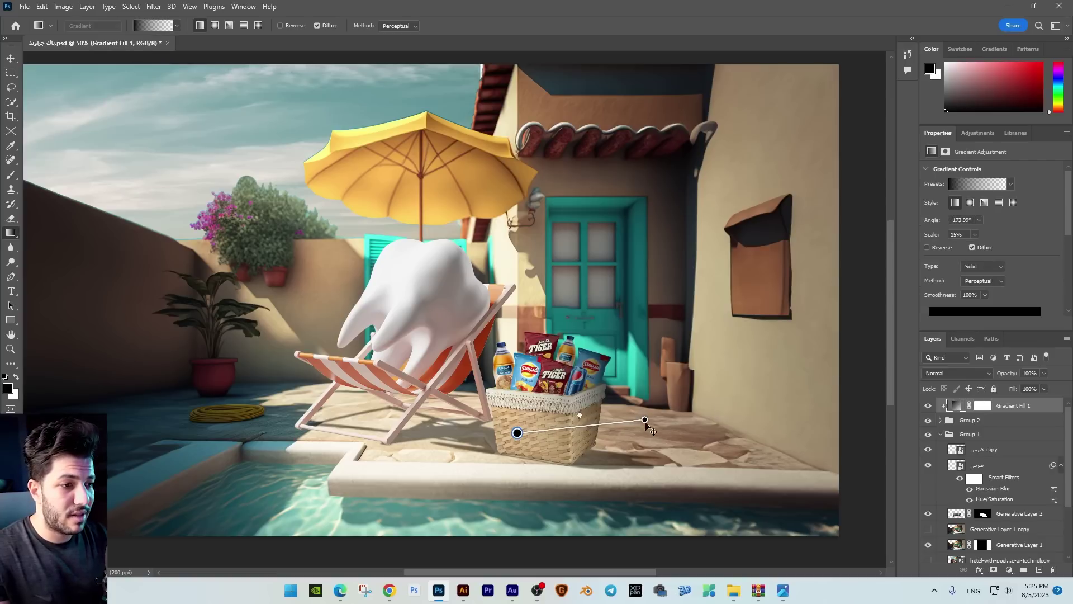
pyautogui.hotkey('ctrl', 'z')
pyautogui.click(90, 26)
pyautogui.click(93, 45)
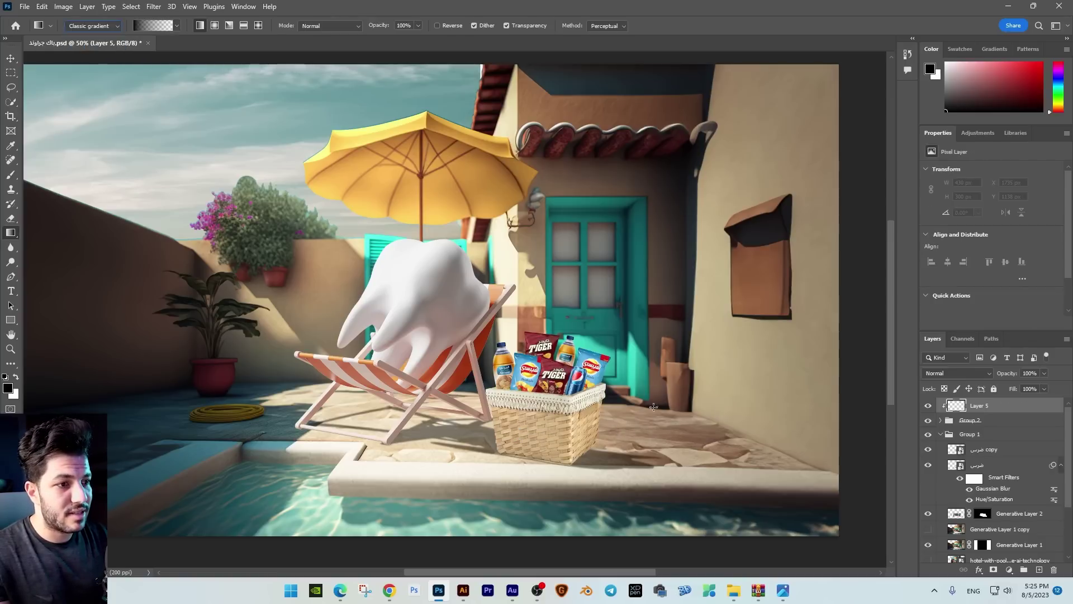
pyautogui.moveTo(552, 420)
pyautogui.mouseDown()
pyautogui.moveTo(541, 421)
pyautogui.moveTo(624, 420)
pyautogui.moveTo(559, 419)
pyautogui.mouseUp()
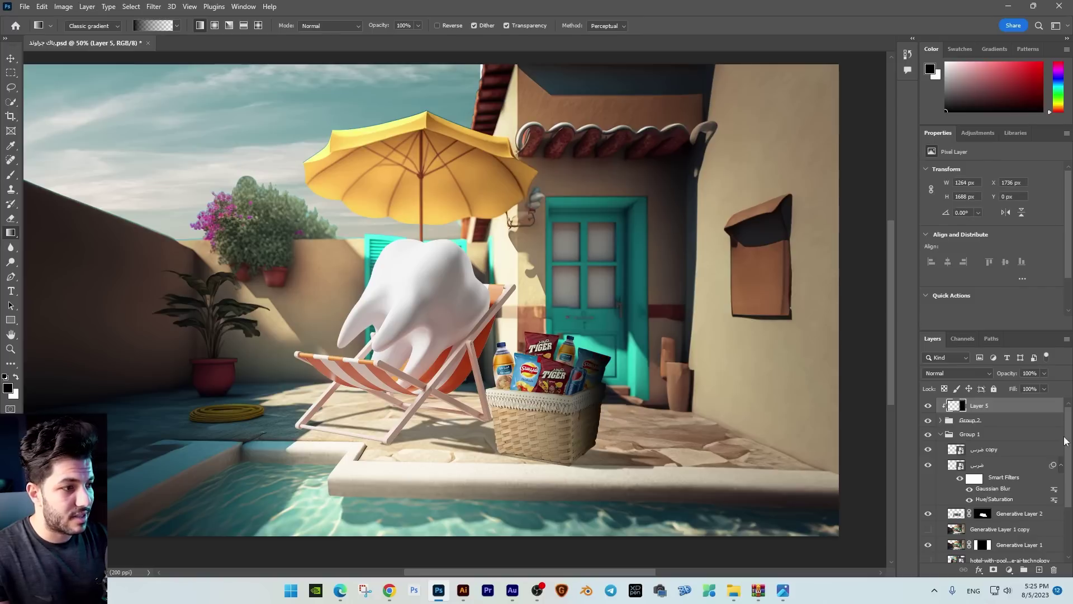
pyautogui.moveTo(1030, 384); pyautogui.dragTo(1026, 386)
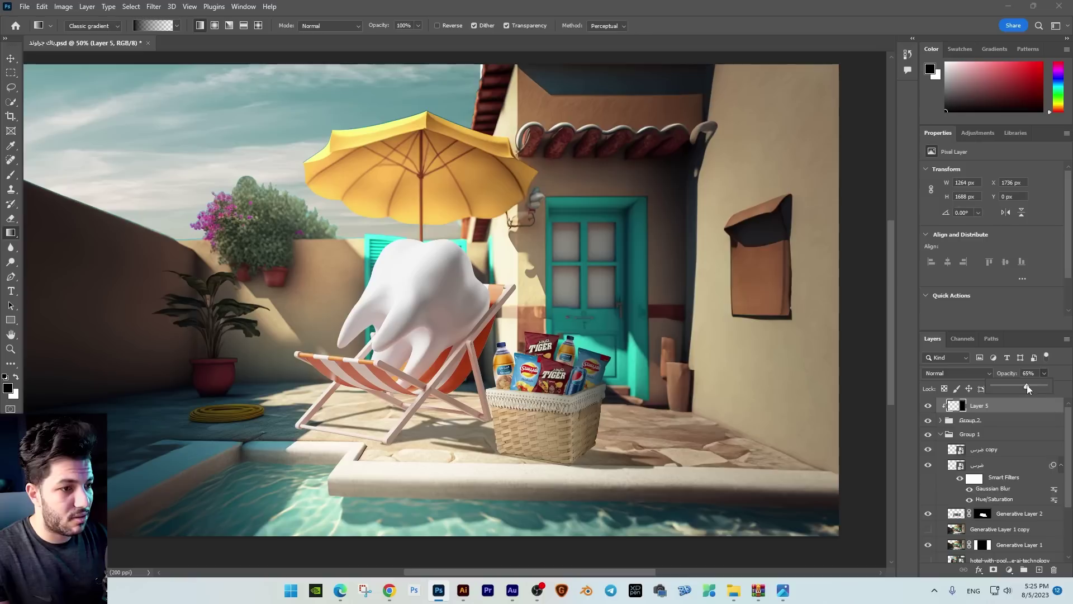
# Step: Soften the basket's gradient shading around the snacks with a soft eraser of 354 px
pyautogui.rightClick(641, 360)
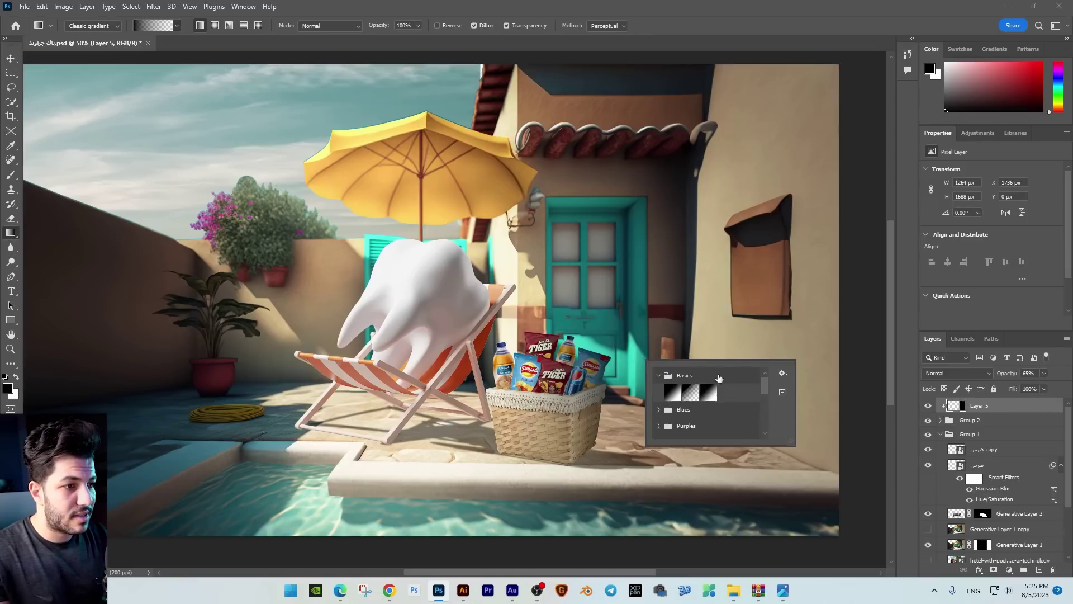
pyautogui.press('e')
pyautogui.rightClick(572, 331)
pyautogui.moveTo(554, 348); pyautogui.dragTo(531, 418)
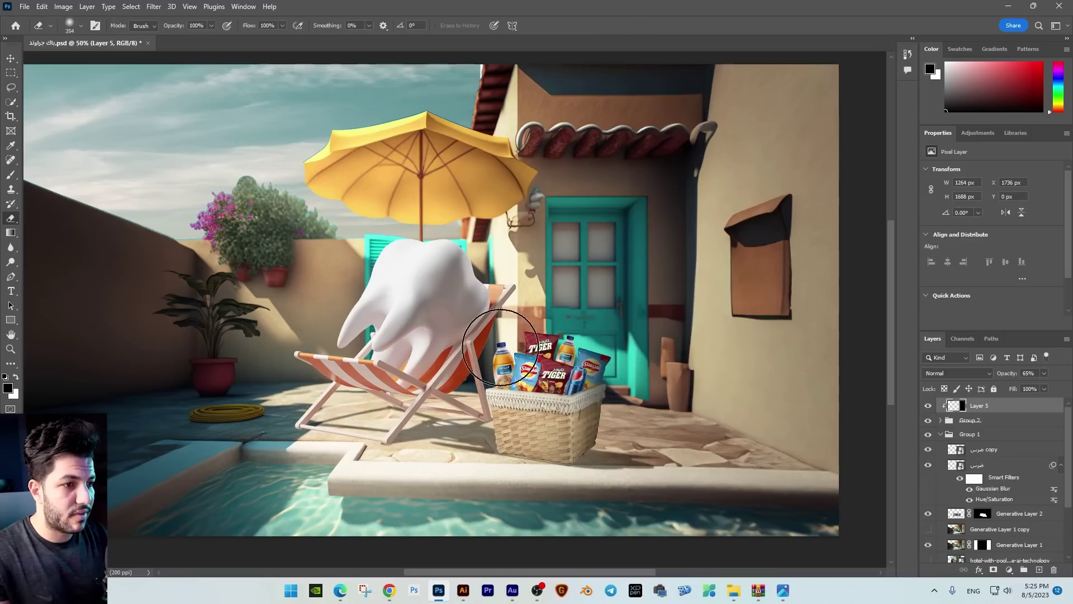
pyautogui.moveTo(540, 361); pyautogui.dragTo(601, 311)
# Step: Duplicate the basket group together with its clipped shading layer and merge the copies into one layer
pyautogui.press('v')
pyautogui.moveTo(767, 344); pyautogui.dragTo(727, 340)
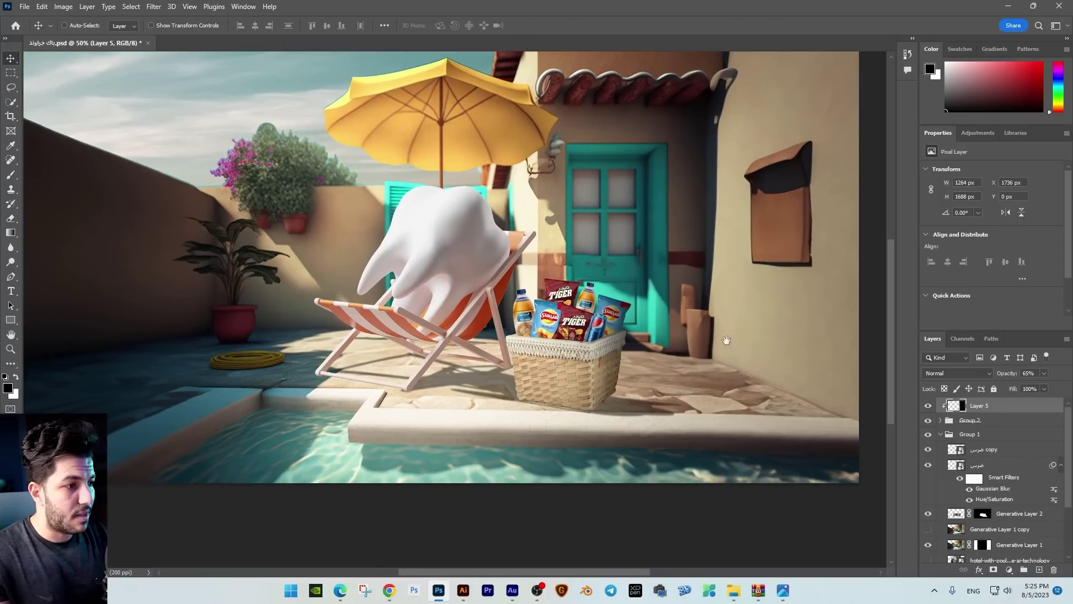
pyautogui.keyDown('ctrl'); pyautogui.click(971, 422); pyautogui.keyUp('ctrl')
pyautogui.moveTo(574, 349); pyautogui.dragTo(463, 389)
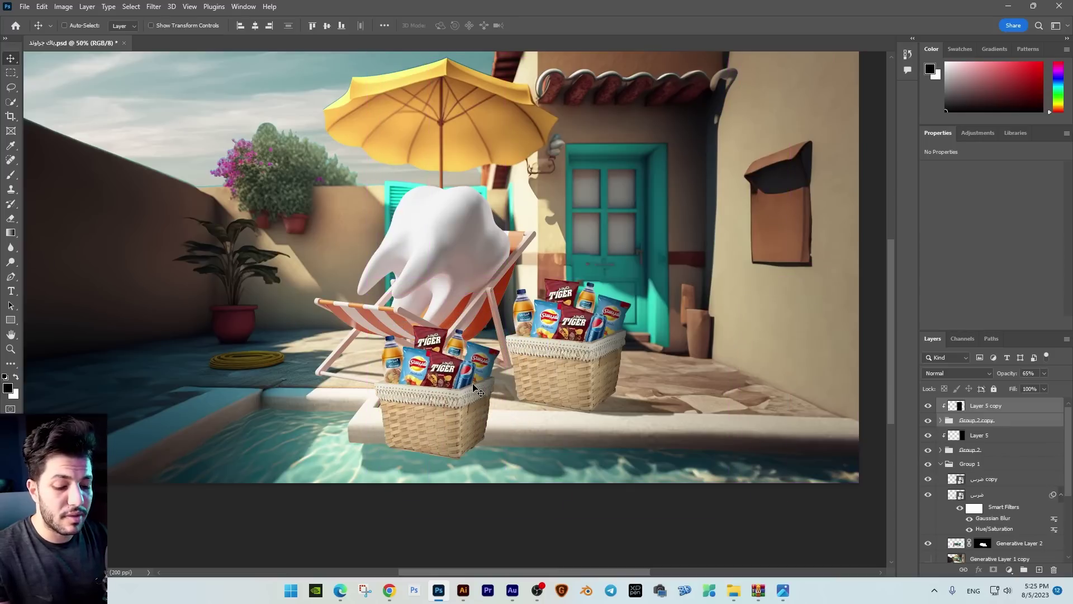
pyautogui.hotkey('ctrl', 'e')
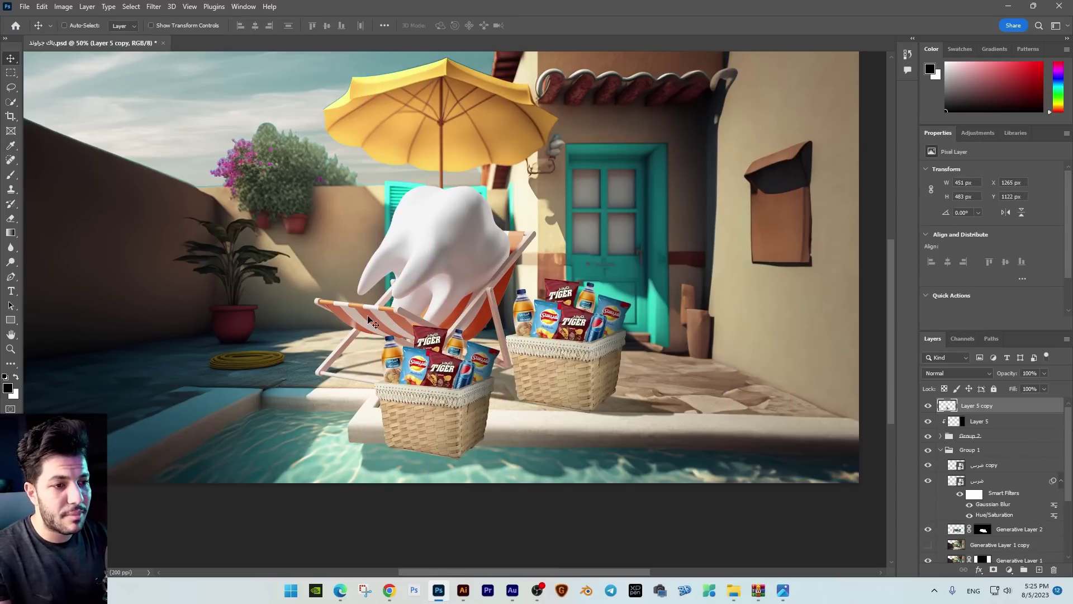
# Step: Place the merged basket copy's layer beneath the basket group and align the copy with the original basket
pyautogui.moveTo(369, 320); pyautogui.dragTo(380, 284)
pyautogui.moveTo(977, 405); pyautogui.dragTo(975, 443)
pyautogui.moveTo(548, 384); pyautogui.dragTo(676, 360)
# Step: Flatten and skew the basket copy along the floor toward the right wall, to about 904 by 152 px
pyautogui.hotkey('ctrl', 't')
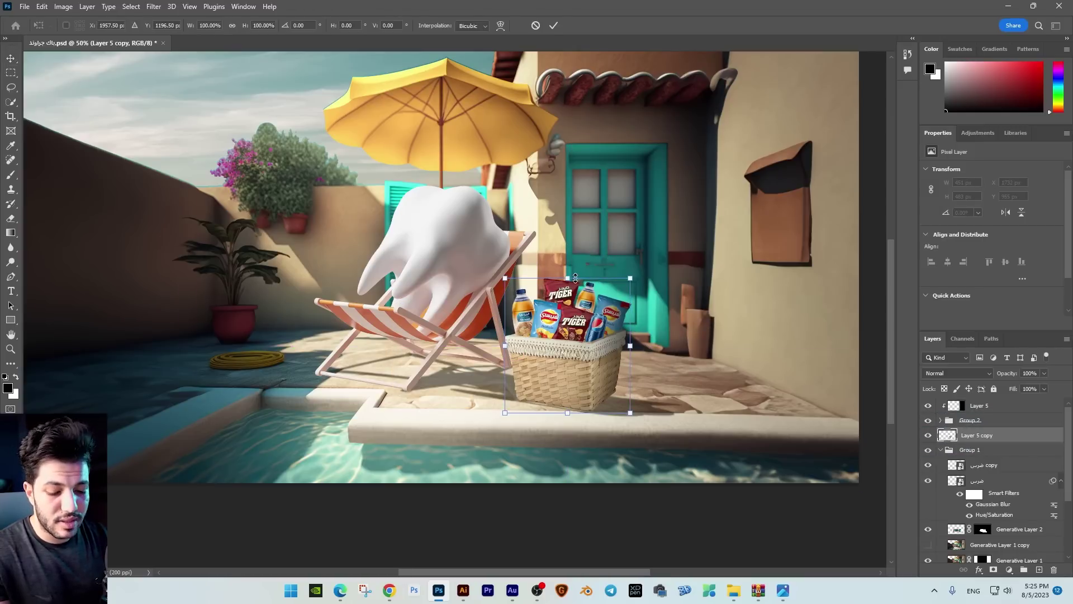
pyautogui.moveTo(567, 281); pyautogui.dragTo(540, 390)
pyautogui.press('Return')
# Step: Blacken the flattened basket copy with Hue/Saturation lightness -100 and shift it slightly toward the right wall
pyautogui.hotkey('ctrl', 'u')
pyautogui.moveTo(358, 228); pyautogui.dragTo(175, 216)
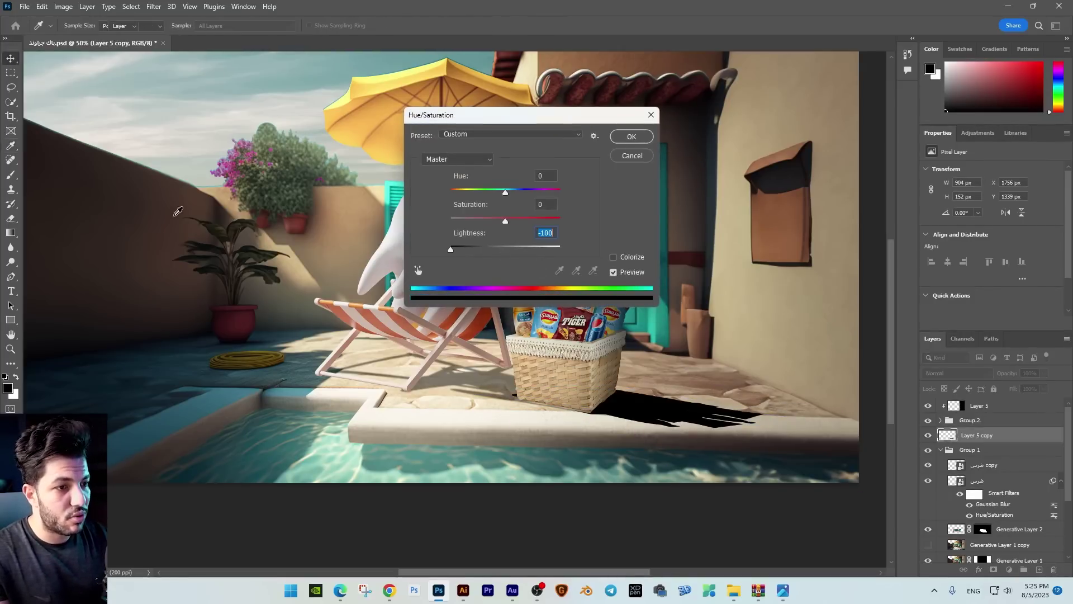
pyautogui.press('Return')
pyautogui.moveTo(665, 417); pyautogui.dragTo(673, 420)
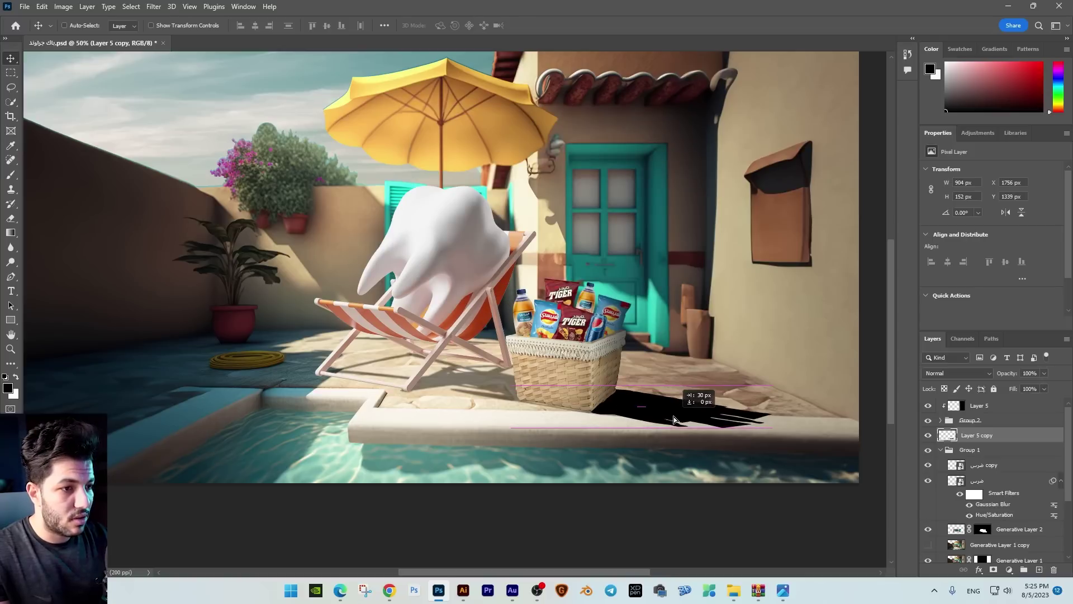
# Step: Lower the basket shadow's opacity to 43% and soften it with a Gaussian Blur of 2.3 pixels
pyautogui.moveTo(1027, 385)
pyautogui.mouseDown()
pyautogui.moveTo(1006, 383)
pyautogui.moveTo(1017, 384)
pyautogui.mouseUp()
pyautogui.click(149, 8)
pyautogui.click(152, 9)
pyautogui.moveTo(180, 151)
pyautogui.click(313, 193)
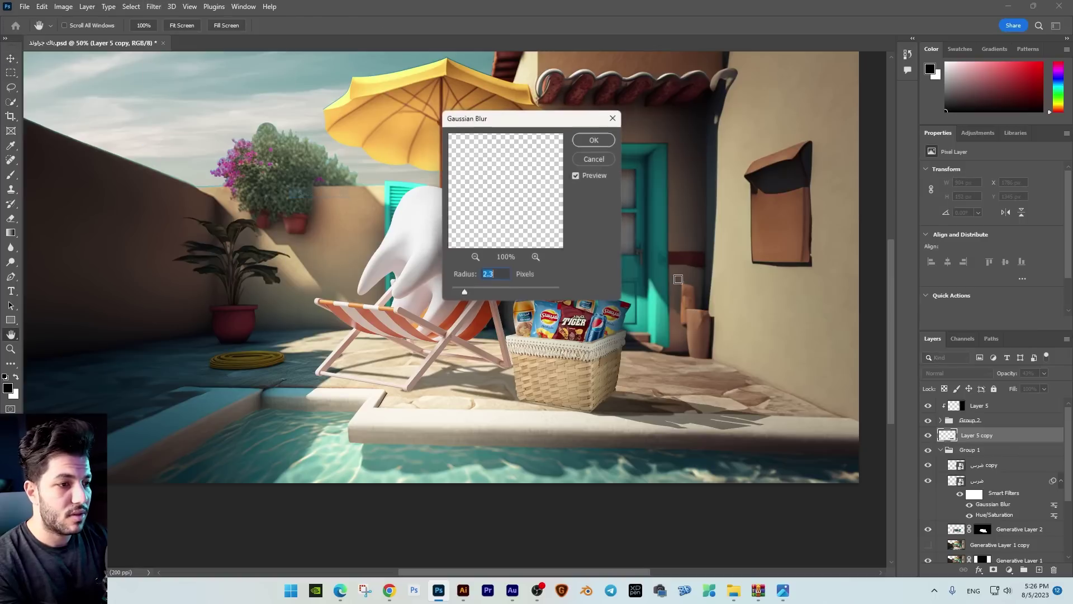
pyautogui.press('Return')
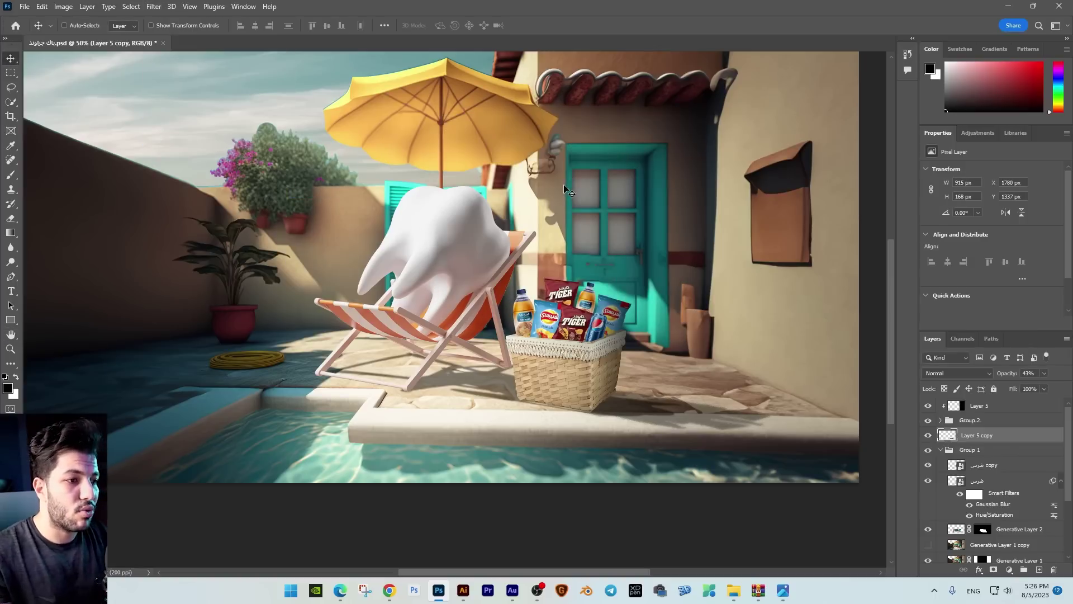
# Step: Delete the cloudy pastel sky layer and show the hidden hotel-with-pool layer beneath Generative Layer 1
pyautogui.hotkey('ctrl', '-')
pyautogui.keyDown('ctrl'); pyautogui.click(346, 189); pyautogui.keyUp('ctrl')
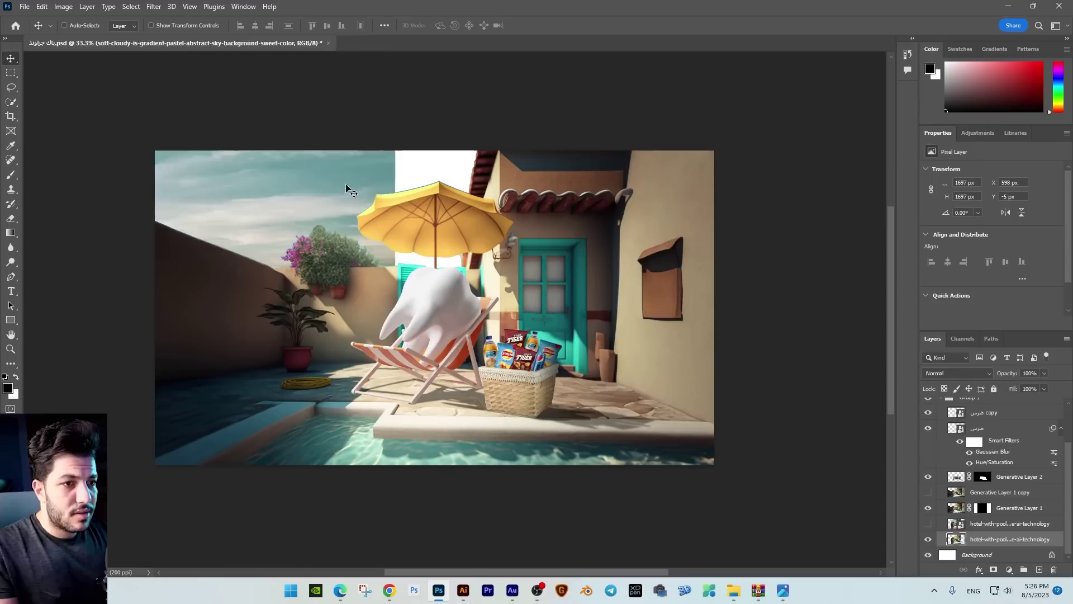
pyautogui.press('Delete')
pyautogui.click(928, 523)
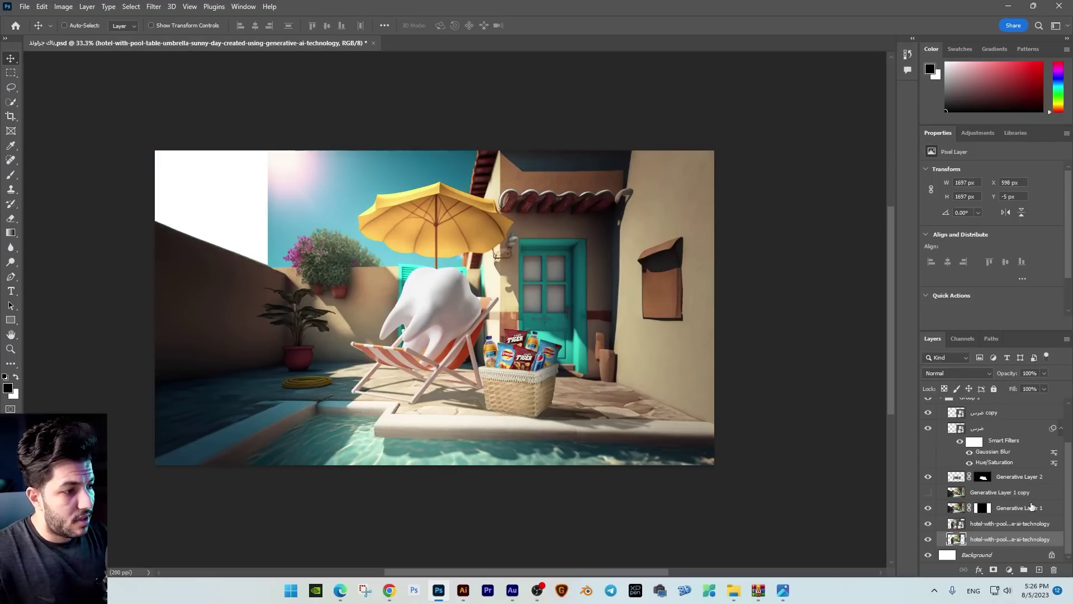
pyautogui.click(1022, 494)
pyautogui.click(1022, 508)
pyautogui.moveTo(318, 202); pyautogui.dragTo(295, 181)
pyautogui.hotkey('ctrl', 'z')
# Step: Select the whole blue sky, including the sun glow, on the upper hotel layer with the Magic Wand at tolerance 32
pyautogui.rightClick(13, 103)
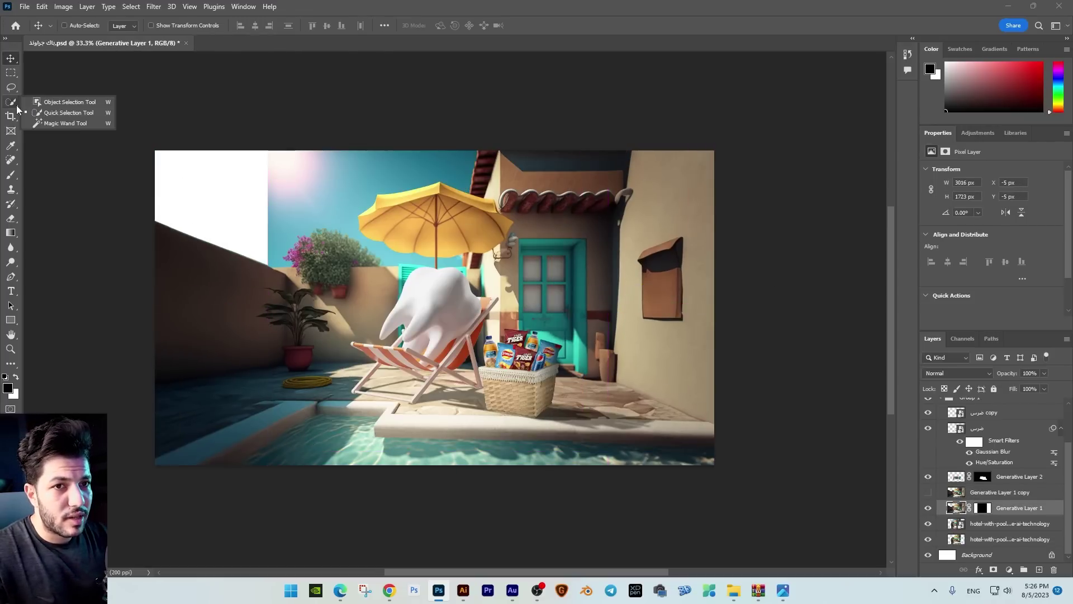
pyautogui.click(46, 126)
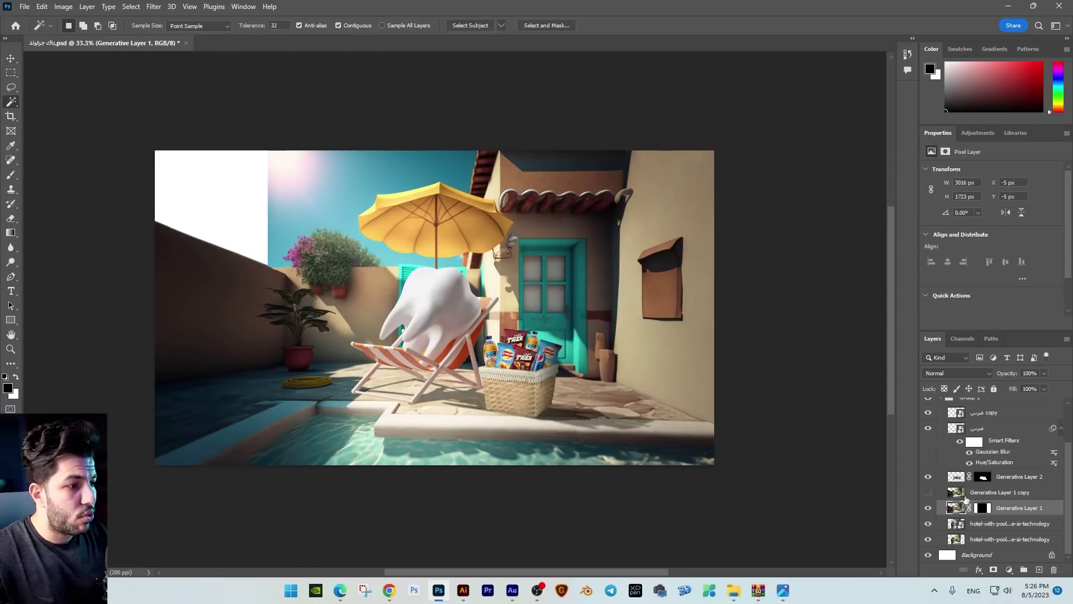
pyautogui.click(996, 525)
pyautogui.keyDown('shift'); pyautogui.click(391, 168); pyautogui.keyUp('shift')
pyautogui.keyDown('shift'); pyautogui.click(446, 263); pyautogui.keyUp('shift')
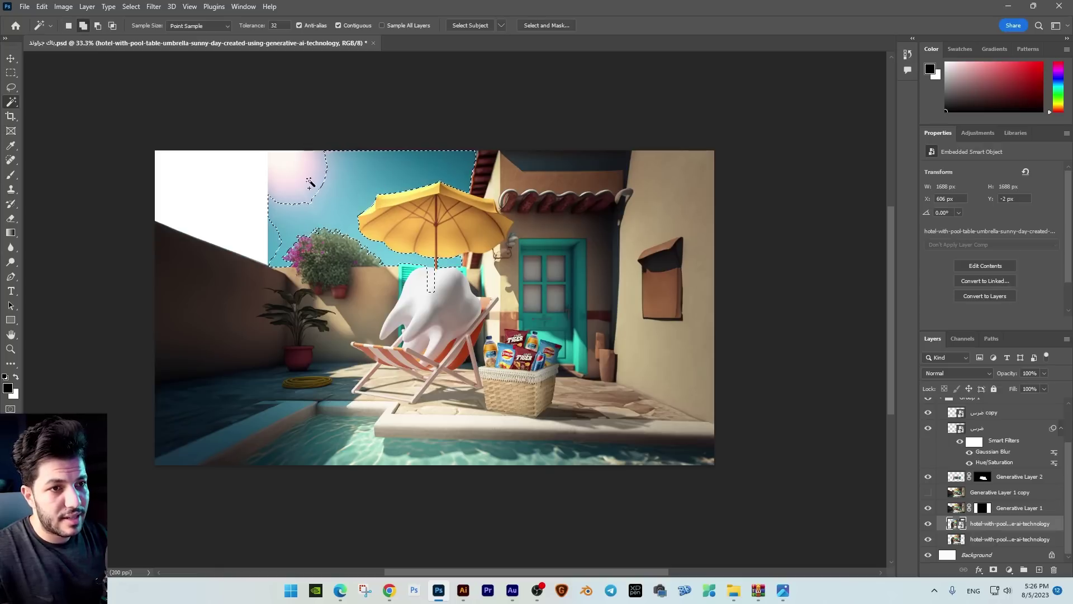
pyautogui.keyDown('shift'); pyautogui.click(288, 182); pyautogui.keyUp('shift')
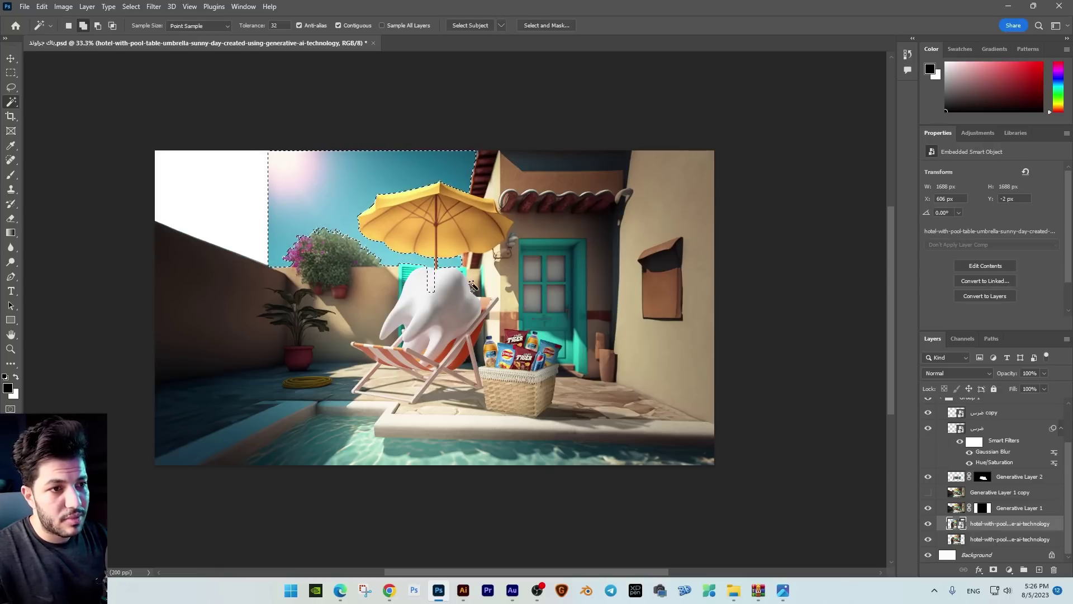
# Step: Rasterize the upper hotel layer, erase its selected sky, and clear the selection
pyautogui.rightClick(1000, 522)
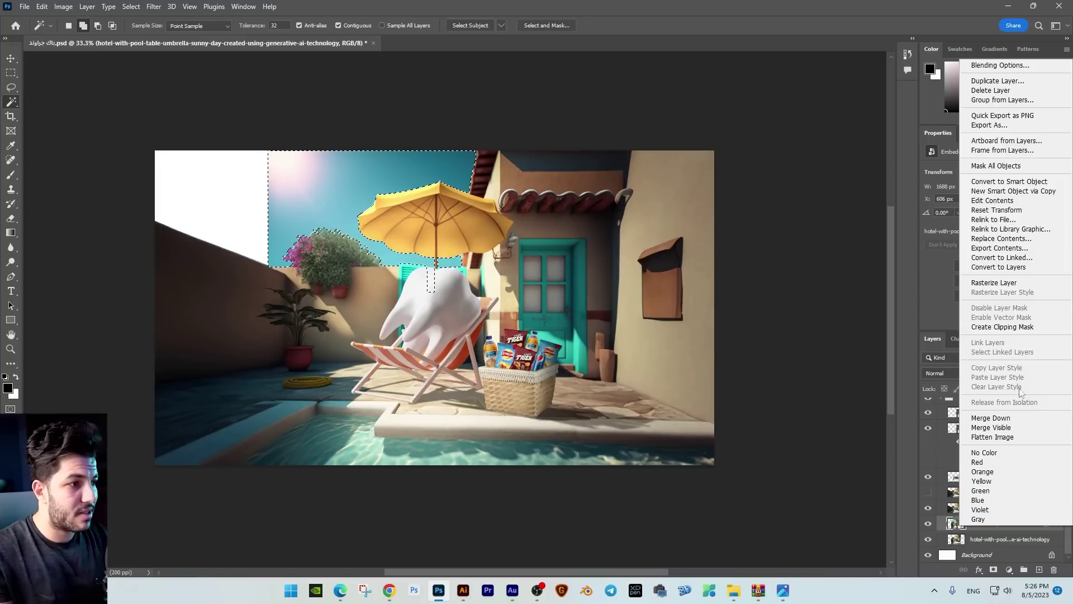
pyautogui.click(987, 282)
pyautogui.press('Delete')
pyautogui.hotkey('ctrl', 'd')
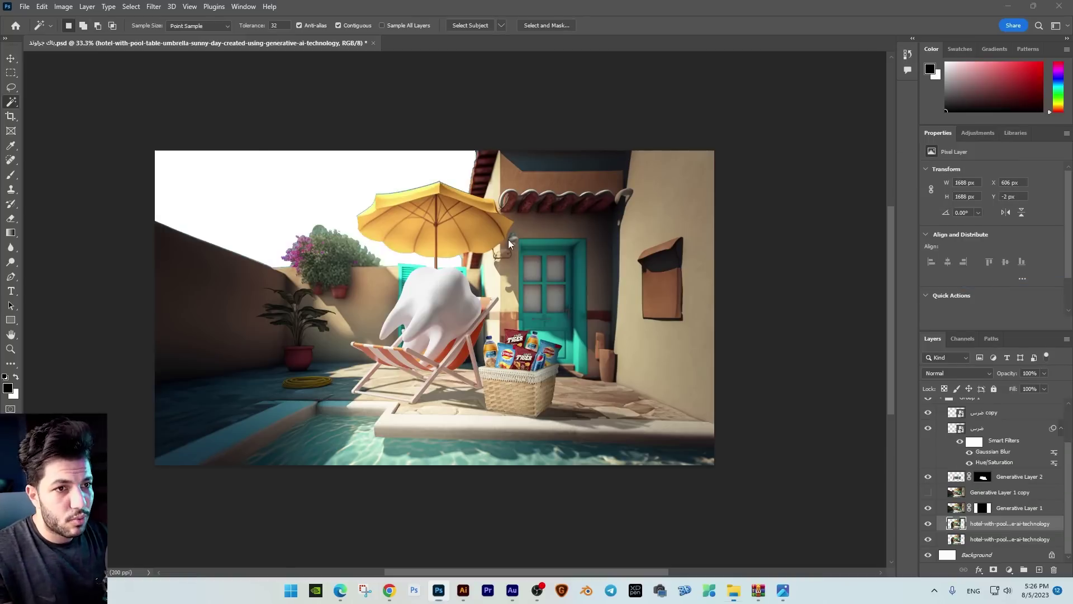
# Step: Place the sky.jpg image into the document and move its layer beneath both hotel layers
pyautogui.hotkey('alt', 'Tab')
pyautogui.moveTo(168, 145); pyautogui.dragTo(344, 227)
pyautogui.hotkey('alt', 'Tab')
pyautogui.press('Return')
pyautogui.press('w')
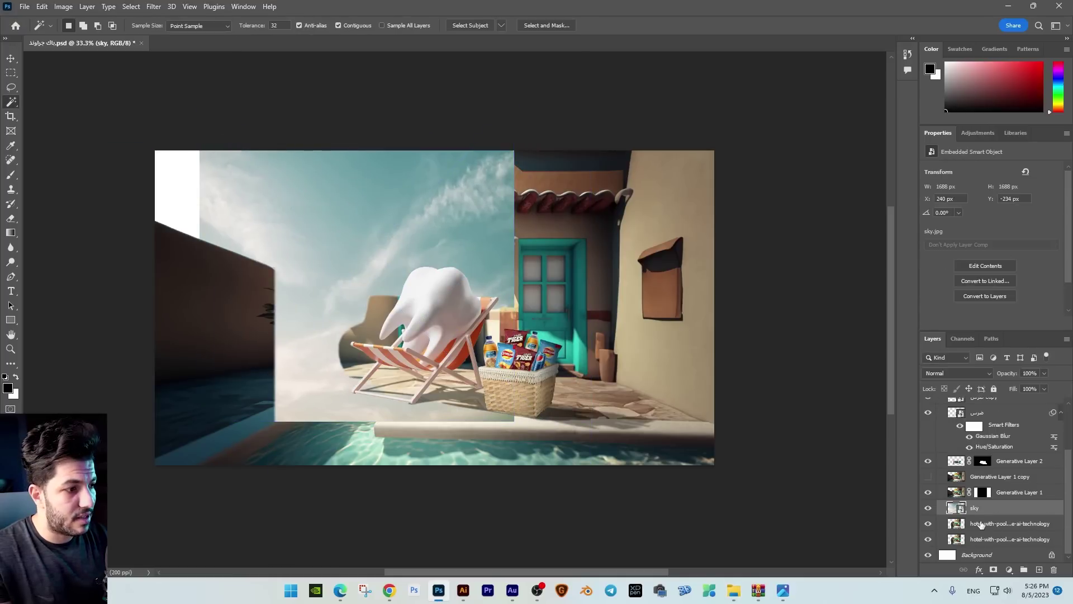
pyautogui.moveTo(990, 509); pyautogui.dragTo(985, 542)
# Step: Widen and flatten the sky image to about 1952 by 713 px so it fills the sky area behind the courtyard
pyautogui.hotkey('ctrl', 't')
pyautogui.moveTo(515, 264); pyautogui.dragTo(562, 265)
pyautogui.moveTo(360, 426); pyautogui.dragTo(369, 293)
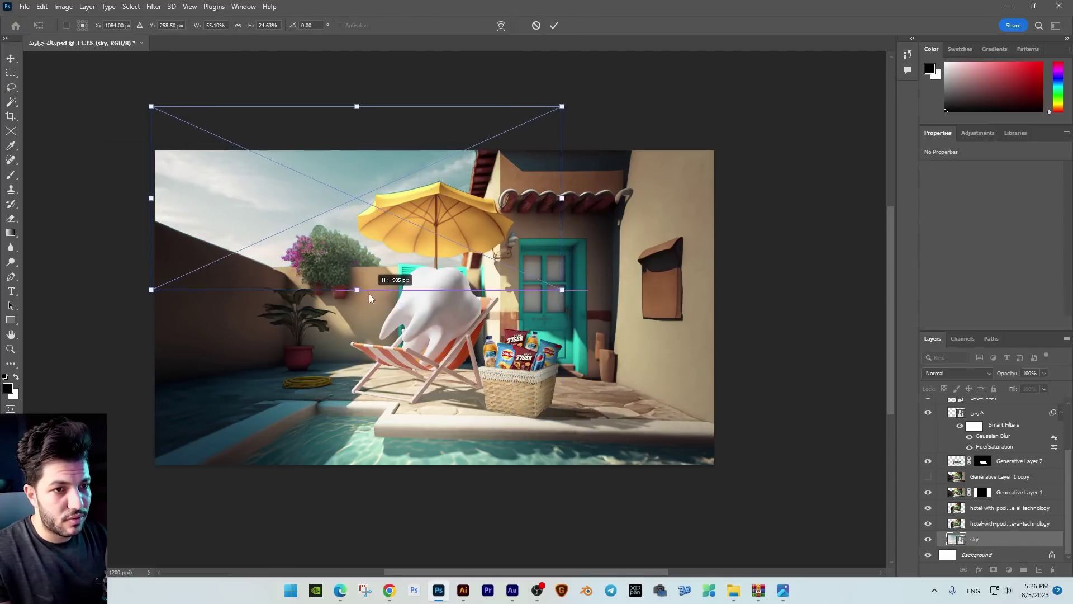
pyautogui.press('Return')
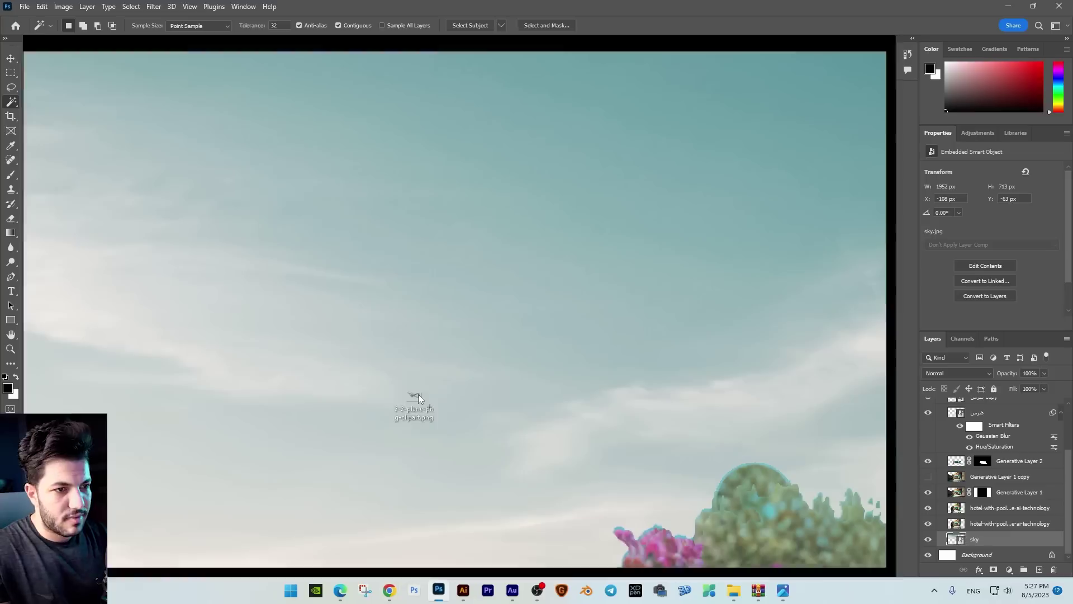
# Step: Place the 2-2-plane-png-clipart image above the sky and shrink it to about 280 by 121 px between wall and umbrella
pyautogui.moveTo(412, 403); pyautogui.dragTo(462, 267)
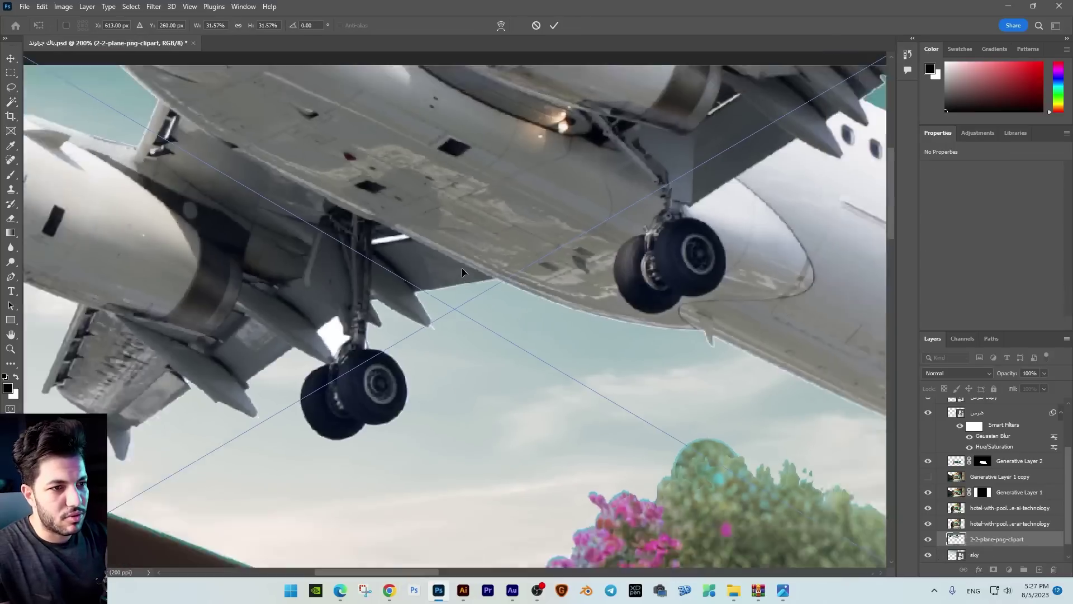
pyautogui.hotkey('ctrl', '0')
pyautogui.hotkey('ctrl', '-')
pyautogui.moveTo(855, 541); pyautogui.dragTo(484, 333)
pyautogui.press('Return')
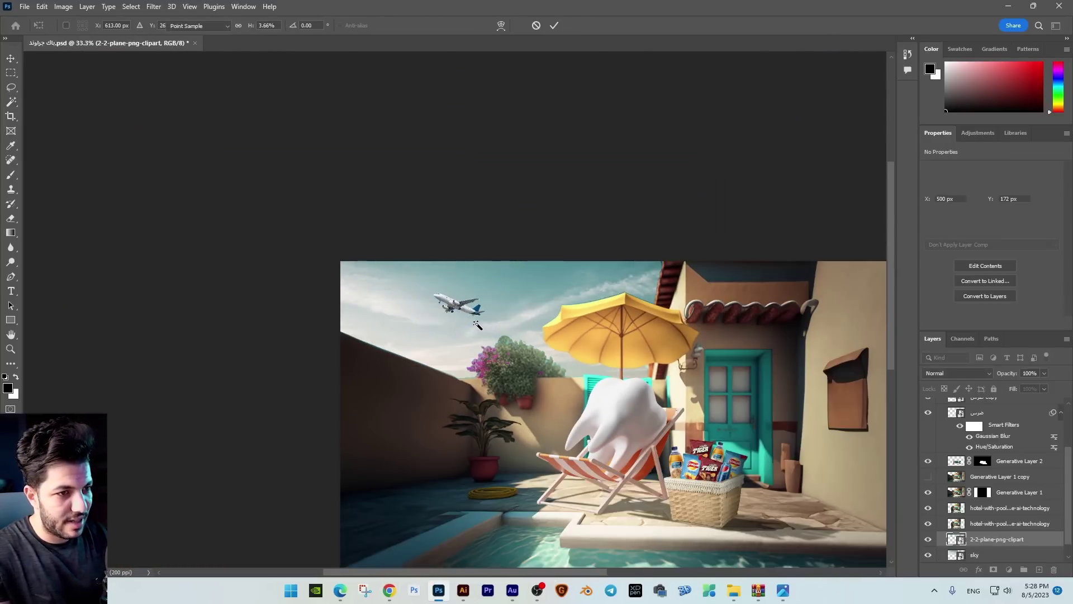
# Step: Set the airplane's opacity to 72% and nudge it to X 494 px, Y 184 px
pyautogui.hotkey('ctrl', '-')
pyautogui.click(12, 58)
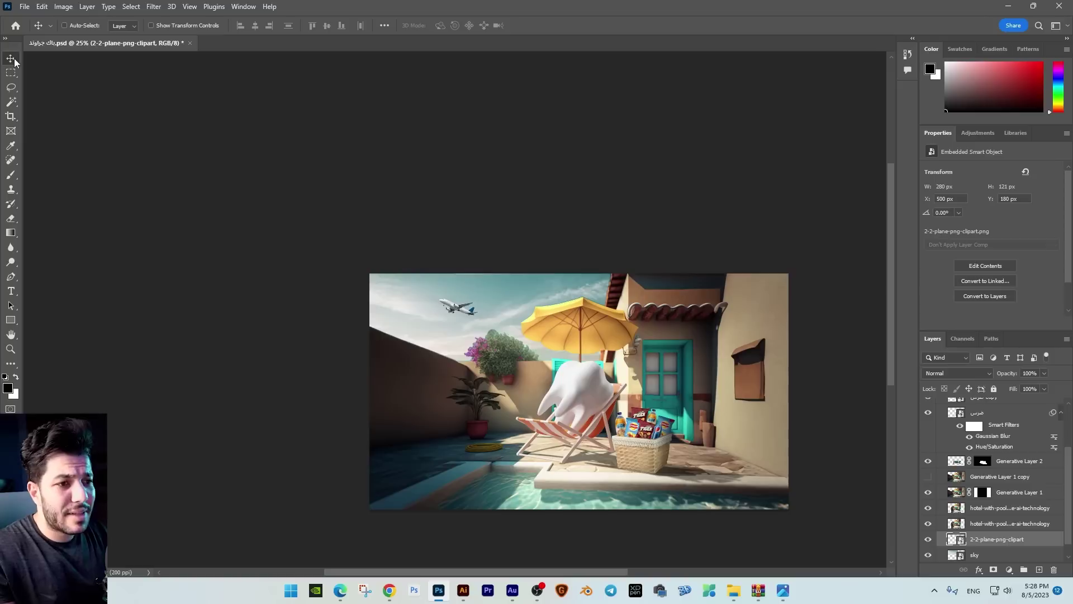
pyautogui.hotkey('ctrl', '+')
pyautogui.hotkey('ctrl', '+')
pyautogui.hotkey('ctrl', '+')
pyautogui.moveTo(1043, 374); pyautogui.dragTo(1032, 385)
pyautogui.hotkey('ctrl', '-')
pyautogui.hotkey('ctrl', '-')
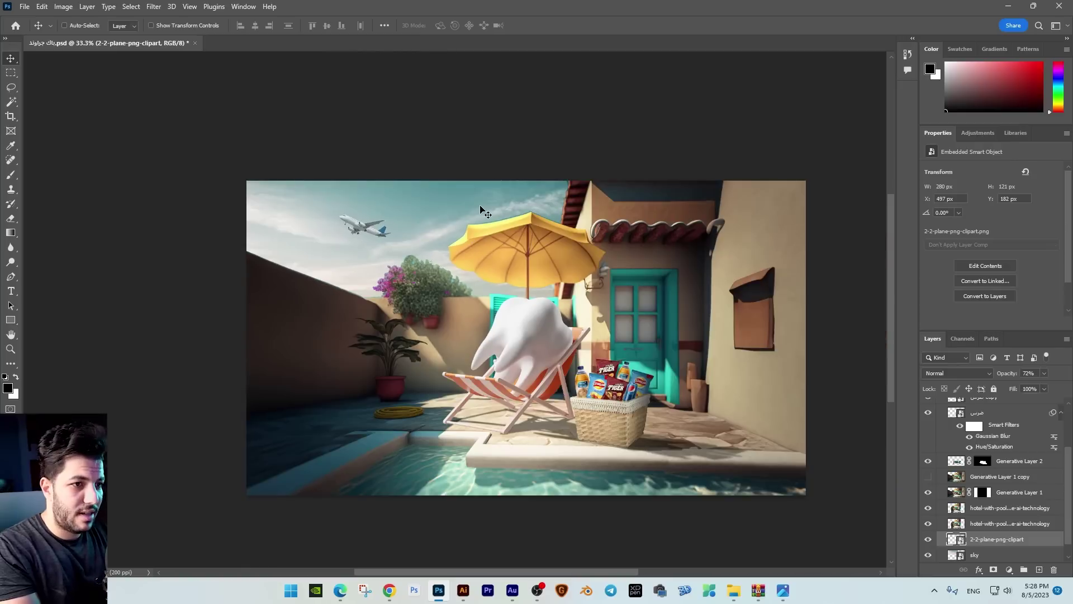
pyautogui.moveTo(508, 217); pyautogui.dragTo(507, 218)
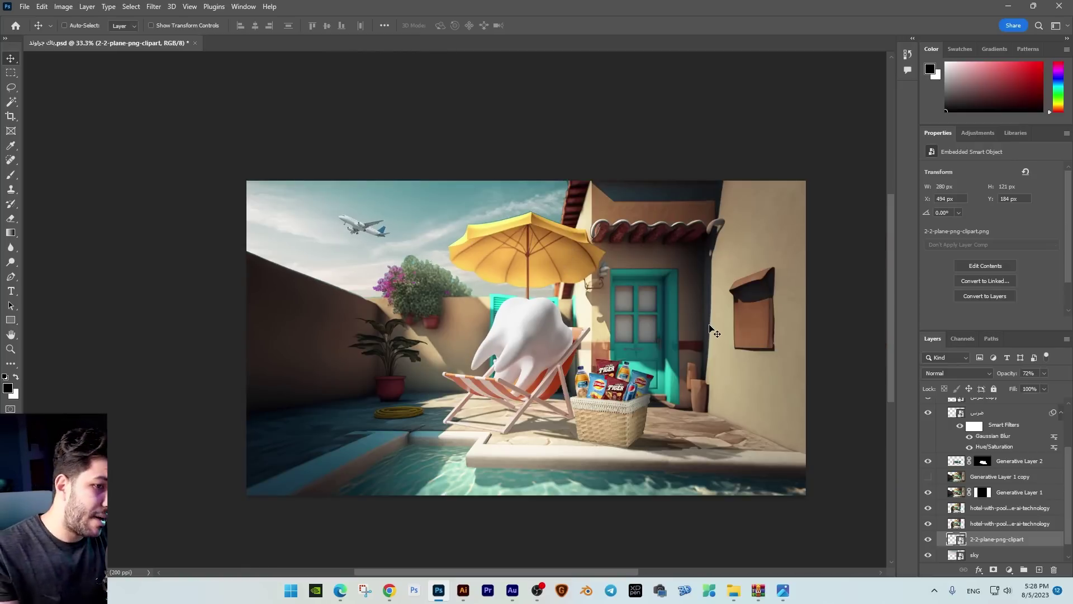
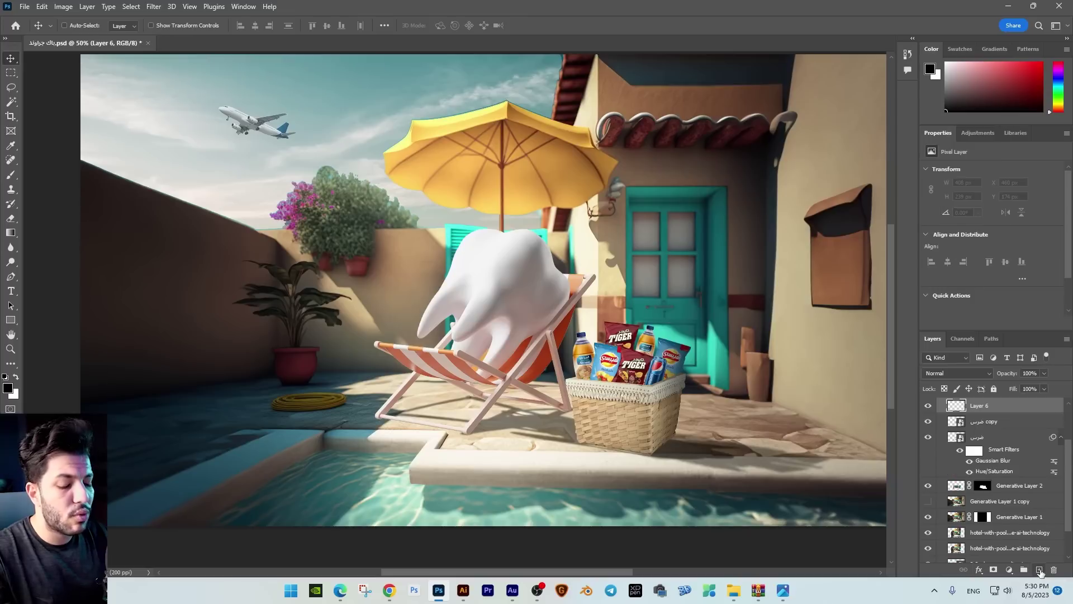
# Step: Clip the empty Layer 6 to the tooth copy and draw a black-to-transparent gradient from the chair's right side inward
pyautogui.hotkey('ctrl', 'alt', 'g')
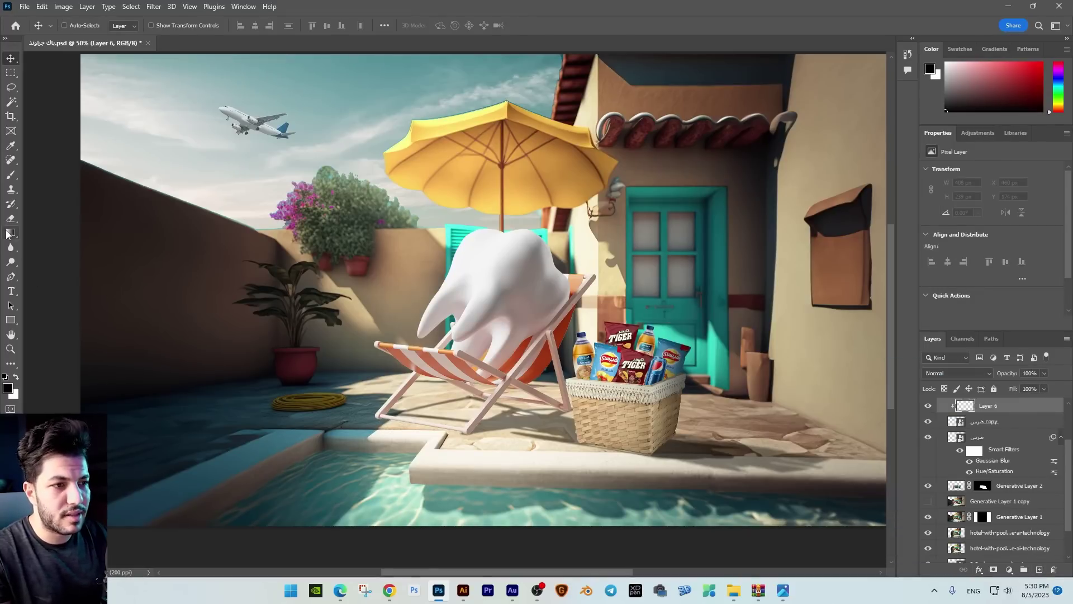
pyautogui.click(10, 233)
pyautogui.moveTo(601, 357); pyautogui.dragTo(515, 331)
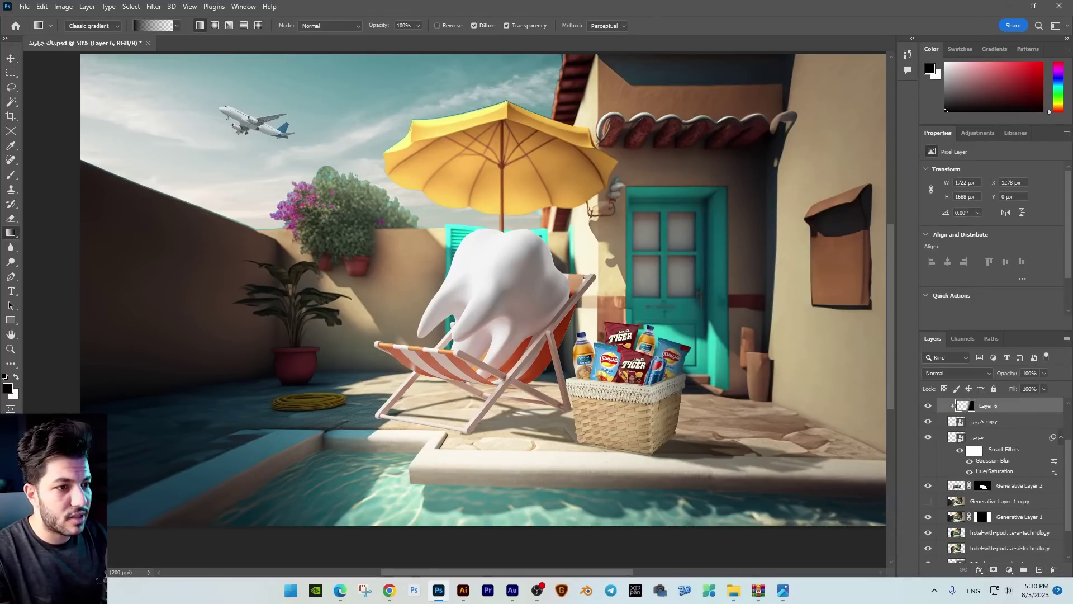
pyautogui.moveTo(420, 392); pyautogui.dragTo(421, 392)
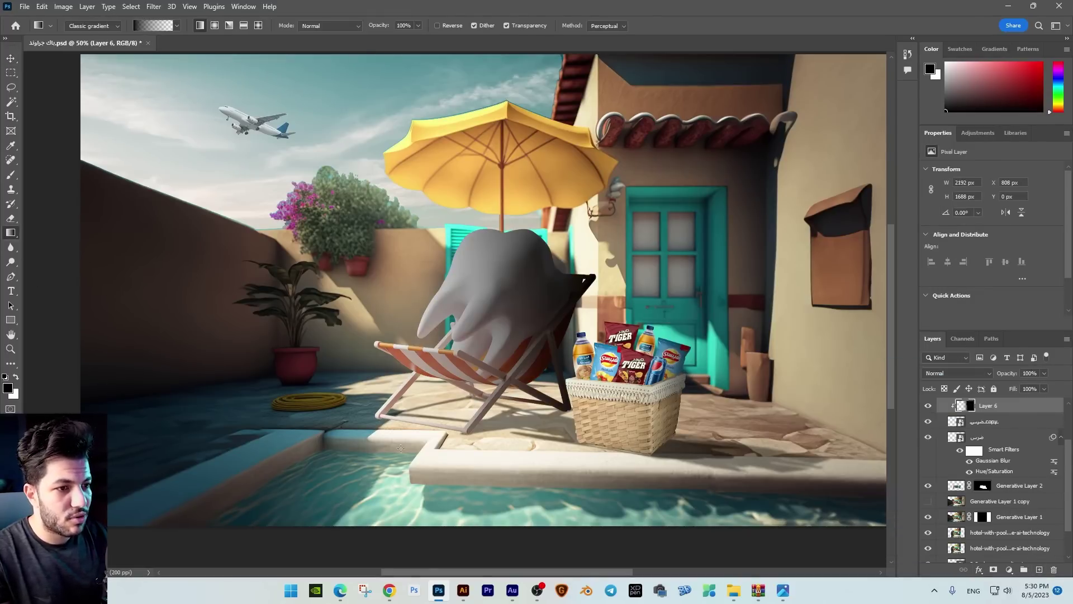
pyautogui.moveTo(400, 448); pyautogui.dragTo(658, 446)
pyautogui.hotkey('ctrl', 'z')
pyautogui.hotkey('ctrl', 'z')
# Step: Draw a diagonal black-to-transparent gradient over the tooth's lower right side and set the shading layer's opacity to 58%
pyautogui.moveTo(652, 495); pyautogui.dragTo(547, 384)
pyautogui.moveTo(1032, 384); pyautogui.dragTo(1023, 388)
pyautogui.click(1008, 359)
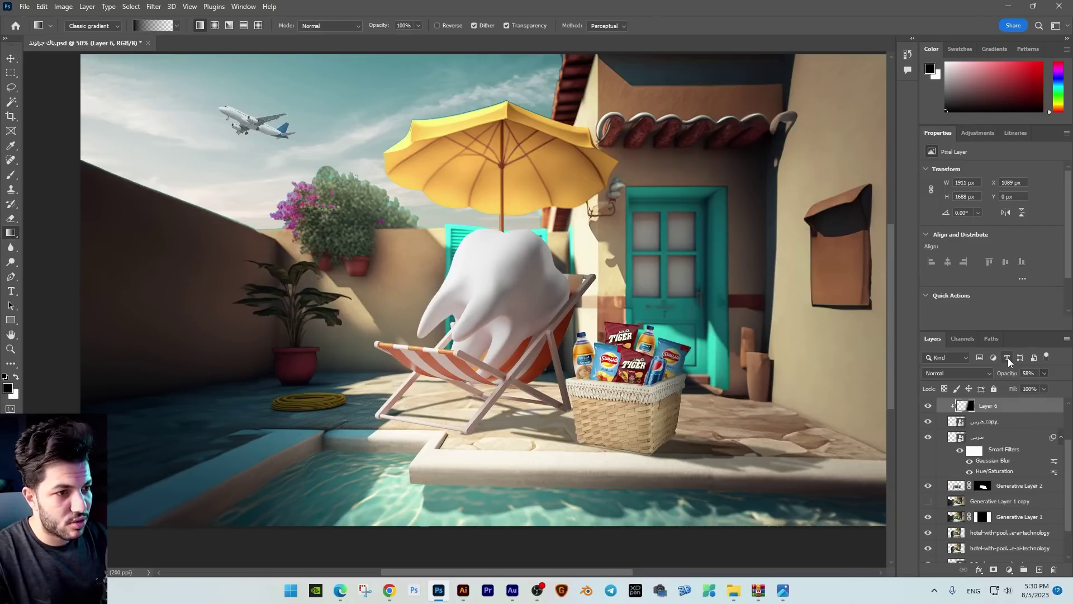
pyautogui.hotkey('ctrl', '-')
pyautogui.hotkey('ctrl', '+')
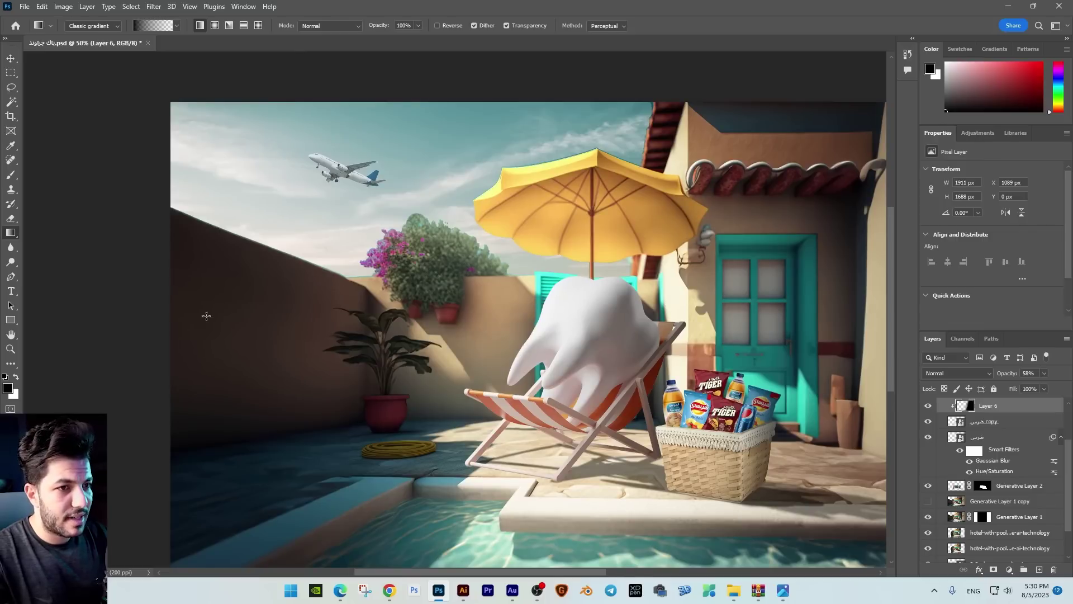
pyautogui.hotkey('ctrl', '-')
# Step: Add a new layer above all others and paint a yellow-orange spot in the sky with a soft 354 px brush
pyautogui.scroll(3, 1043, 490)
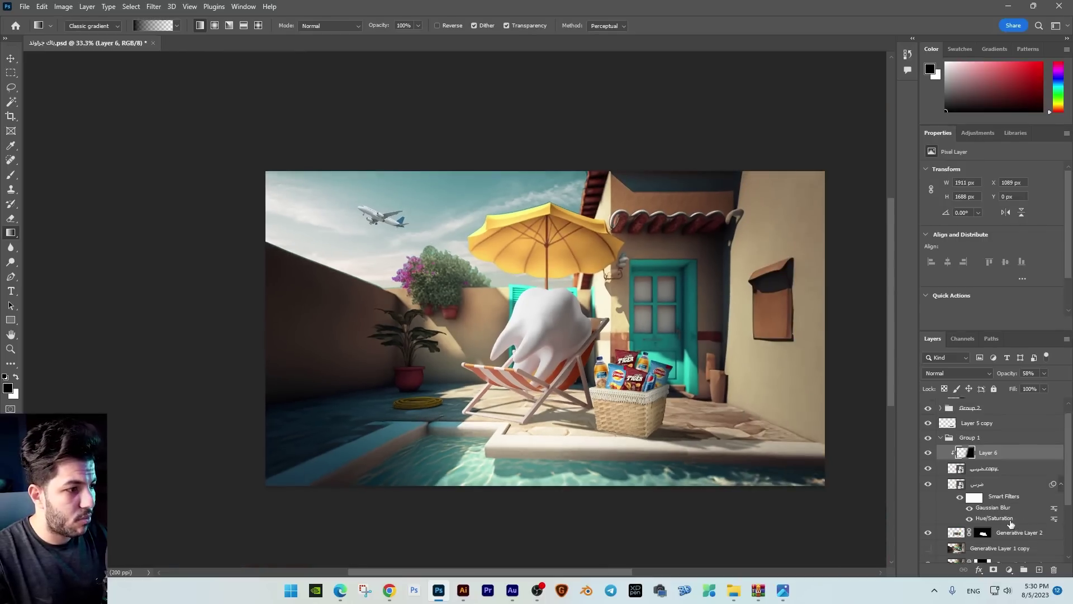
pyautogui.click(1026, 403)
pyautogui.hotkey('ctrl', 'shift', 'alt', 'n')
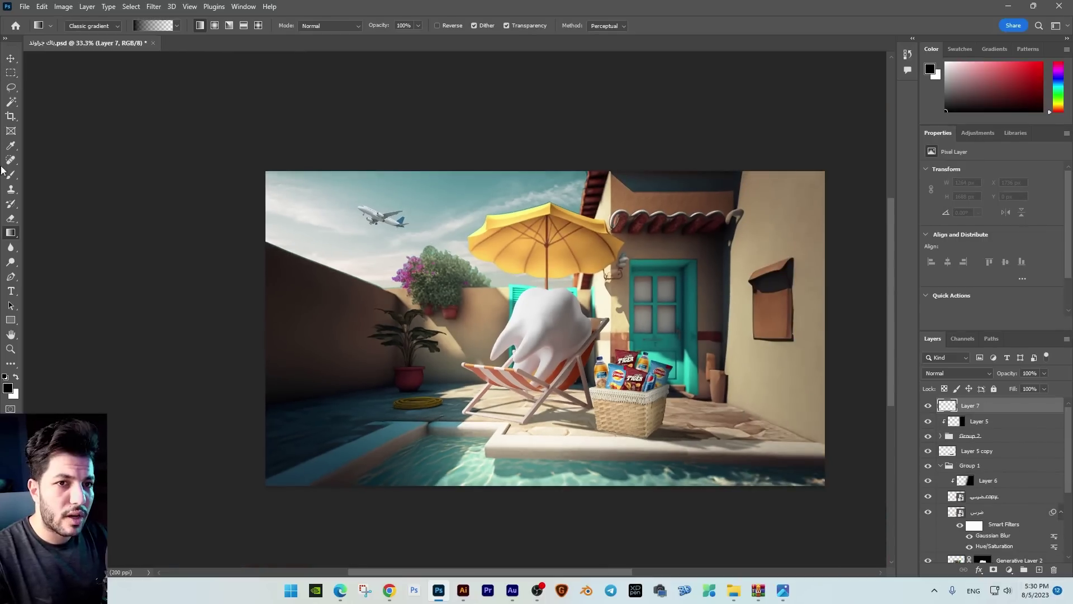
pyautogui.press('b')
pyautogui.rightClick(635, 374)
pyautogui.click(559, 401)
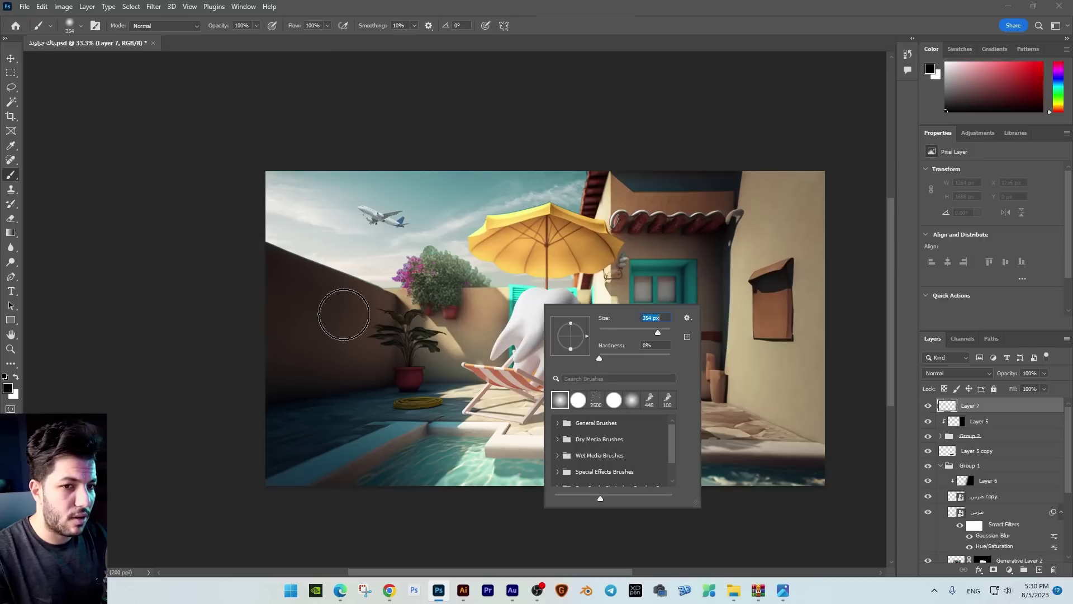
pyautogui.click(8, 388)
pyautogui.click(643, 129)
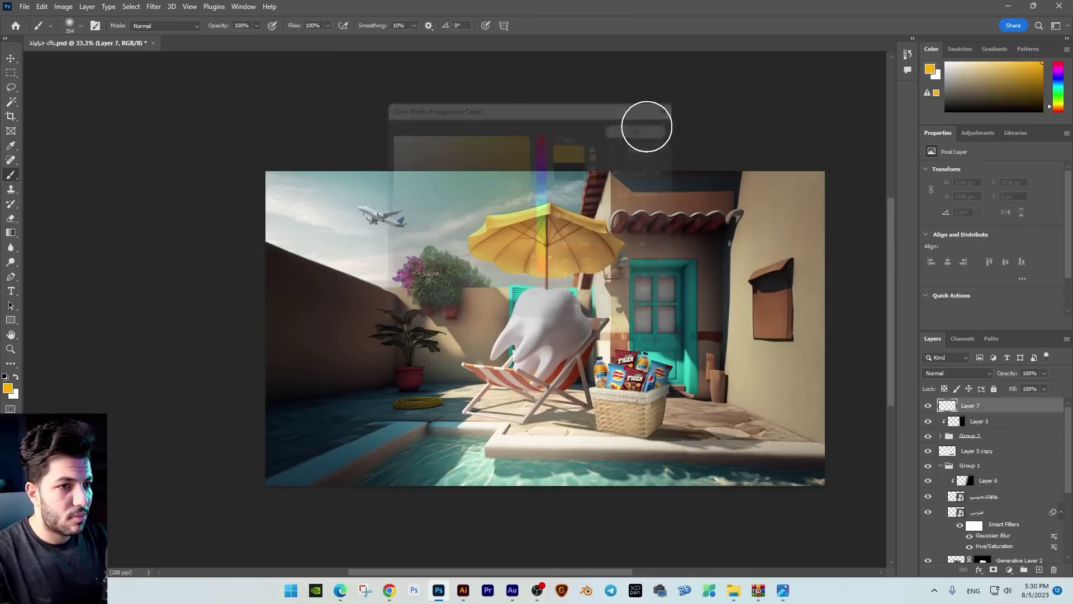
pyautogui.click(338, 233)
# Step: Enlarge the yellow-orange spot to about 1886 by 1517 px around the upper-left corner of the image
pyautogui.hotkey('ctrl', 't')
pyautogui.moveTo(395, 290)
pyautogui.mouseDown()
pyautogui.moveTo(528, 375)
pyautogui.moveTo(528, 387)
pyautogui.moveTo(492, 378)
pyautogui.mouseUp()
pyautogui.press('Return')
# Step: Blend the sun glow with Screen at 61% opacity and reposition it to X -704 px, Y -465 px
pyautogui.click(957, 373)
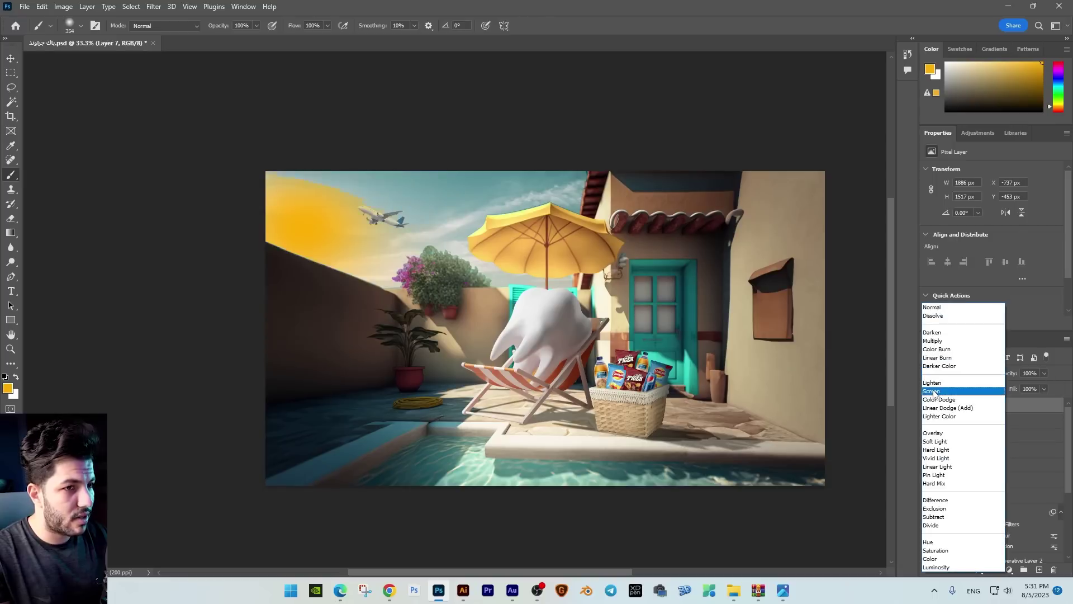
pyautogui.click(950, 379)
pyautogui.click(1042, 374)
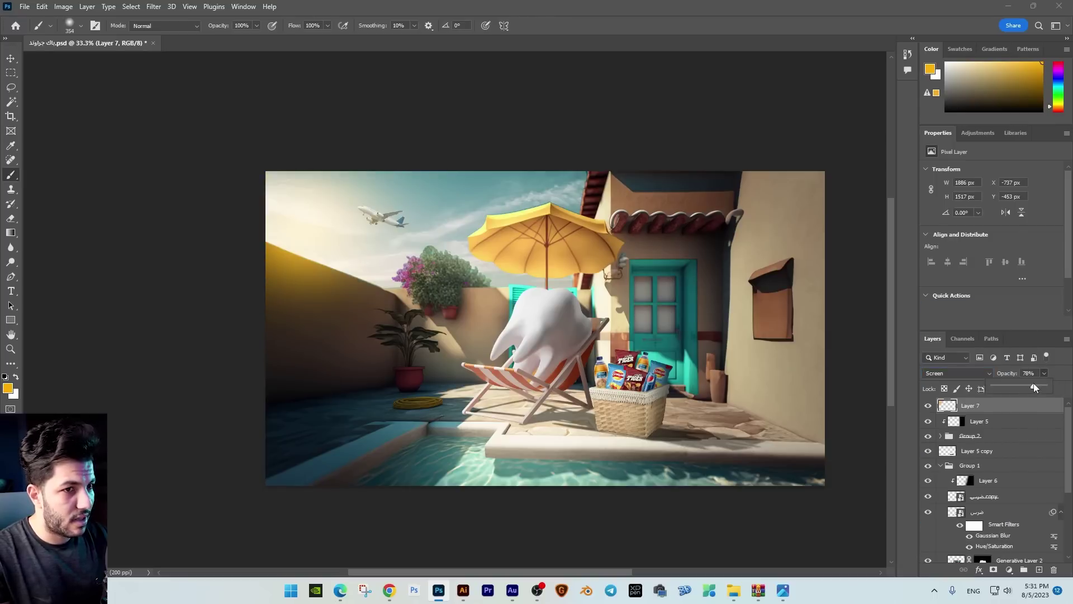
pyautogui.moveTo(1028, 384); pyautogui.dragTo(1024, 386)
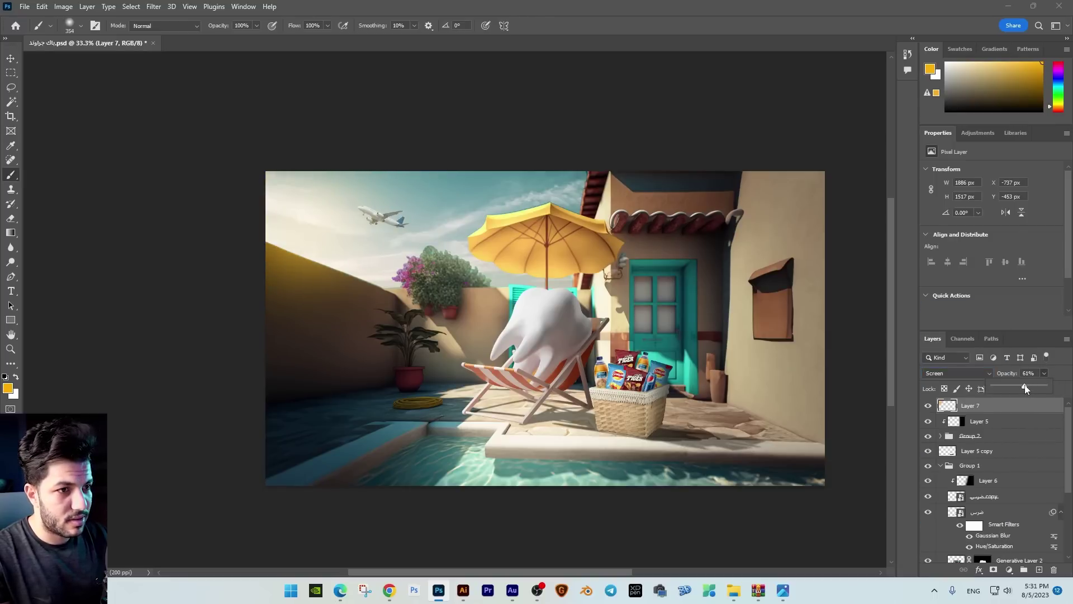
pyautogui.click(9, 59)
pyautogui.hotkey('ctrl', '+')
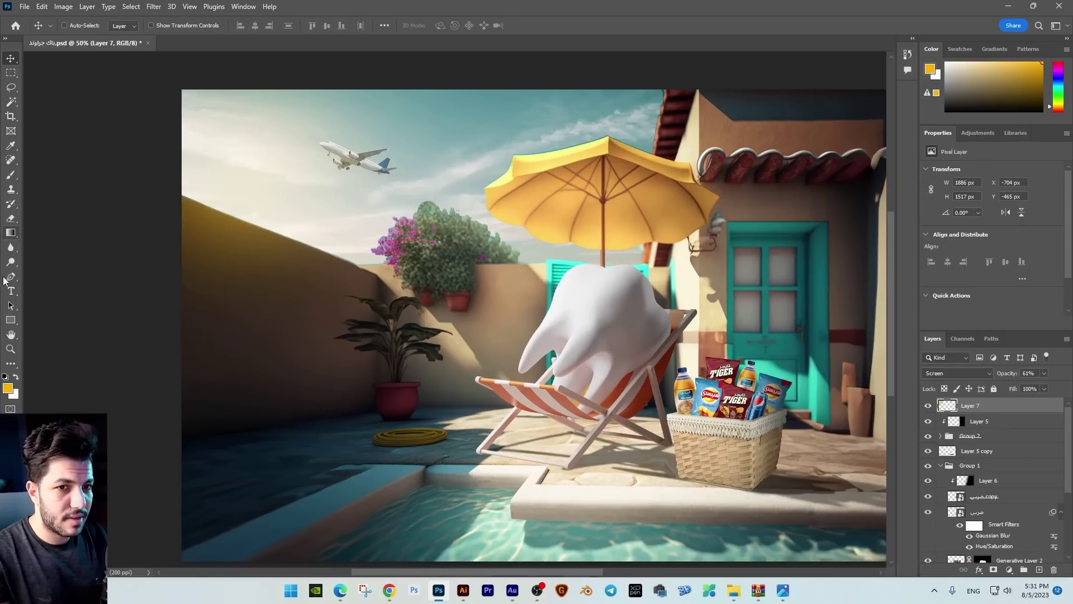
# Step: Add the yellow-orange Arabic text "متعها" in Hamdy V4 Bold, 36 pt, on the dark courtyard wall
pyautogui.click(11, 291)
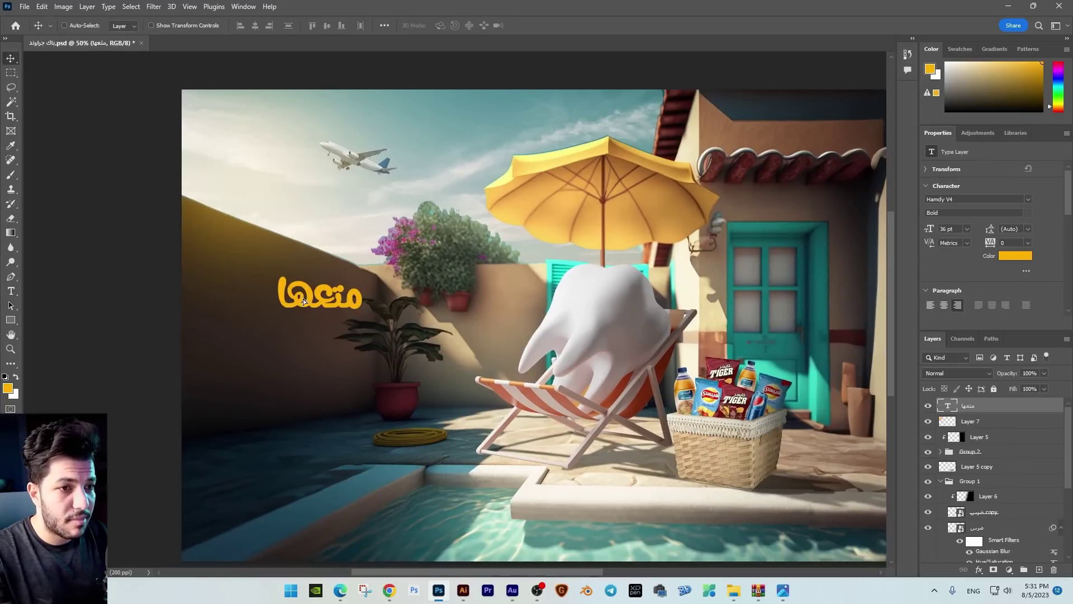
# Step: Enlarge the "متعها" text on the dark wall to 48.05 pt
pyautogui.hotkey('ctrl', 't')
pyautogui.moveTo(362, 276); pyautogui.dragTo(376, 266)
pyautogui.press('Return')
# Step: Duplicate "متعها" directly below, change the copy to "بمصيف", and fit it under the first word at 36.54 pt
pyautogui.moveTo(341, 303); pyautogui.dragTo(328, 358)
pyautogui.doubleClick(327, 341)
pyautogui.write('بمصيف')
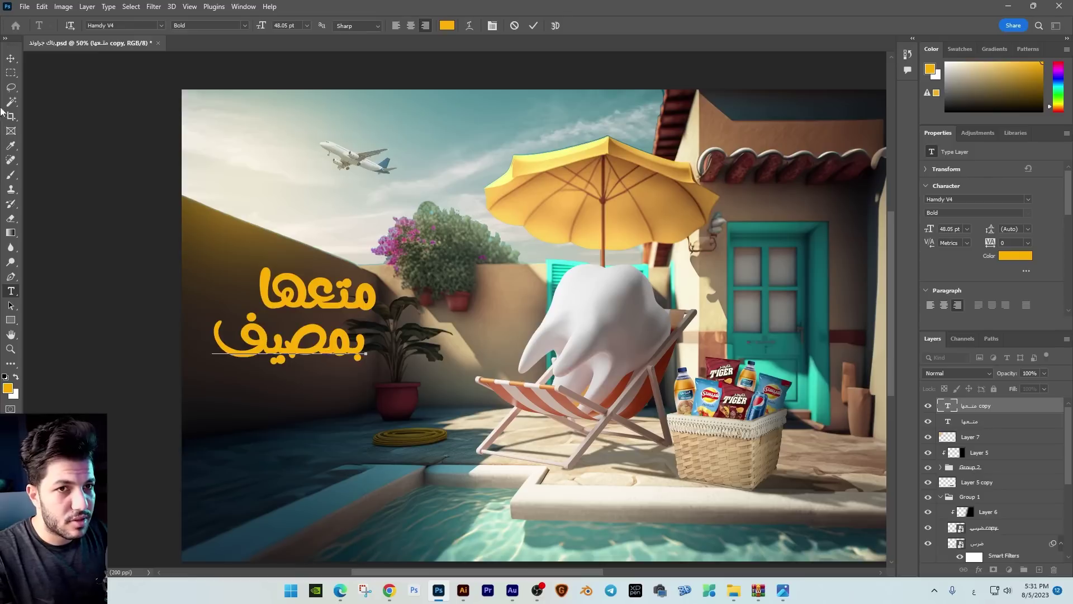
pyautogui.click(10, 58)
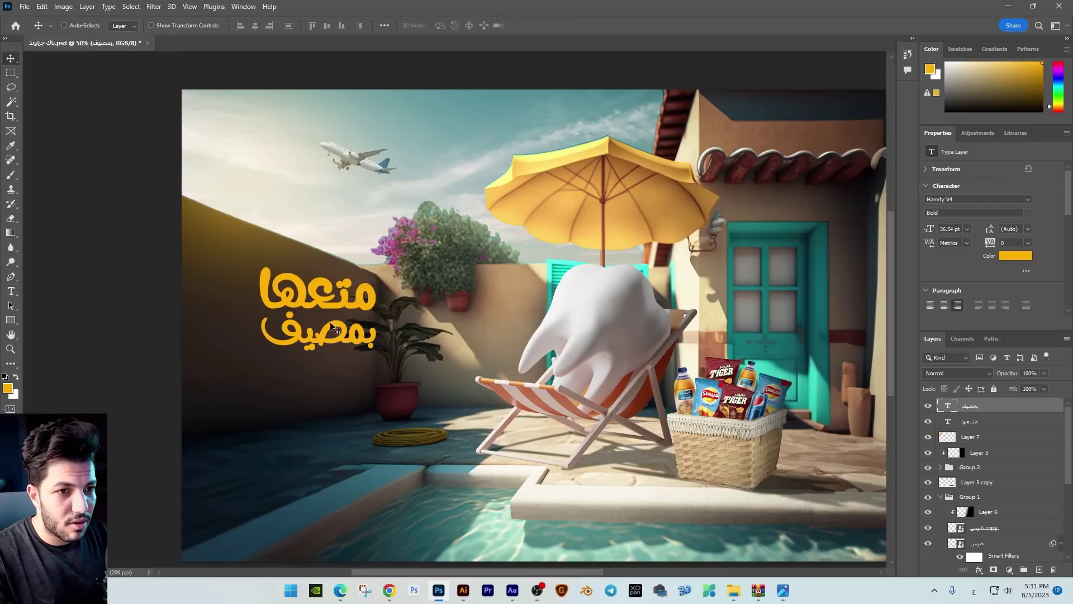
# Step: Duplicate "بمصيف" downward, replace the copy's text with "رايق", and place it as the third headline line
pyautogui.moveTo(355, 343); pyautogui.dragTo(355, 406)
pyautogui.press('t')
pyautogui.click(342, 390)
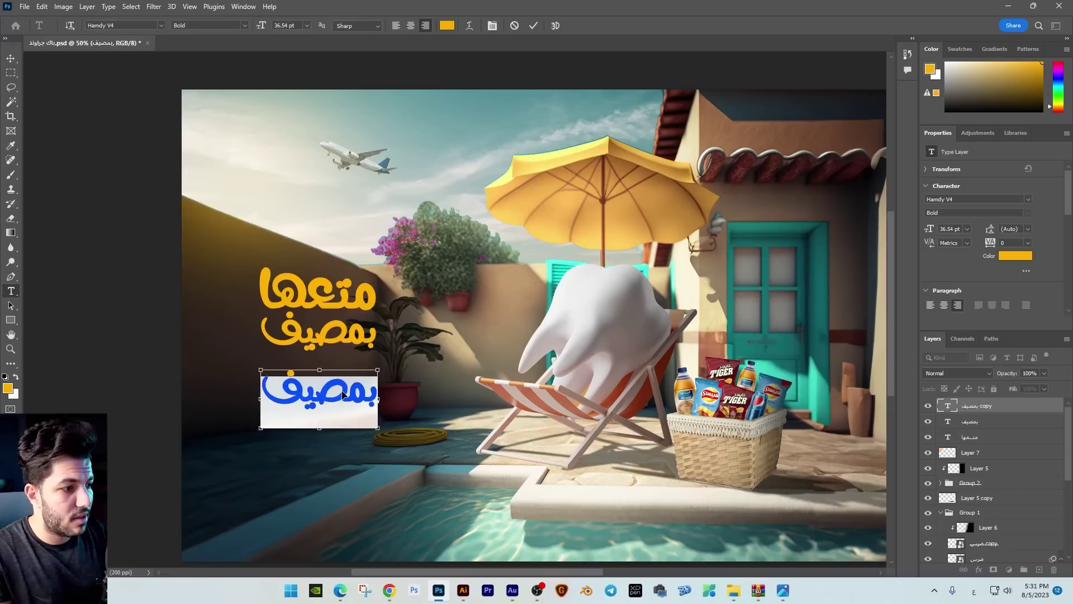
pyautogui.hotkey('ctrl', 'a')
pyautogui.write('رايق')
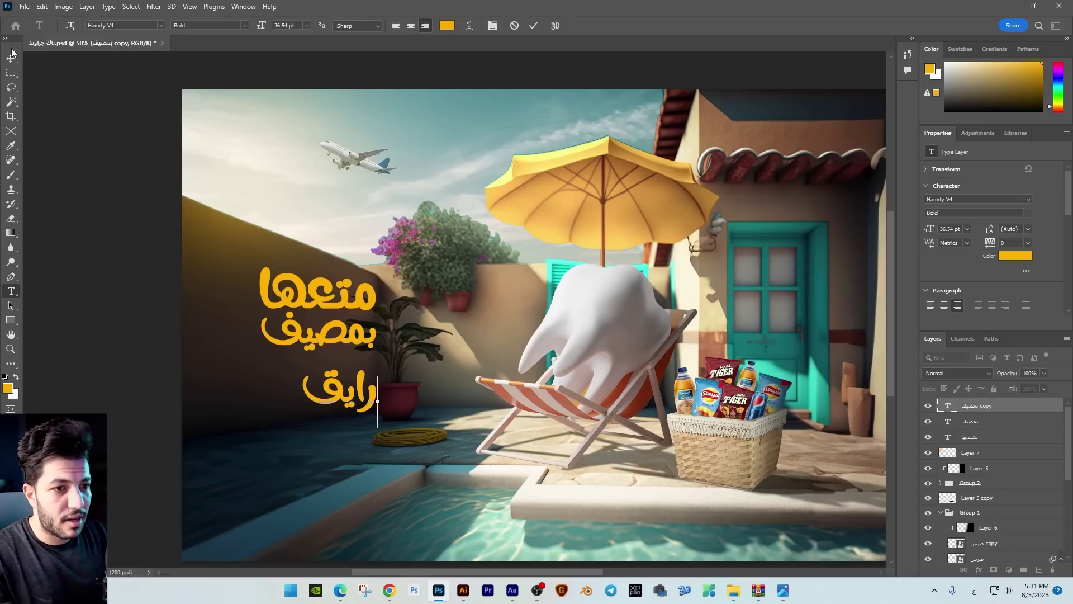
pyautogui.click(11, 58)
pyautogui.moveTo(349, 393); pyautogui.dragTo(332, 380)
# Step: Stretch "رايق" with kashida characters before its last letter so it spans the width of the headline
pyautogui.press('t')
pyautogui.click(328, 383)
pyautogui.write('ـ')
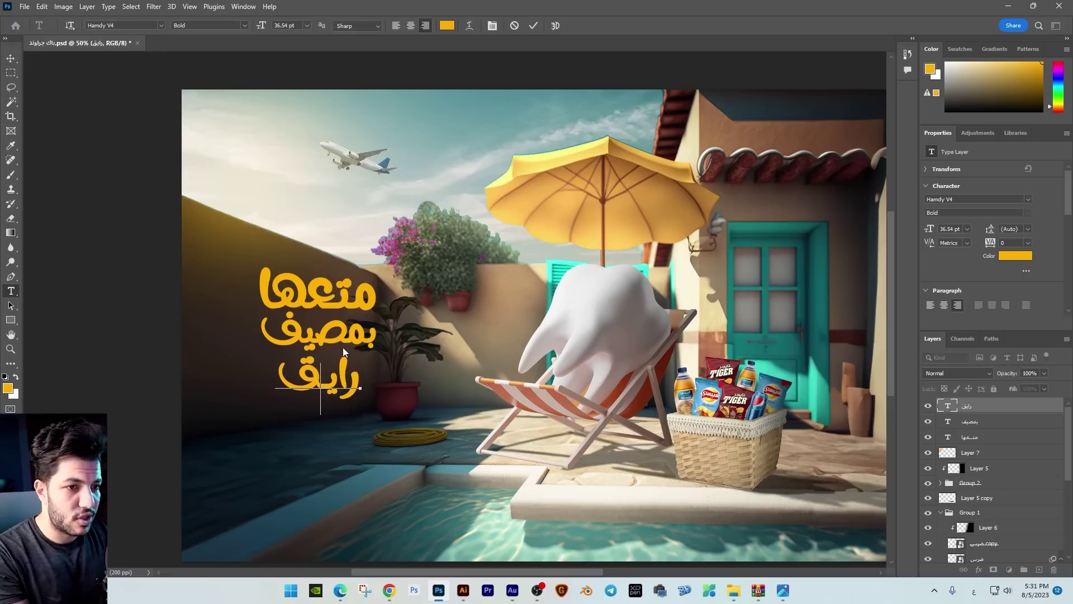
pyautogui.write('ـــــ')
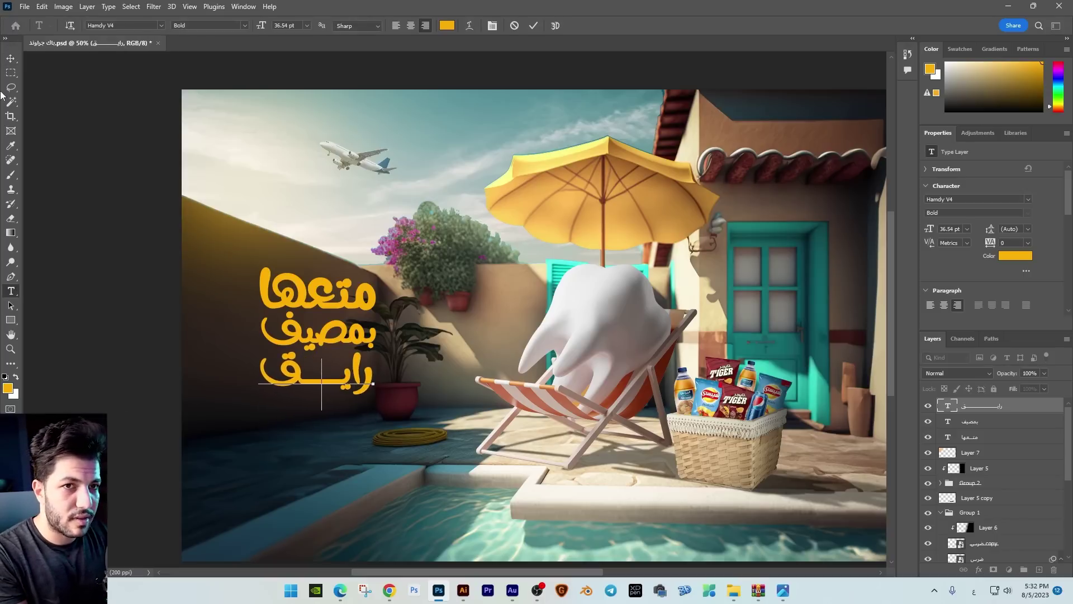
pyautogui.click(10, 59)
# Step: Align the stretched "رايق" line flush beneath "بمصيف" and tighten the spacing between the headline lines
pyautogui.moveTo(406, 400); pyautogui.dragTo(411, 399)
pyautogui.press('Up')
pyautogui.press('Up')
pyautogui.press('Up')
pyautogui.press('Up')
pyautogui.press('Left')
pyautogui.press('Left')
pyautogui.press('Left')
pyautogui.press('Left')
pyautogui.press('Up')
pyautogui.press('Up')
pyautogui.press('Up')
pyautogui.press('Up')
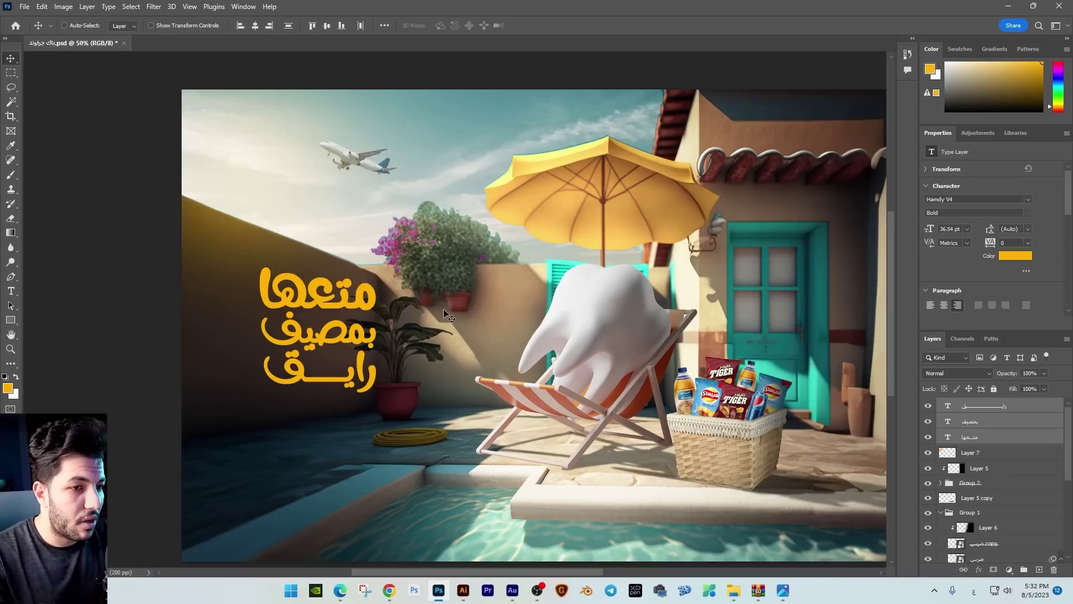
# Step: Enlarge the three headline lines together to 531 by 521 px on the wall and merge them into one layer
pyautogui.moveTo(380, 334); pyautogui.dragTo(410, 328)
pyautogui.moveTo(412, 259); pyautogui.dragTo(415, 258)
pyautogui.moveTo(417, 292); pyautogui.dragTo(393, 325)
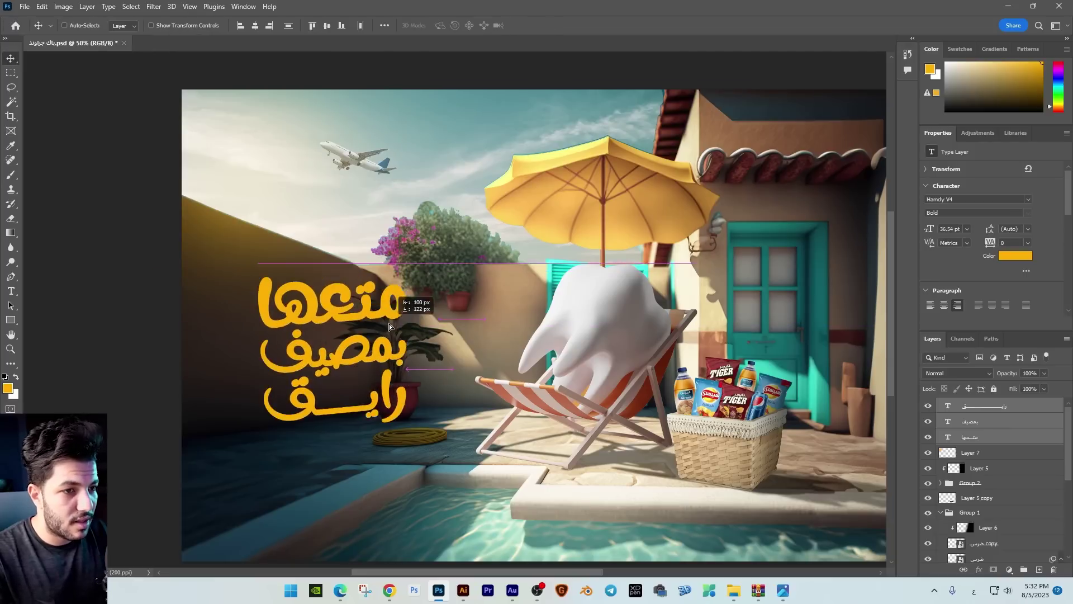
pyautogui.hotkey('ctrl', 'e')
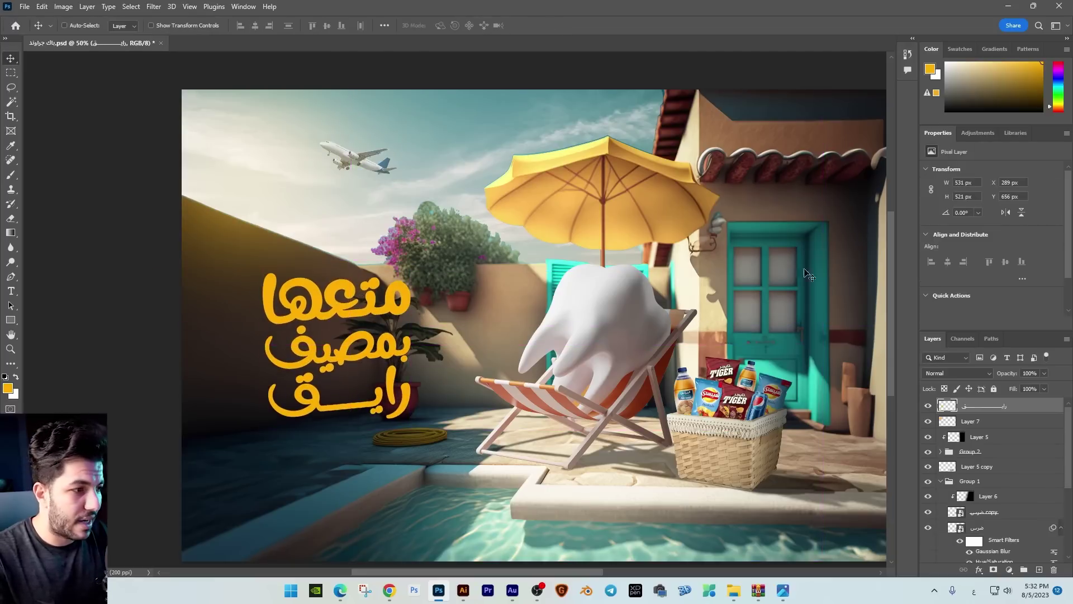
# Step: Turn the merged headline white with maximum Hue/Saturation lightness and move it to X 369 px, Y 626 px
pyautogui.hotkey('ctrl', 'u')
pyautogui.moveTo(505, 250); pyautogui.dragTo(900, 229)
pyautogui.press('Return')
pyautogui.press('v')
pyautogui.moveTo(446, 428); pyautogui.dragTo(467, 420)
# Step: Select all the letter dots in the headline with the Magic Wand and cut them to a new layer
pyautogui.hotkey('ctrl', '+')
pyautogui.hotkey('ctrl', '+')
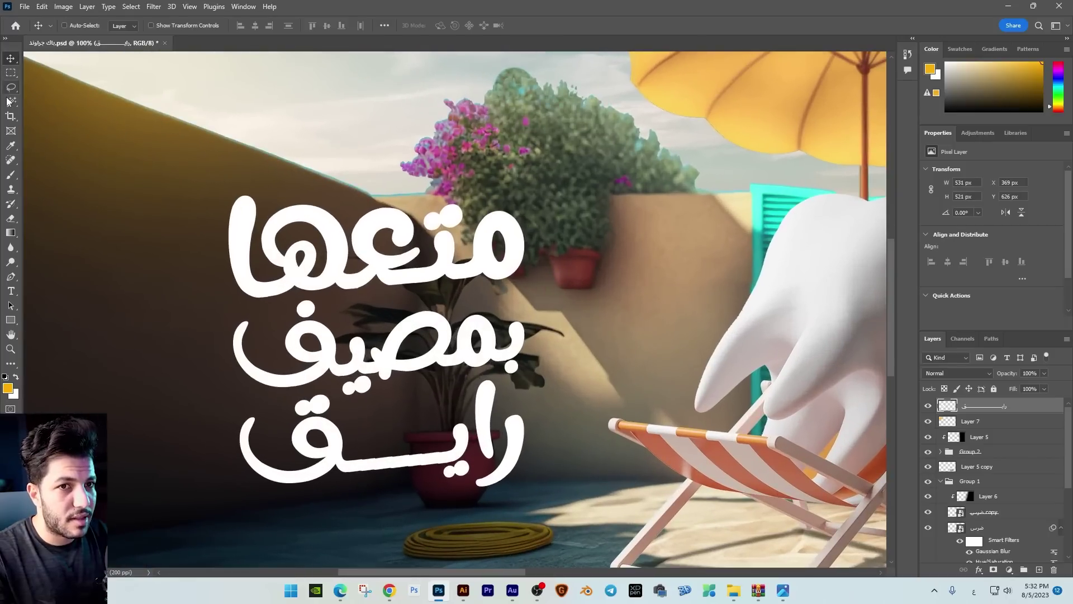
pyautogui.click(11, 102)
pyautogui.click(443, 218)
pyautogui.keyDown('shift'); pyautogui.click(305, 309); pyautogui.keyUp('shift')
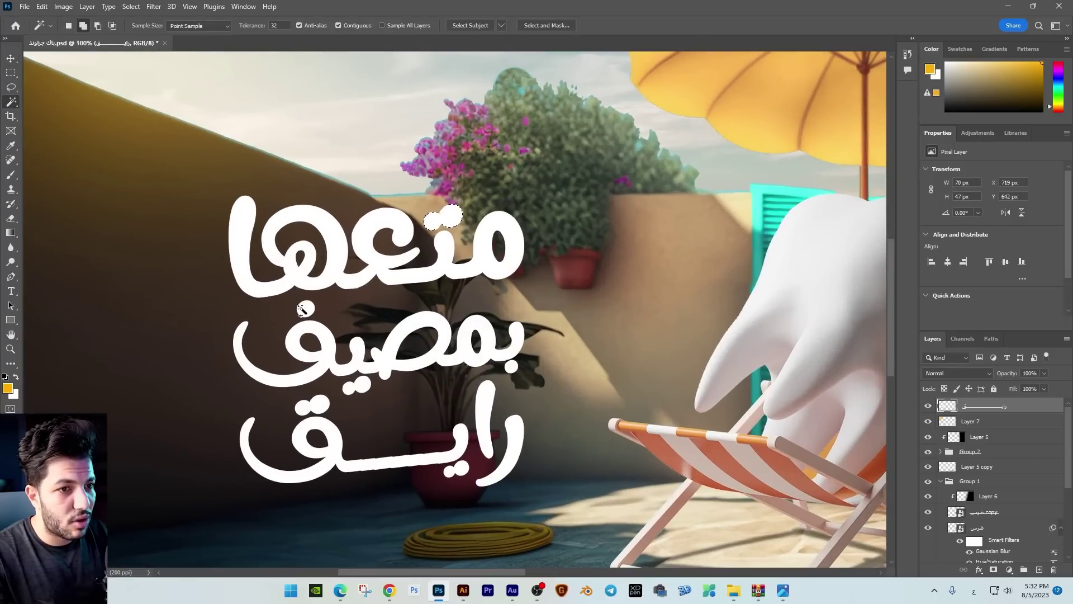
pyautogui.keyDown('shift'); pyautogui.click(356, 385); pyautogui.keyUp('shift')
pyautogui.keyDown('shift'); pyautogui.click(512, 367); pyautogui.keyUp('shift')
pyautogui.keyDown('shift'); pyautogui.click(456, 471); pyautogui.keyUp('shift')
pyautogui.keyDown('shift'); pyautogui.click(311, 404); pyautogui.keyUp('shift')
pyautogui.click(10, 73)
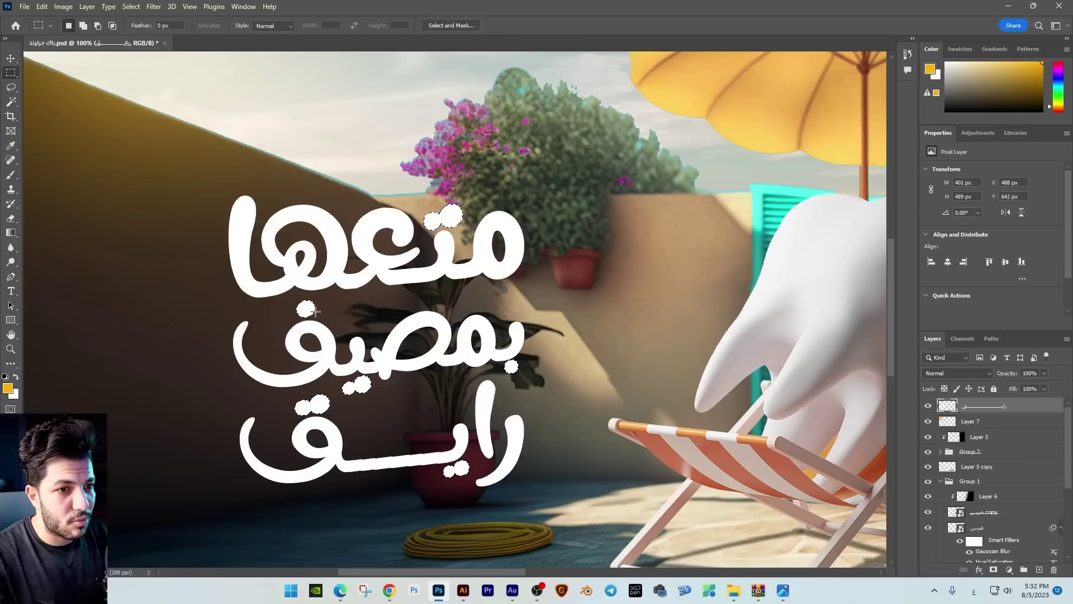
pyautogui.rightClick(312, 315)
pyautogui.click(344, 386)
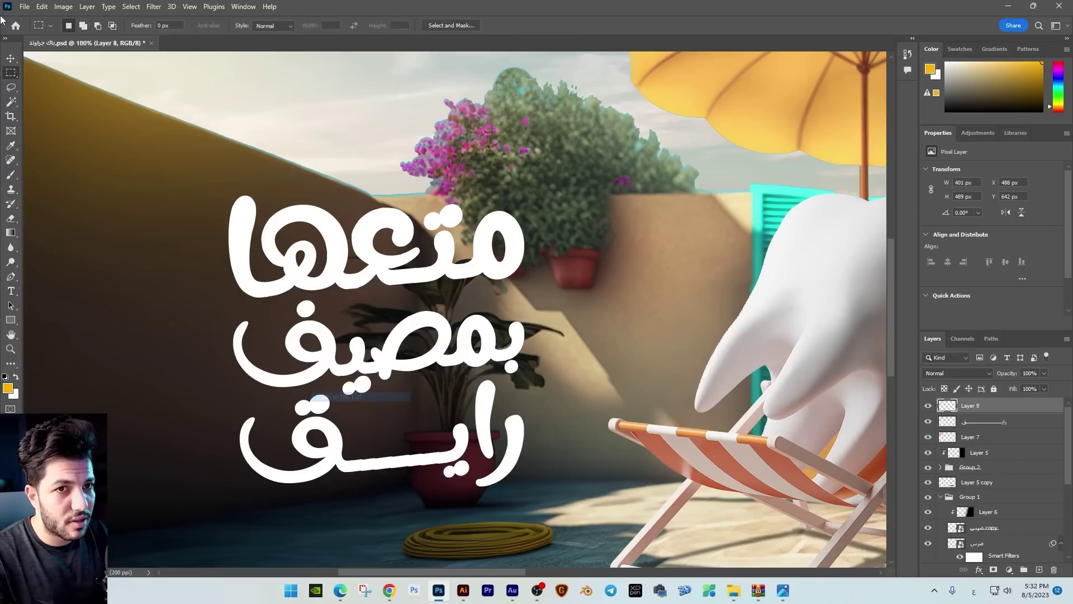
pyautogui.press('v')
pyautogui.moveTo(633, 335); pyautogui.dragTo(660, 260)
pyautogui.hotkey('ctrl', 'z')
# Step: Add a yellow Color Overlay at 100% opacity to the dots layer
pyautogui.rightClick(990, 407)
pyautogui.click(949, 138)
pyautogui.click(349, 252)
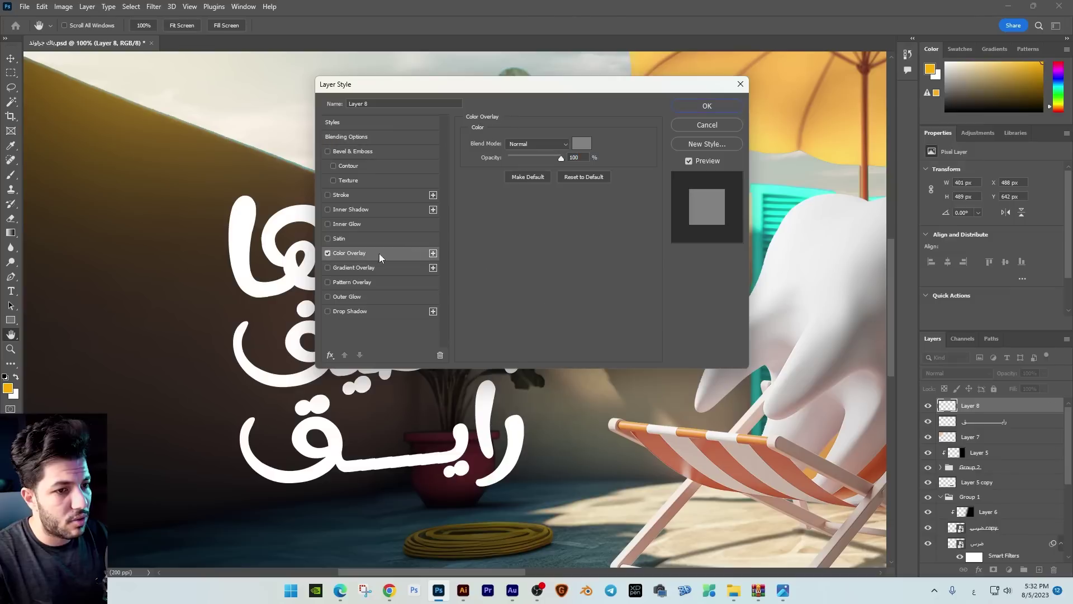
pyautogui.click(584, 145)
pyautogui.hotkey('ctrl', 'v')
pyautogui.press('Return')
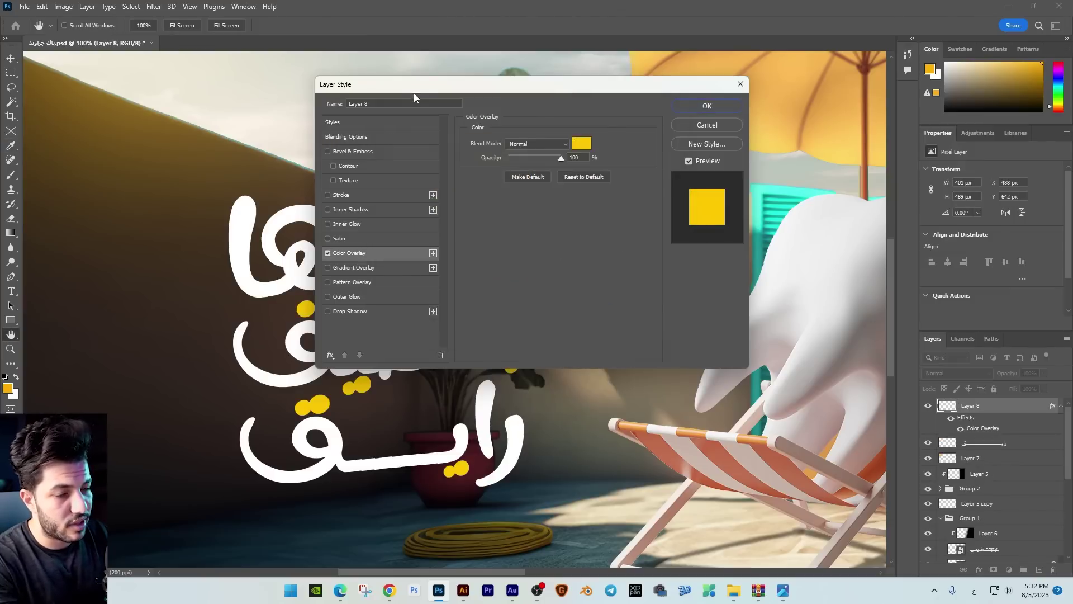
# Step: Add a smooth Inner Bevel of 7 px with an orange Multiply shadow to the dots layer
pyautogui.moveTo(413, 84); pyautogui.dragTo(654, 110)
pyautogui.click(593, 177)
pyautogui.click(828, 343)
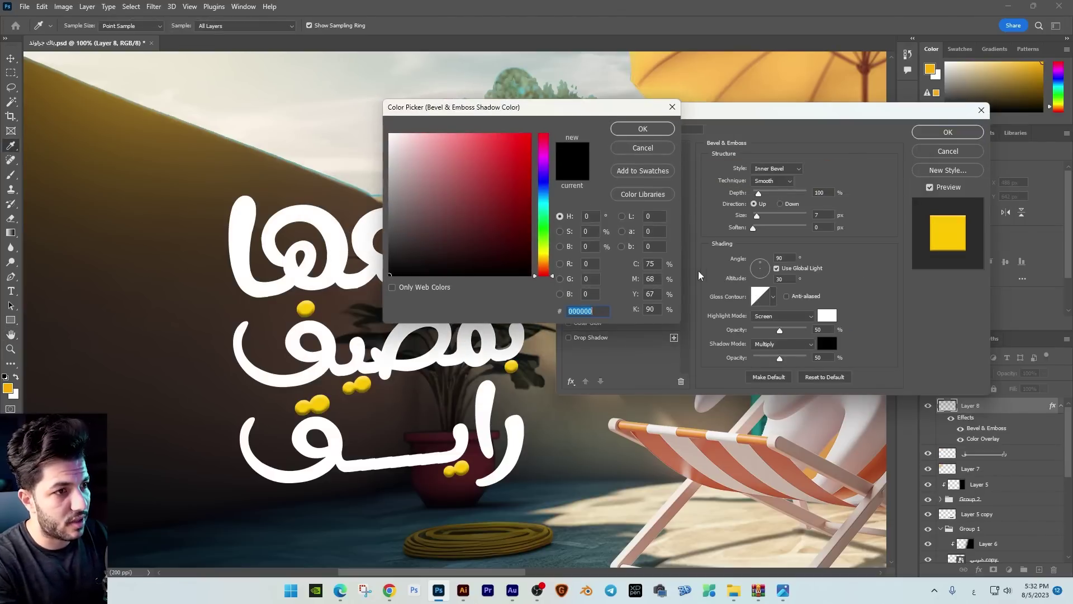
pyautogui.hotkey('ctrl', 'v')
pyautogui.press('Return')
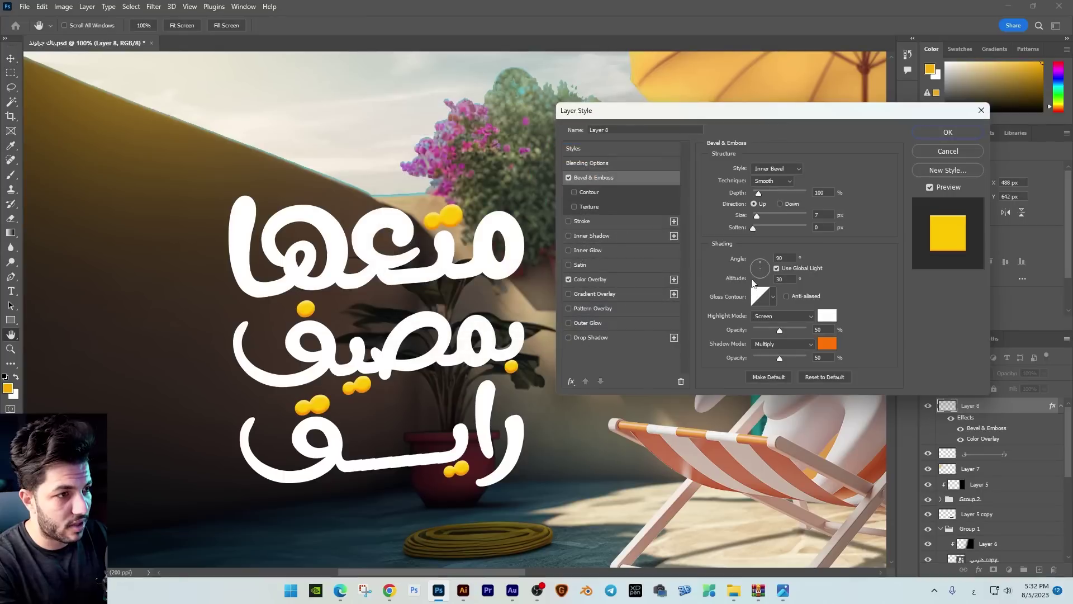
pyautogui.press('Return')
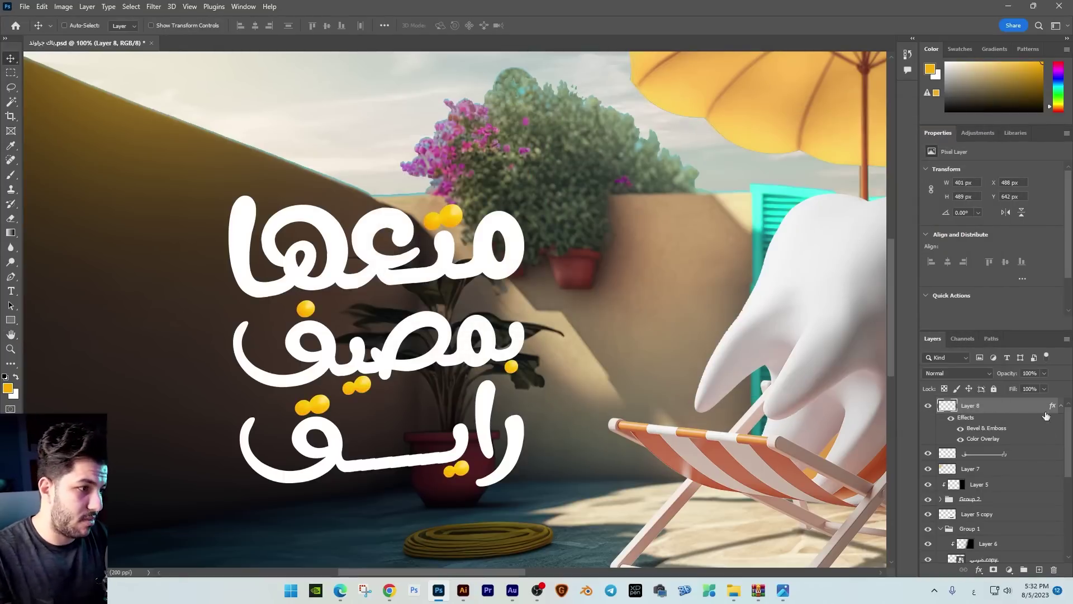
# Step: Merge the yellow dots layer with the white headline layer
pyautogui.keyDown('ctrl'); pyautogui.click(1017, 456); pyautogui.keyUp('ctrl')
pyautogui.hotkey('ctrl', 'e')
pyautogui.moveTo(371, 247)
pyautogui.mouseDown()
pyautogui.moveTo(384, 235)
pyautogui.moveTo(368, 240)
pyautogui.mouseUp()
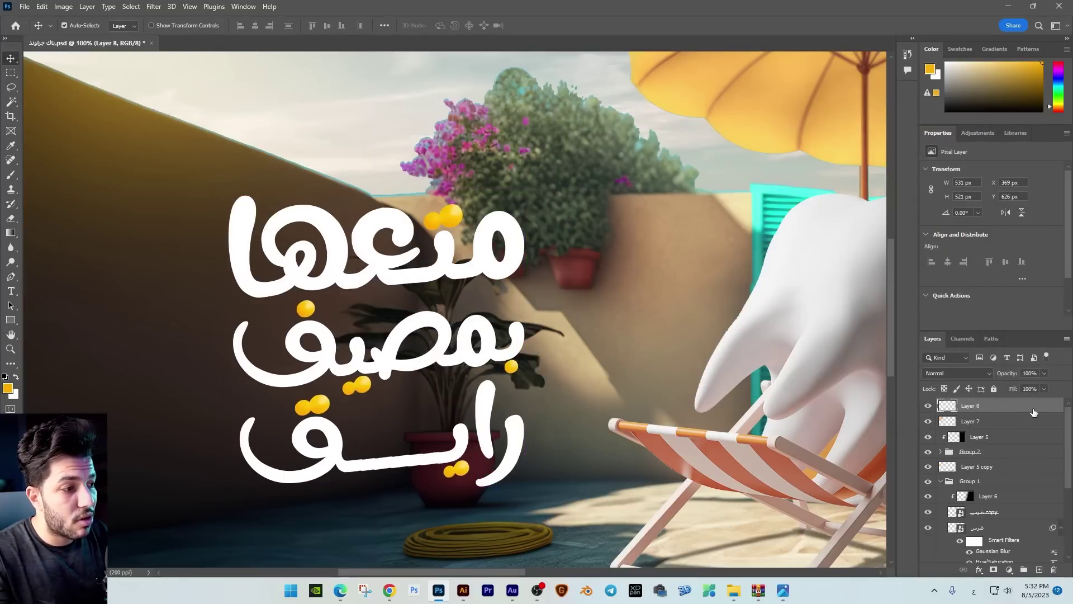
# Step: Duplicate the merged headline and darken the lower copy to a lightness of about -38 with Hue/Saturation
pyautogui.hotkey('ctrl', 'j')
pyautogui.click(1001, 427)
pyautogui.hotkey('ctrl', 'u')
pyautogui.moveTo(503, 250); pyautogui.dragTo(487, 249)
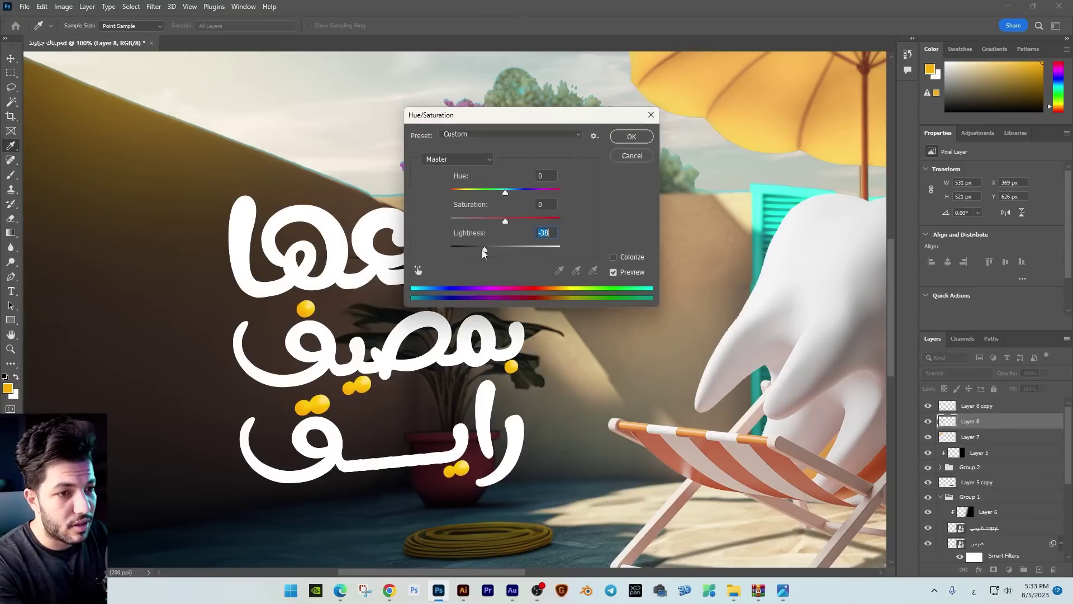
pyautogui.press('Return')
# Step: Offset the darkened copy down and left to X 366 px, Y 632 px, and darken it further with Hue/Saturation
pyautogui.press('Down')
pyautogui.press('Left')
pyautogui.press('Down')
pyautogui.press('Left')
pyautogui.hotkey('ctrl', '-')
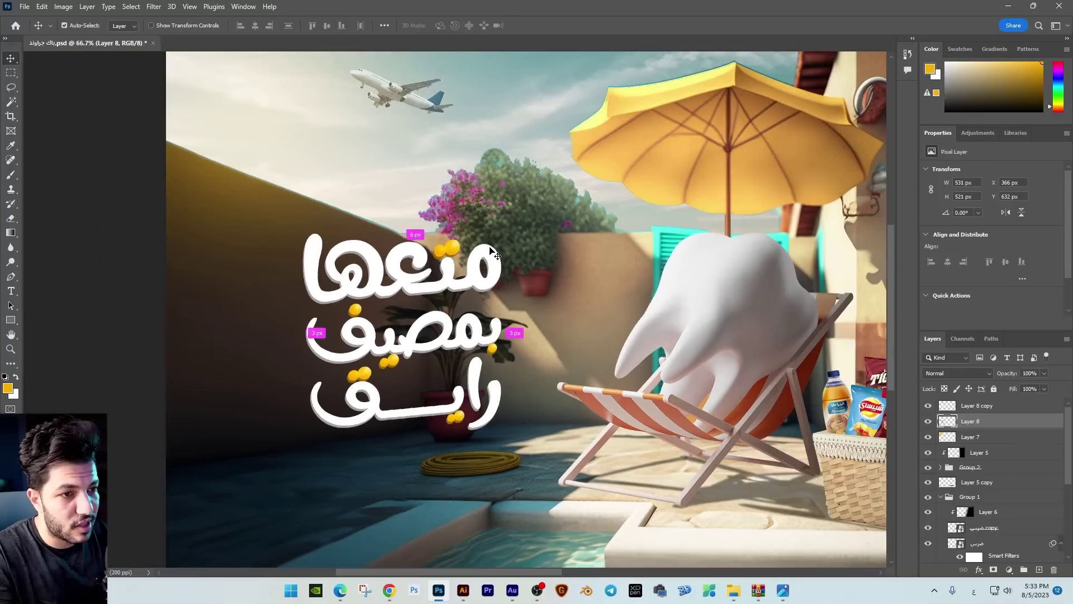
pyautogui.hotkey('ctrl', 'u')
pyautogui.moveTo(498, 247)
pyautogui.mouseDown()
pyautogui.moveTo(473, 247)
pyautogui.moveTo(483, 250)
pyautogui.mouseUp()
pyautogui.press('Return')
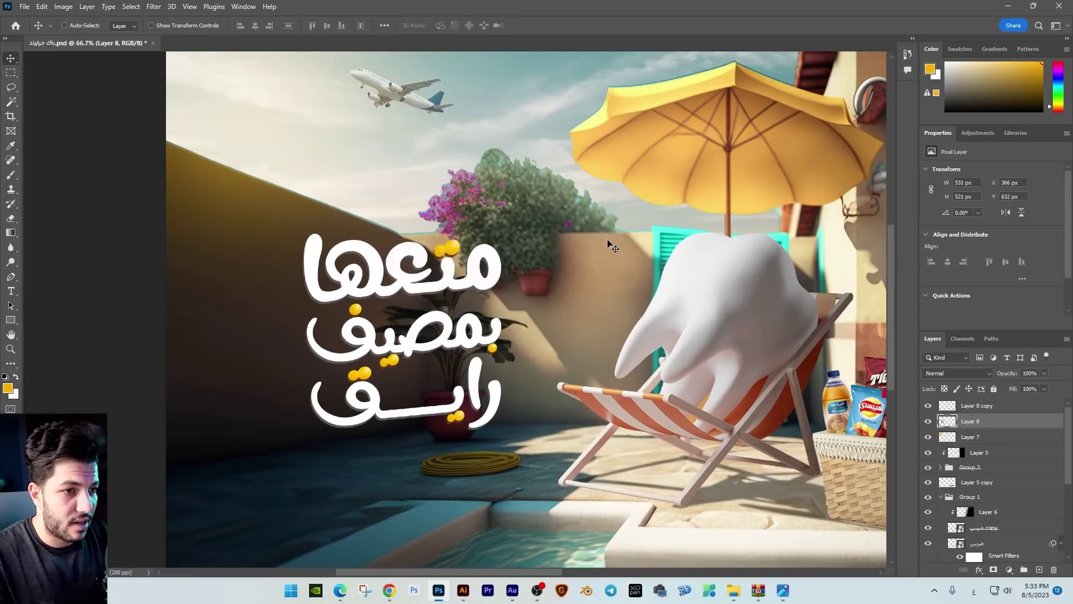
# Step: Set the Pen tool to Shape mode with no fill and a white 4 px stroke
pyautogui.hotkey('ctrl', '+')
pyautogui.press('p')
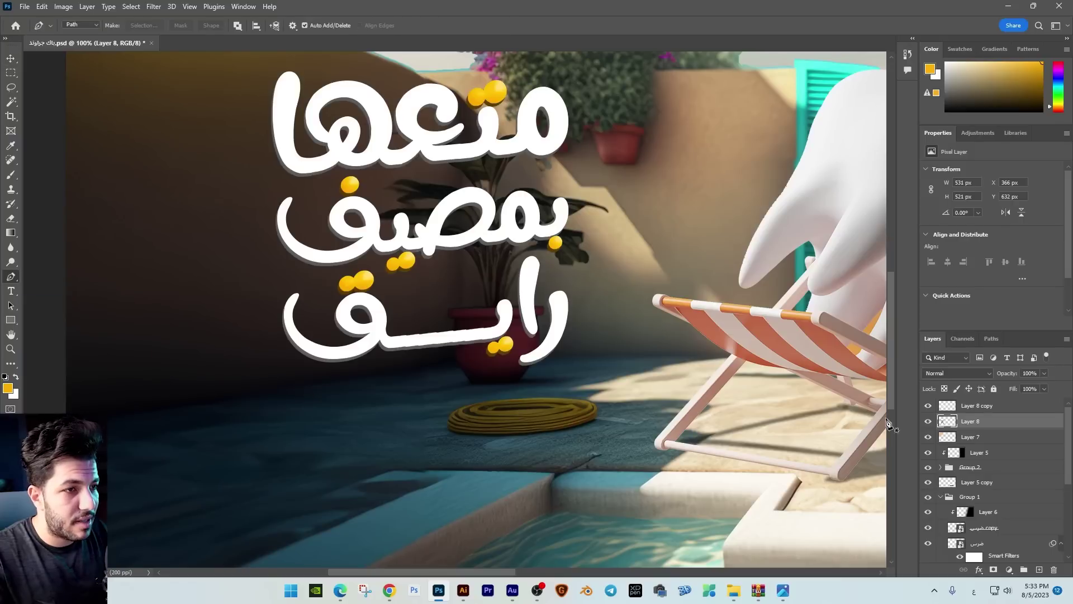
pyautogui.click(85, 24)
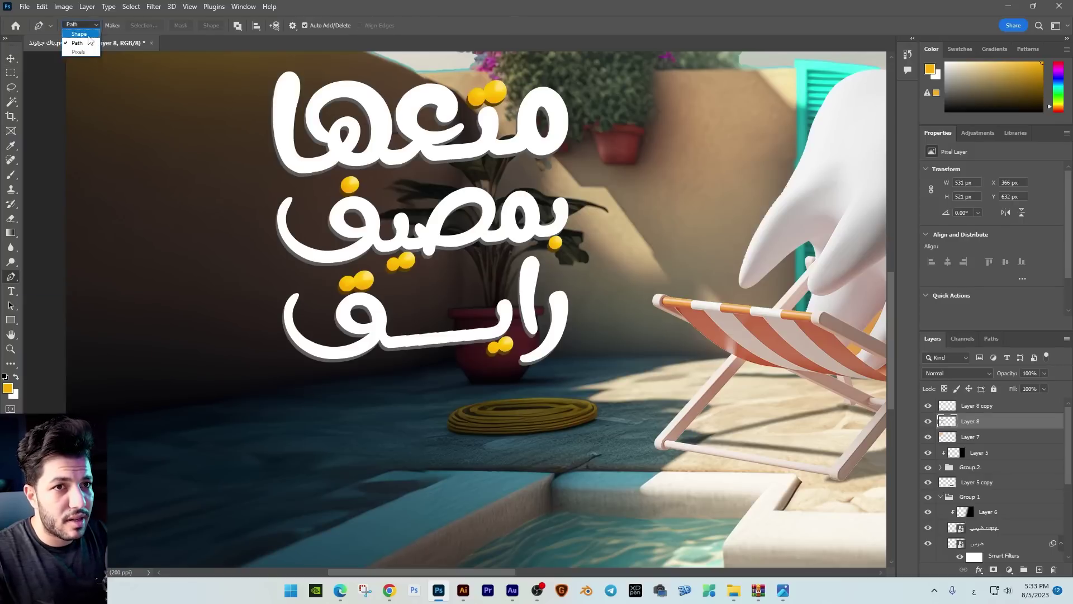
pyautogui.click(88, 35)
pyautogui.click(125, 26)
pyautogui.click(60, 49)
pyautogui.click(165, 25)
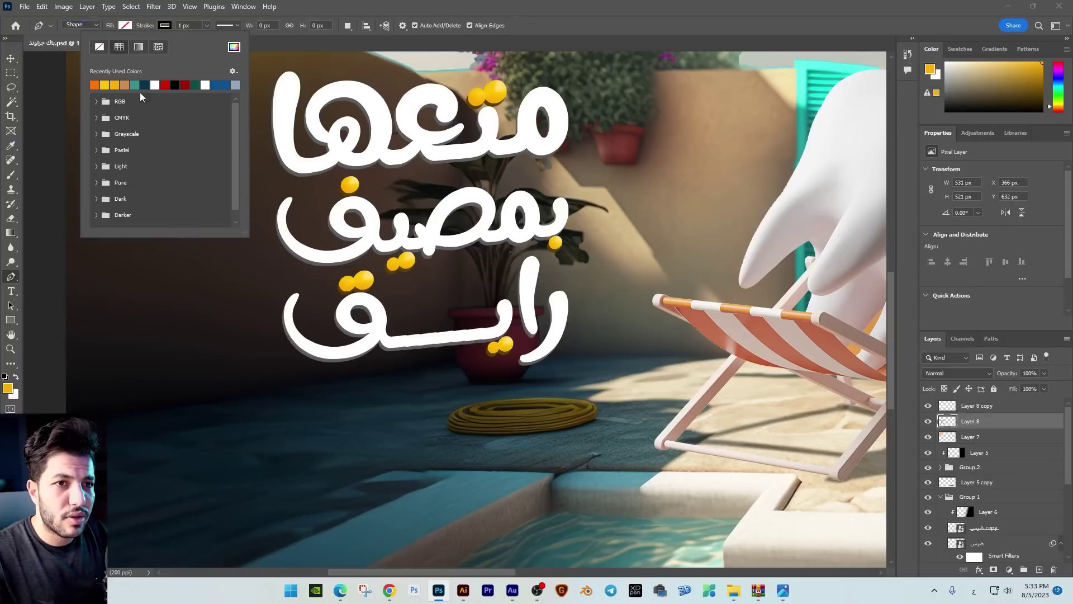
pyautogui.click(156, 84)
pyautogui.click(183, 25)
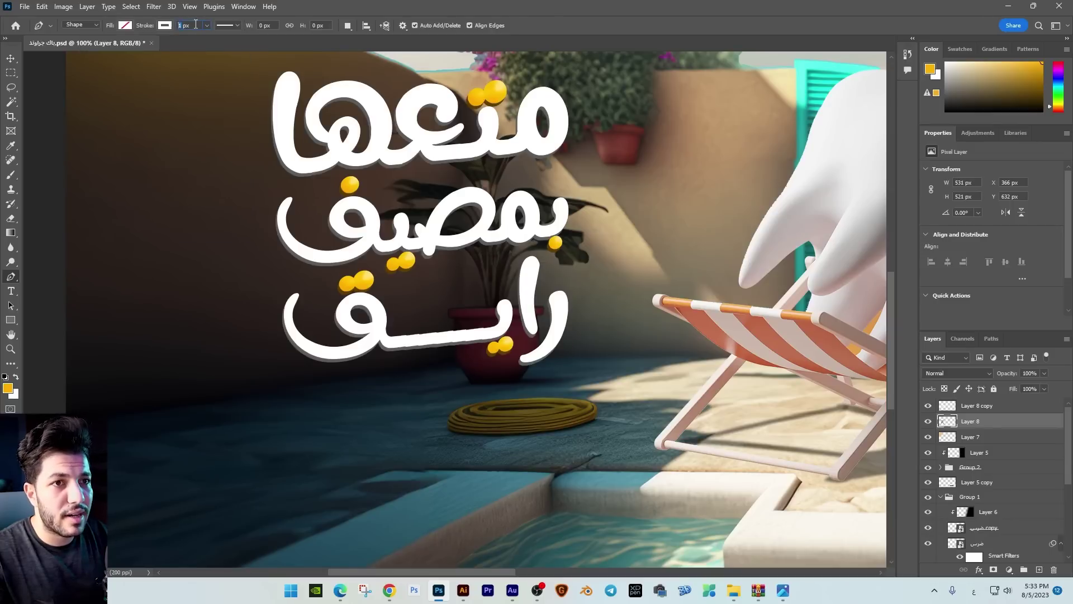
pyautogui.write('4')
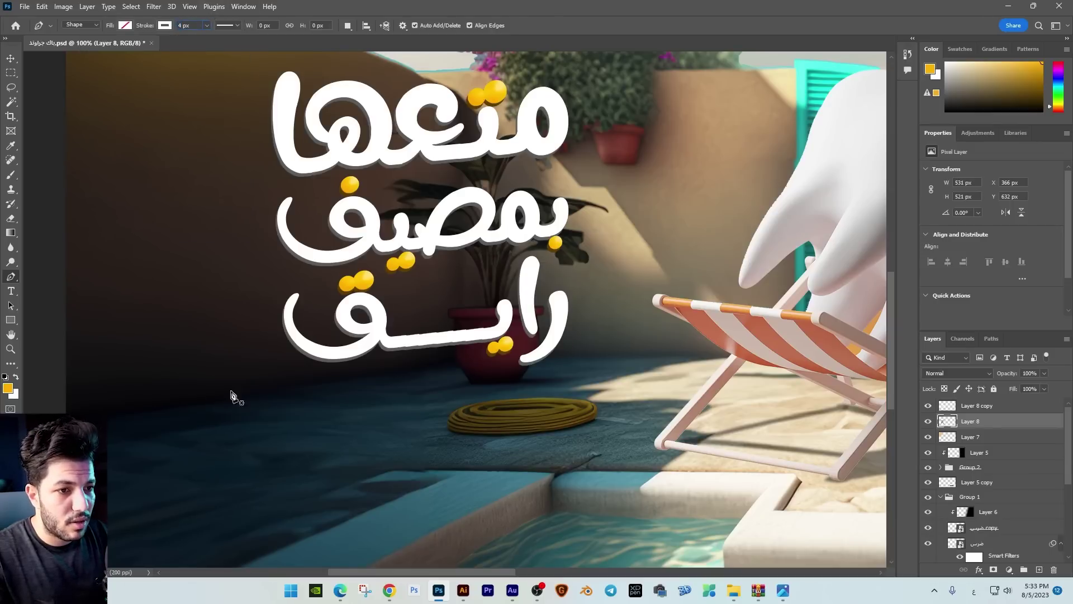
# Step: Draw a curved ribbon outline with notched ends, about 579 by 181 px, below the headline
pyautogui.click(306, 410)
pyautogui.moveTo(589, 370); pyautogui.dragTo(772, 390)
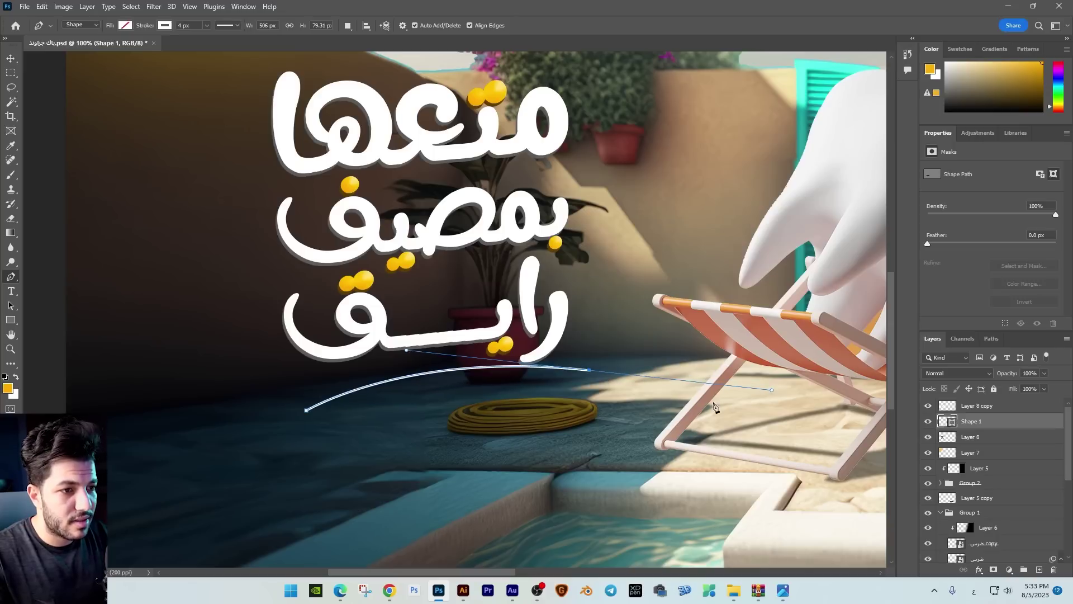
pyautogui.click(590, 371)
pyautogui.click(564, 402)
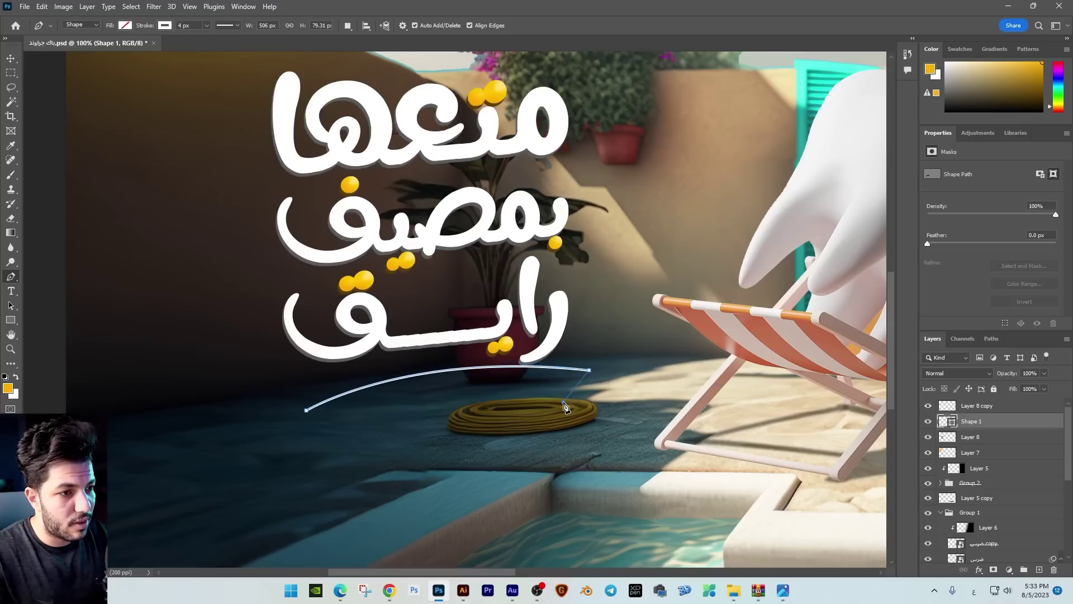
pyautogui.click(602, 421)
pyautogui.moveTo(304, 472); pyautogui.dragTo(412, 403)
pyautogui.click(327, 442)
pyautogui.click(306, 411)
pyautogui.moveTo(307, 412); pyautogui.dragTo(279, 417)
pyautogui.moveTo(326, 442); pyautogui.dragTo(327, 432)
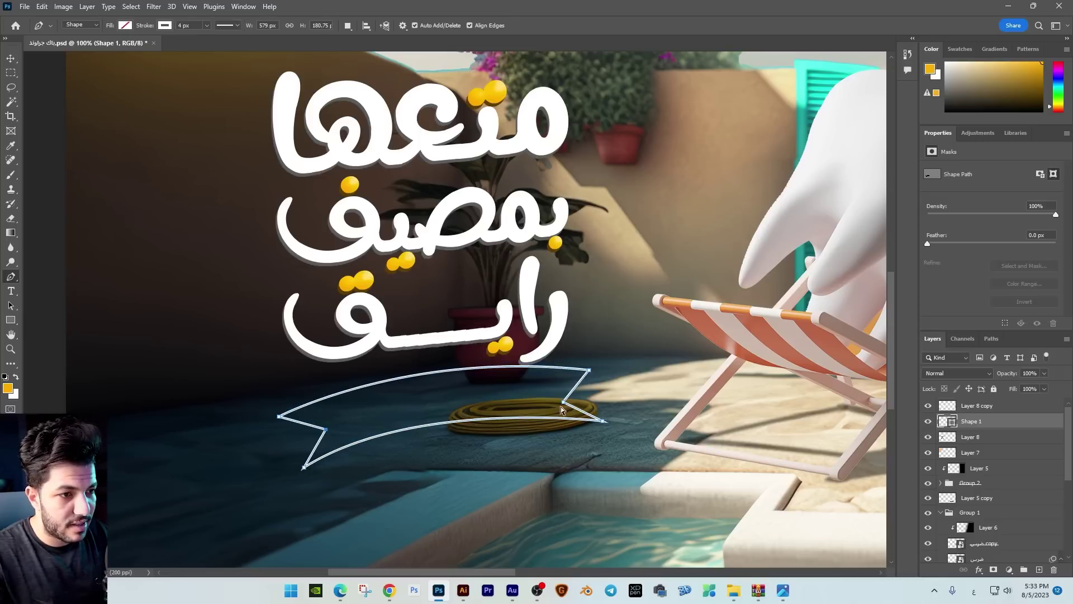
pyautogui.moveTo(564, 403); pyautogui.dragTo(508, 425)
# Step: Scale the ribbon outline down and position it directly beneath the last headline line
pyautogui.click(11, 58)
pyautogui.scroll(1, 520, 447)
pyautogui.hotkey('ctrl', 't')
pyautogui.moveTo(635, 519); pyautogui.dragTo(574, 500)
pyautogui.press('Return')
pyautogui.moveTo(509, 454); pyautogui.dragTo(500, 430)
pyautogui.moveTo(518, 439); pyautogui.dragTo(535, 440)
# Step: Add the text "بدون ألم" in DG Shamael Black, scaled to 18.03 pt and tilted to fit inside the ribbon
pyautogui.press('t')
pyautogui.moveTo(434, 232); pyautogui.dragTo(667, 334)
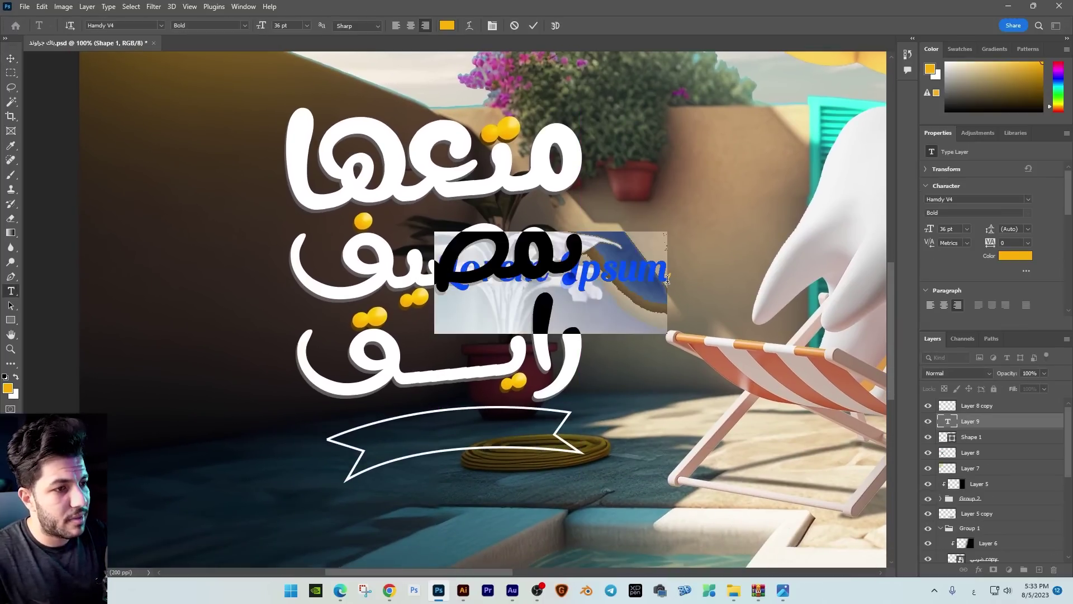
pyautogui.write('بدون ألم')
pyautogui.hotkey('ctrl', 'a')
pyautogui.click(162, 26)
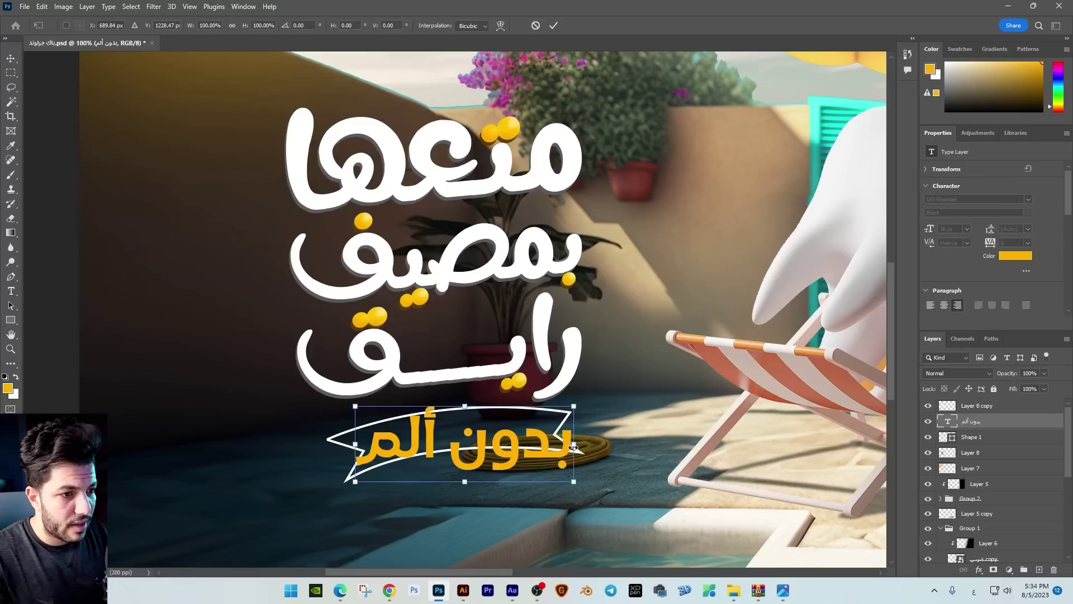
pyautogui.moveTo(575, 447); pyautogui.dragTo(514, 435)
pyautogui.press('Return')
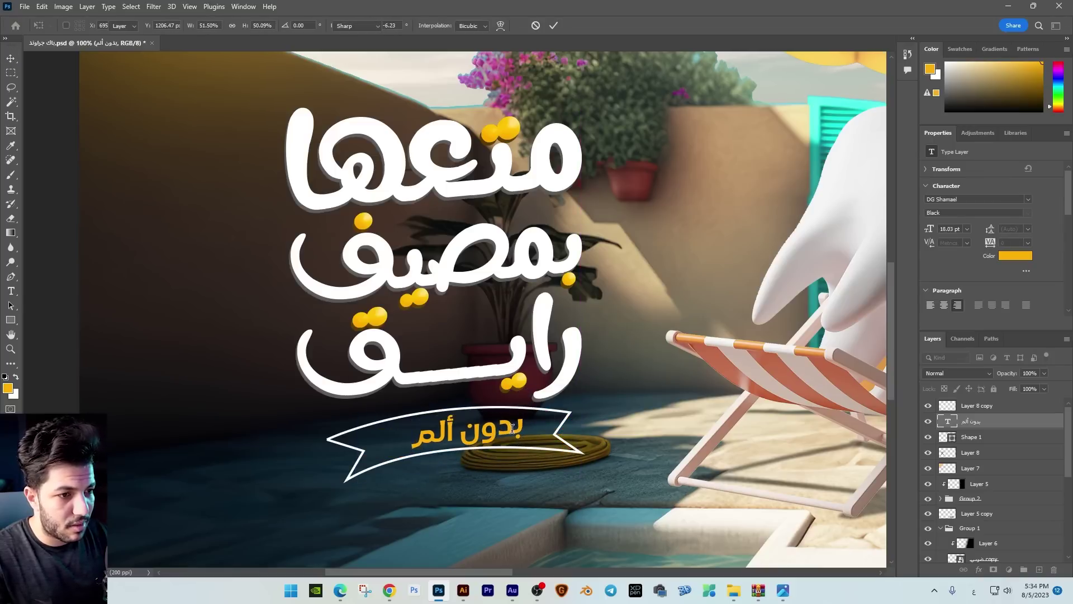
# Step: Stretch both words of "بدون ألم" with kashida characters and recentre the text inside the ribbon
pyautogui.click(504, 426)
pyautogui.write('ــ')
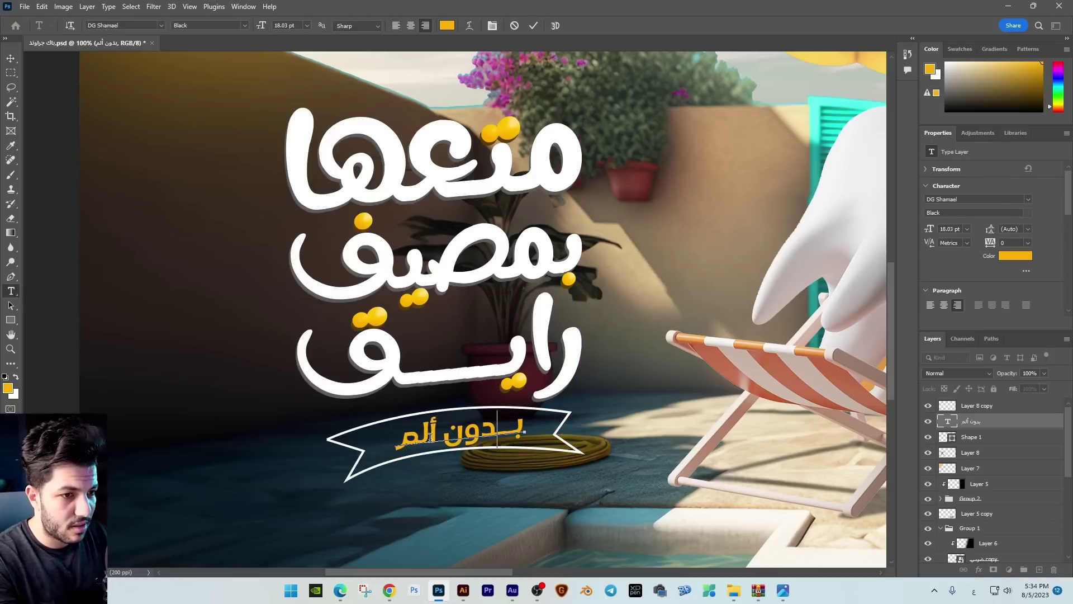
pyautogui.write('ـــ')
pyautogui.hotkey('ctrl', 'Return')
pyautogui.press('v')
pyautogui.moveTo(493, 420); pyautogui.dragTo(499, 417)
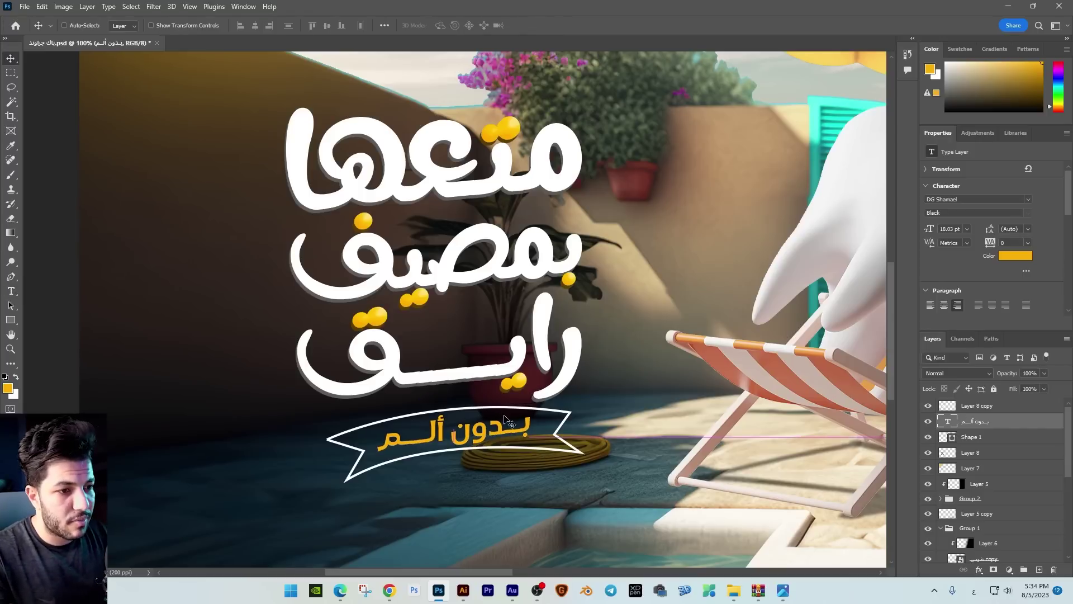
# Step: Warp the text "بدون ألم" with the Arch style at a +14% horizontal bend to follow the ribbon's curve
pyautogui.doubleClick(495, 429)
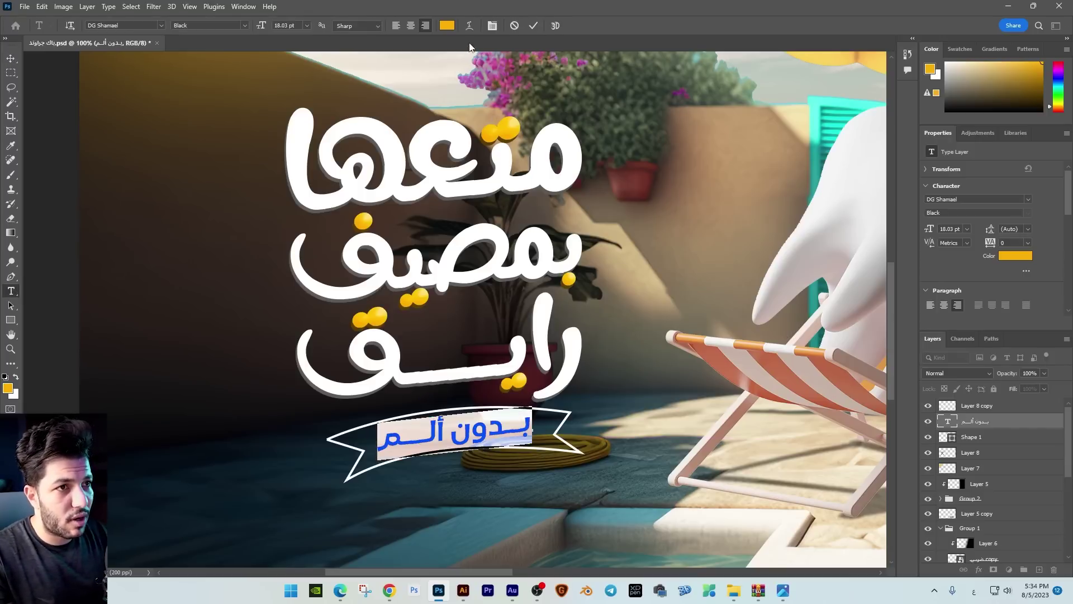
pyautogui.click(469, 26)
pyautogui.click(663, 140)
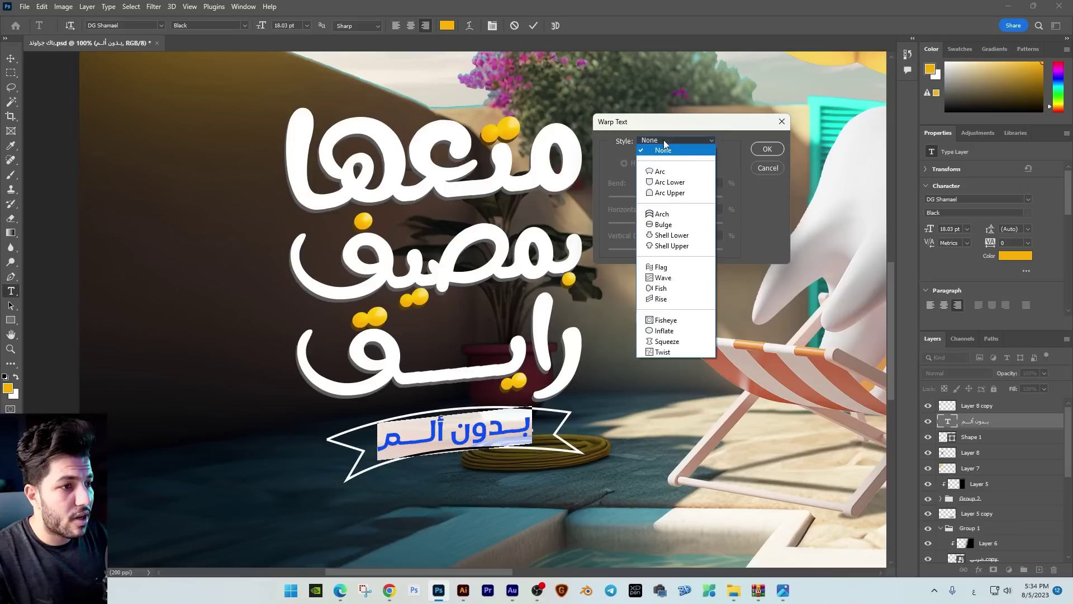
pyautogui.click(671, 214)
pyautogui.moveTo(691, 199); pyautogui.dragTo(673, 200)
pyautogui.moveTo(665, 251); pyautogui.dragTo(664, 253)
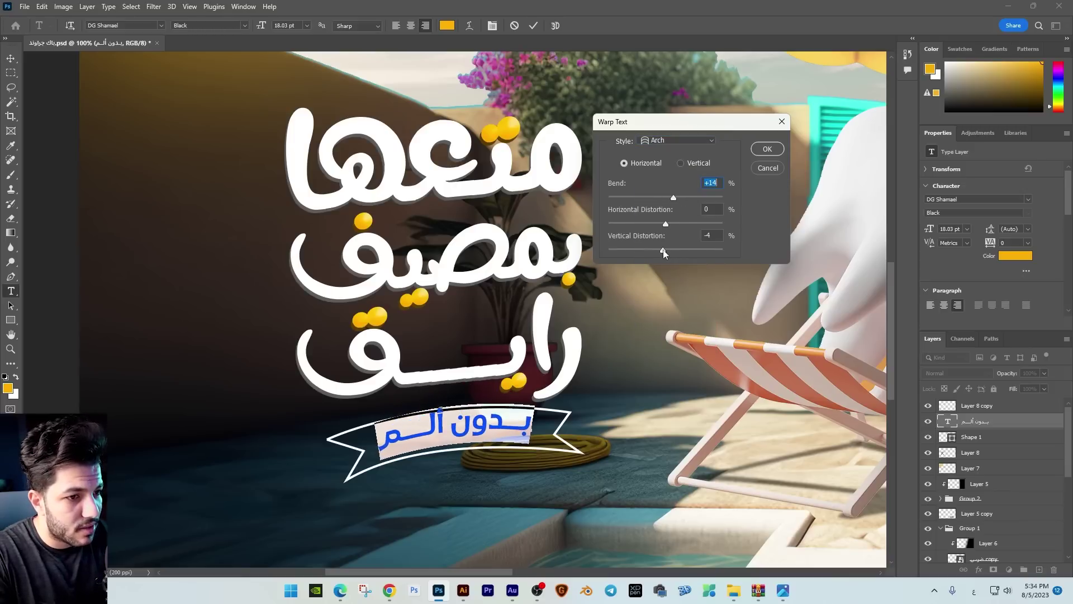
pyautogui.press('Return')
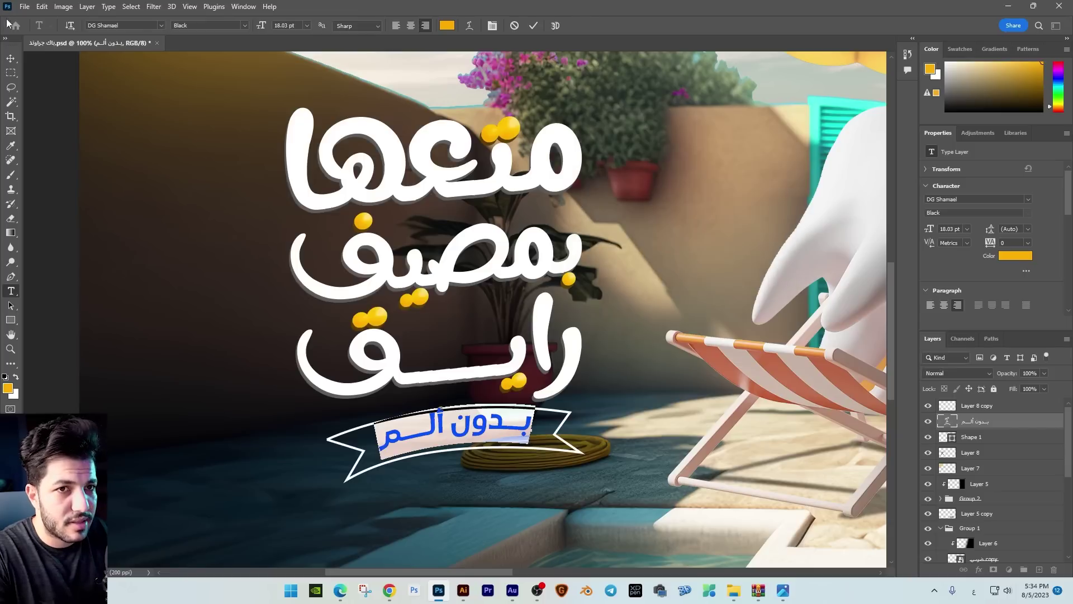
pyautogui.click(10, 58)
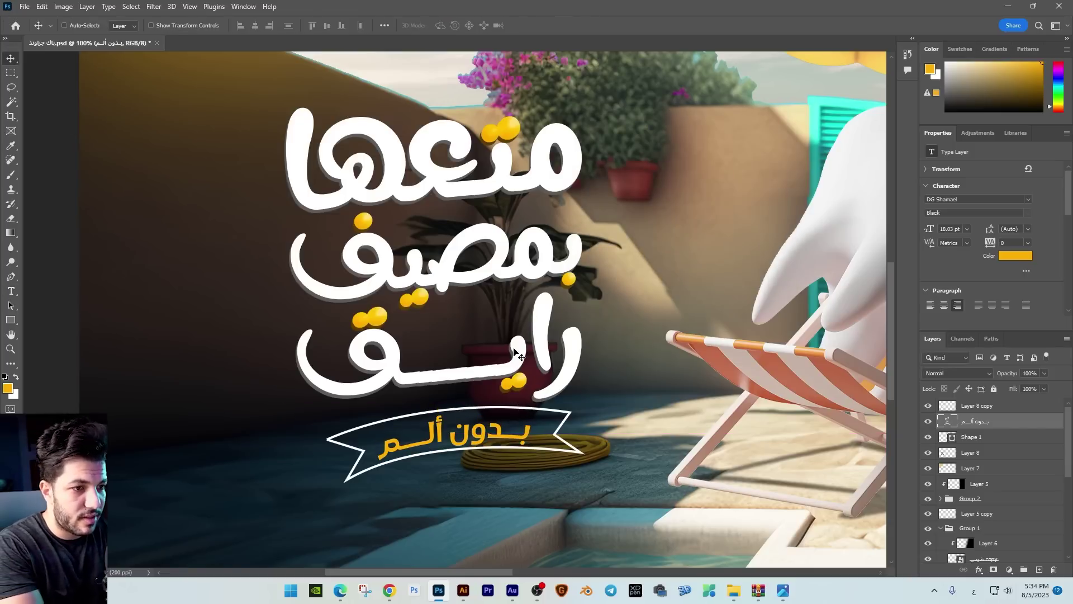
# Step: Examine the full composition, including the ribbon text and a close view of the snacks in the basket
pyautogui.hotkey('ctrl', '-')
pyautogui.hotkey('ctrl', '-')
pyautogui.hotkey('ctrl', '-')
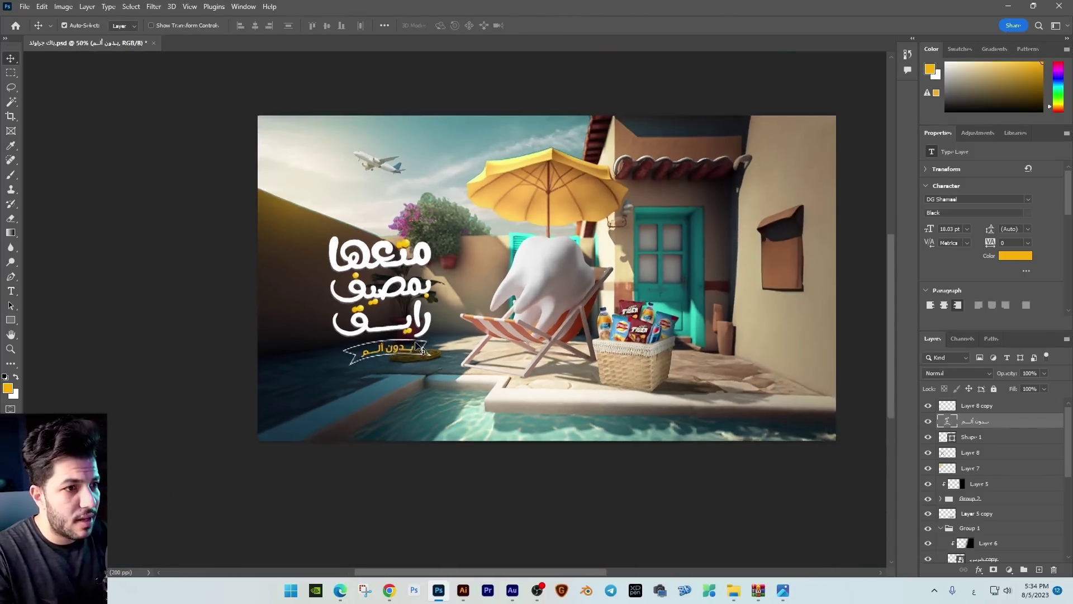
pyautogui.hotkey('ctrl', '+')
pyautogui.moveTo(415, 342); pyautogui.dragTo(333, 419)
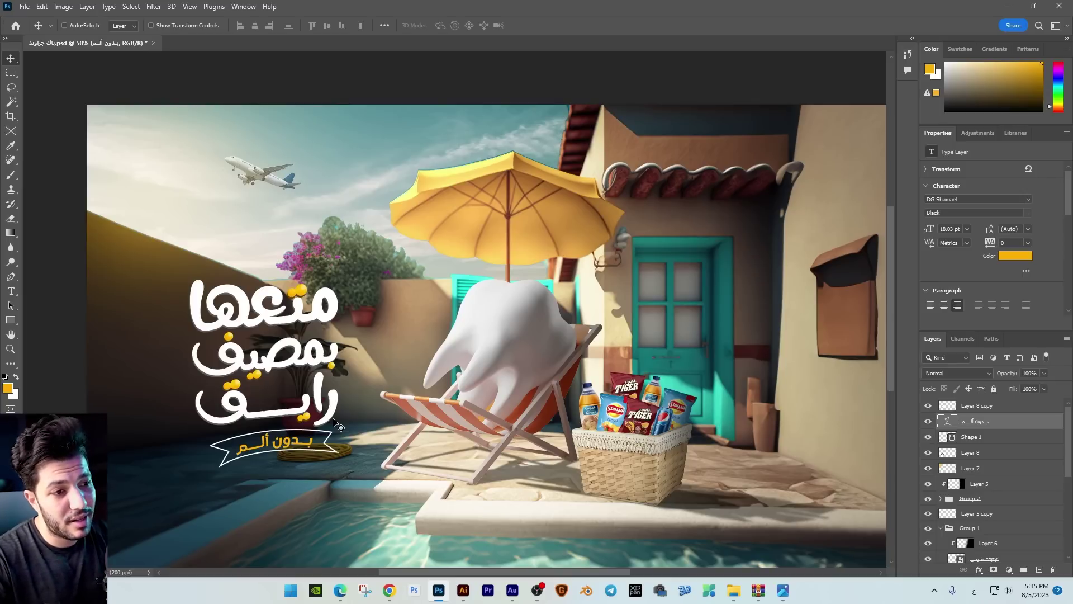
pyautogui.hotkey('ctrl', '+')
pyautogui.moveTo(479, 321); pyautogui.dragTo(168, 120)
pyautogui.hotkey('ctrl', '+')
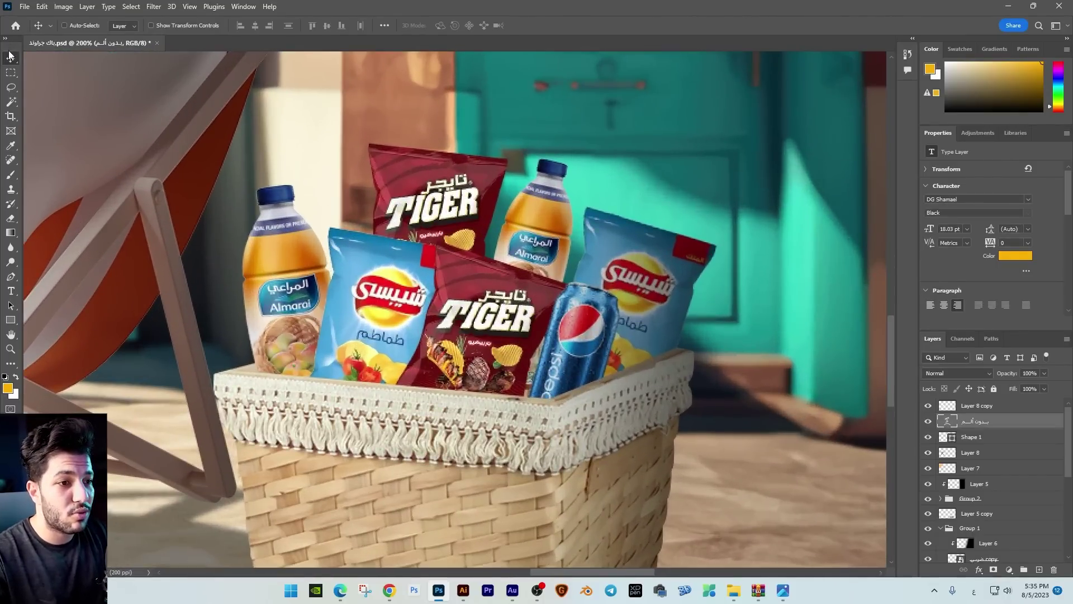
pyautogui.hotkey('ctrl', '-')
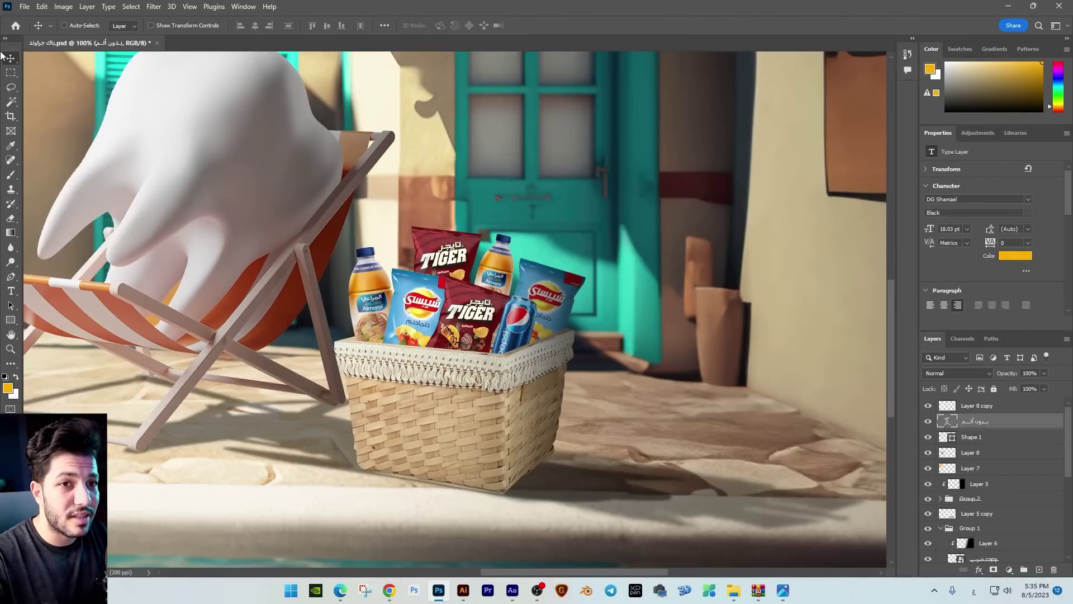
# Step: Group the snack and drink layers inside Group 2, keeping Layer 1 and the wood basket layer outside the new group
pyautogui.rightClick(556, 306)
pyautogui.click(573, 307)
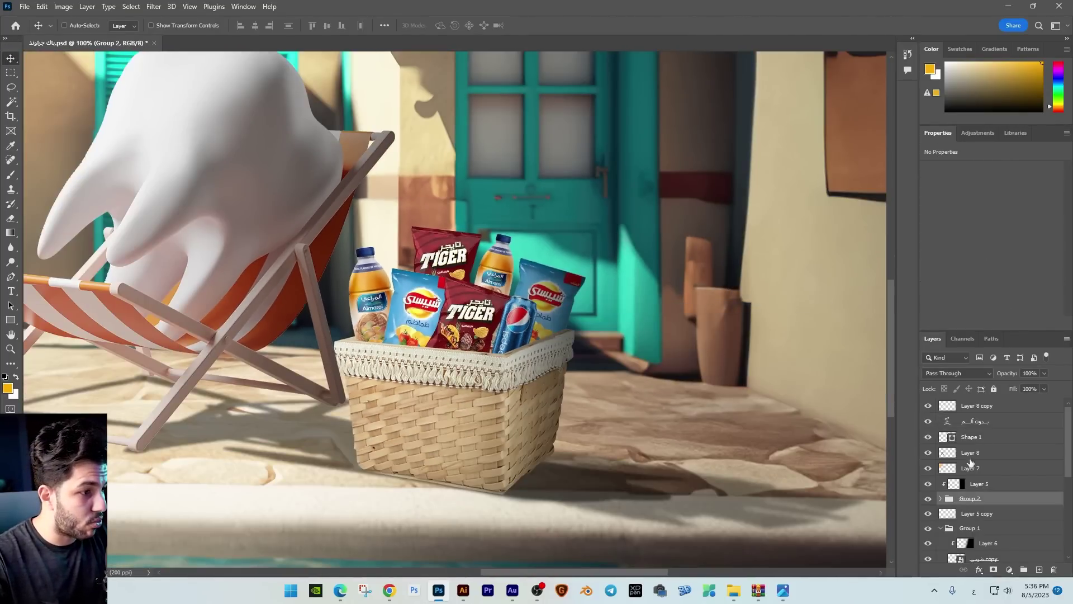
pyautogui.click(943, 499)
pyautogui.click(979, 451)
pyautogui.keyDown('shift'); pyautogui.click(1006, 544); pyautogui.keyUp('shift')
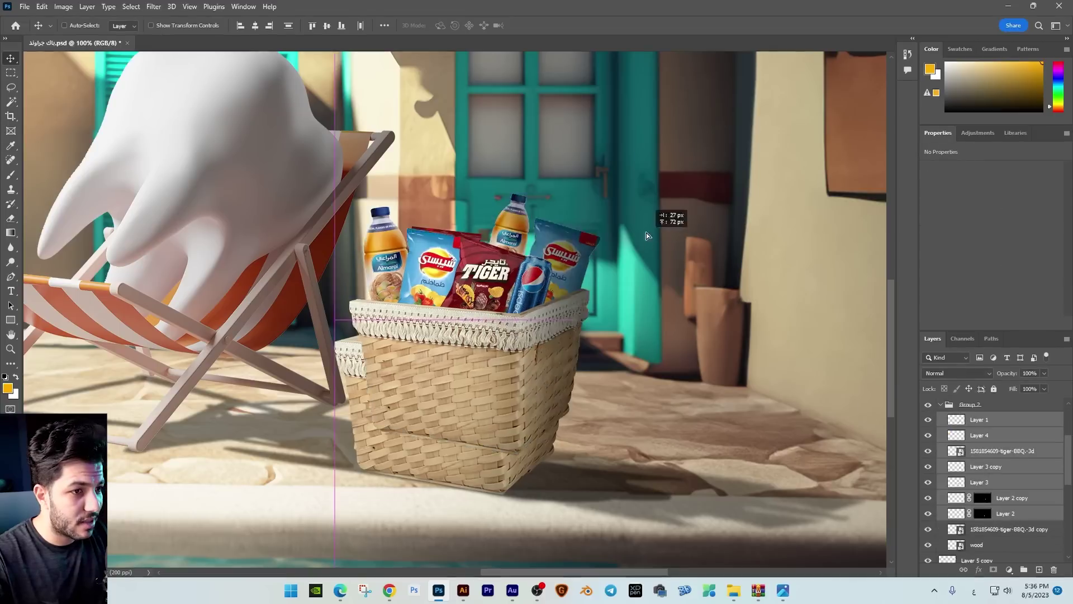
pyautogui.hotkey('ctrl', 'g')
pyautogui.moveTo(714, 338)
pyautogui.mouseDown()
pyautogui.moveTo(657, 292)
pyautogui.moveTo(688, 271)
pyautogui.moveTo(715, 339)
pyautogui.mouseUp()
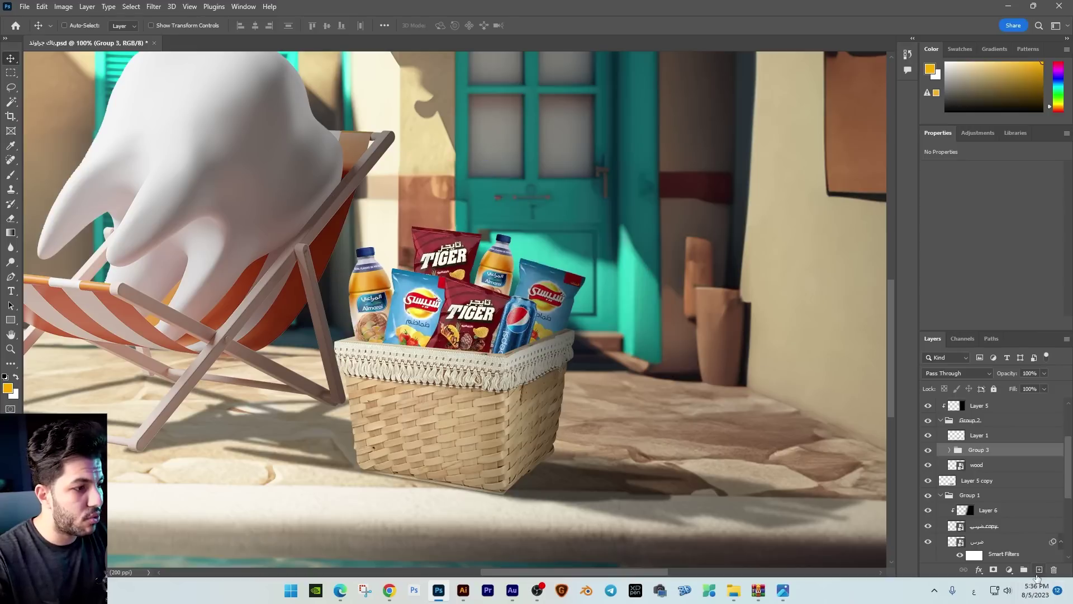
# Step: Shade the lower part of the snack group with a black-to-transparent gradient on a new clipped layer at 73% opacity
pyautogui.click(1038, 570)
pyautogui.hotkey('ctrl', 'alt', 'g')
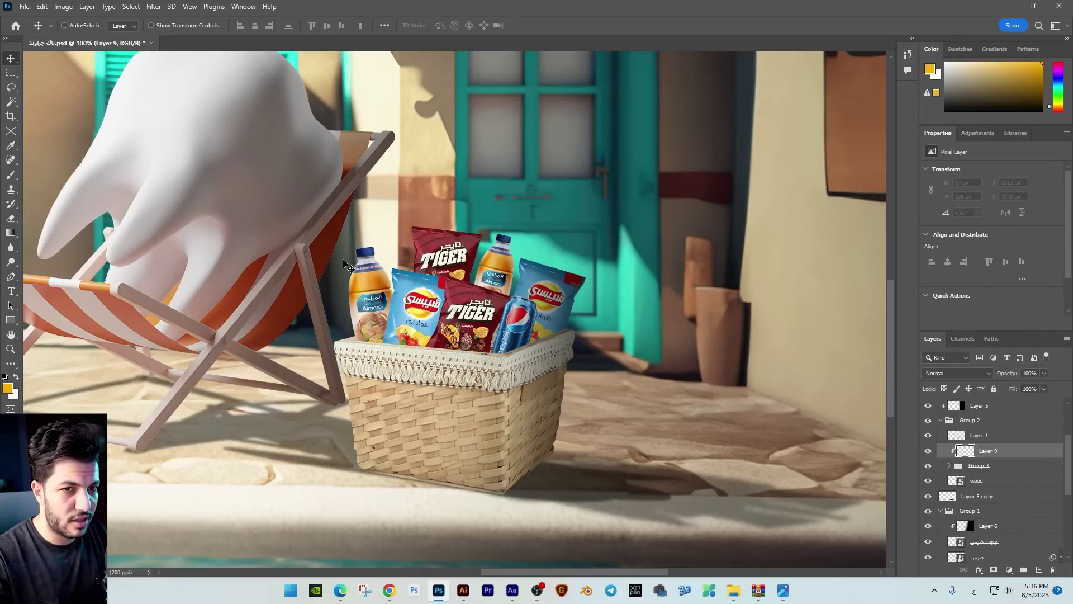
pyautogui.press('g')
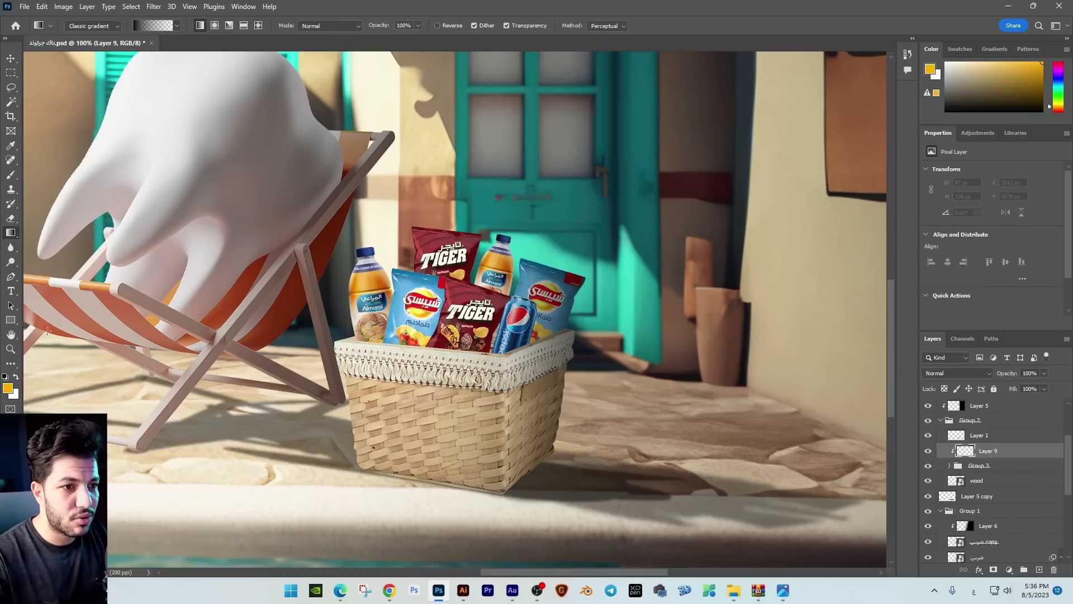
pyautogui.moveTo(450, 383); pyautogui.dragTo(446, 313)
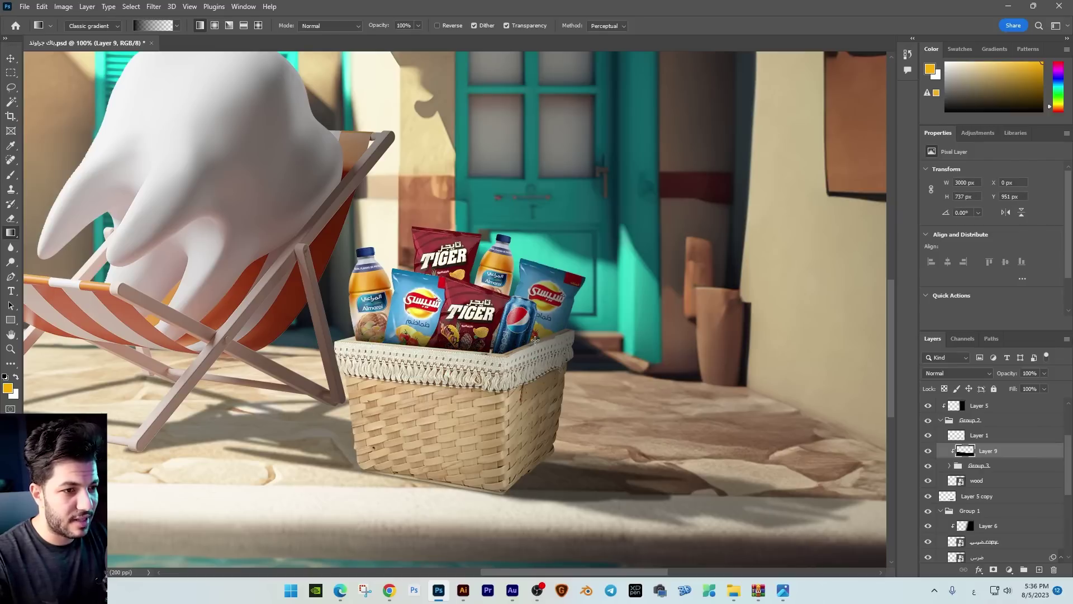
pyautogui.hotkey('ctrl', '-')
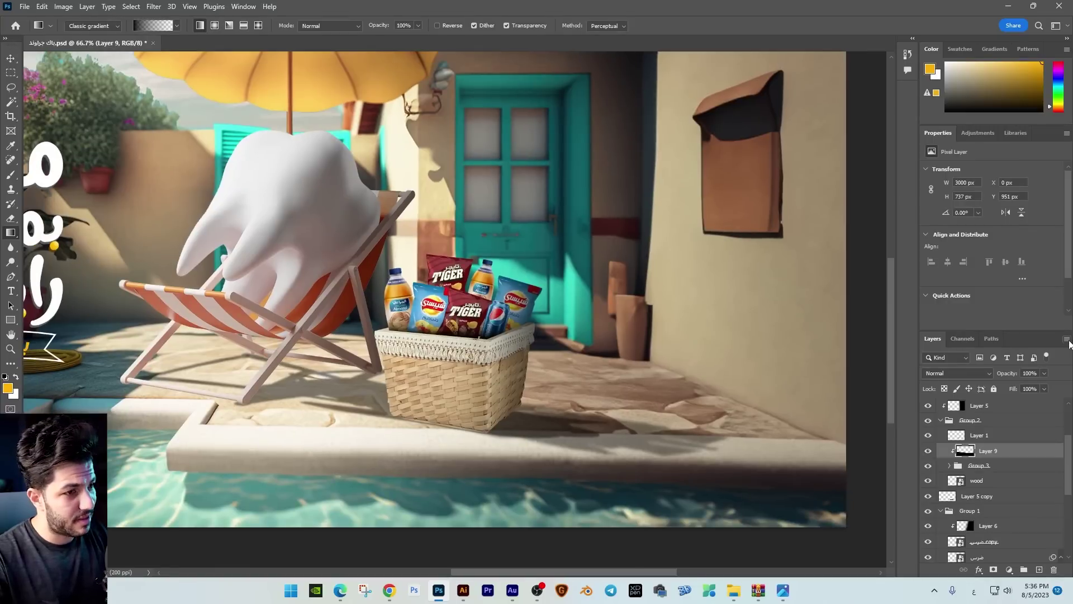
pyautogui.click(1037, 389)
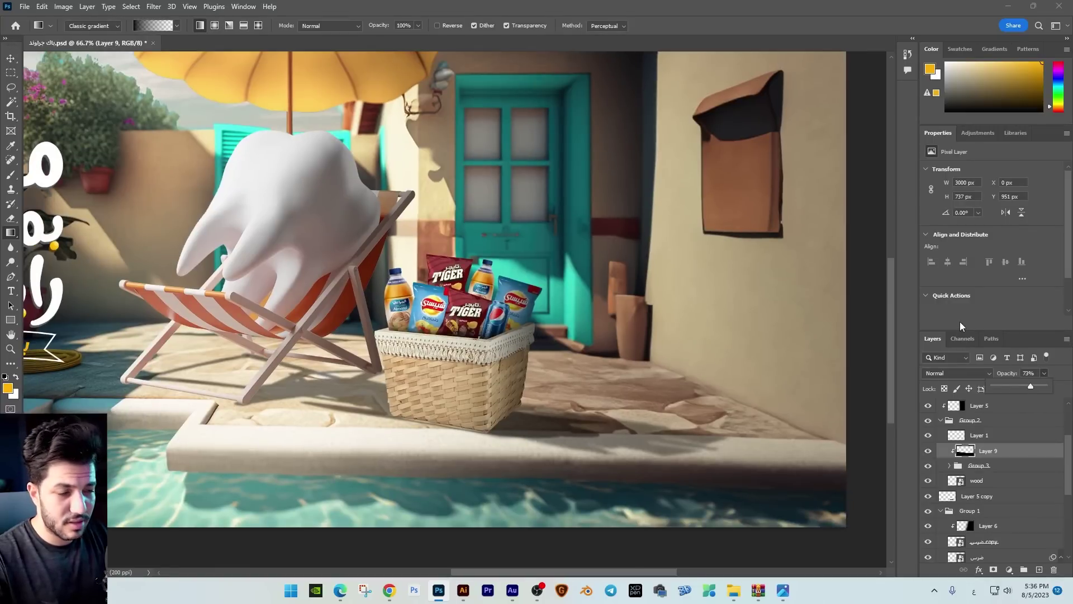
# Step: Add a Color Lookup adjustment above all layers using the FoggyNight.3DL 3D LUT
pyautogui.hotkey('ctrl', '-')
pyautogui.moveTo(564, 266); pyautogui.dragTo(692, 286)
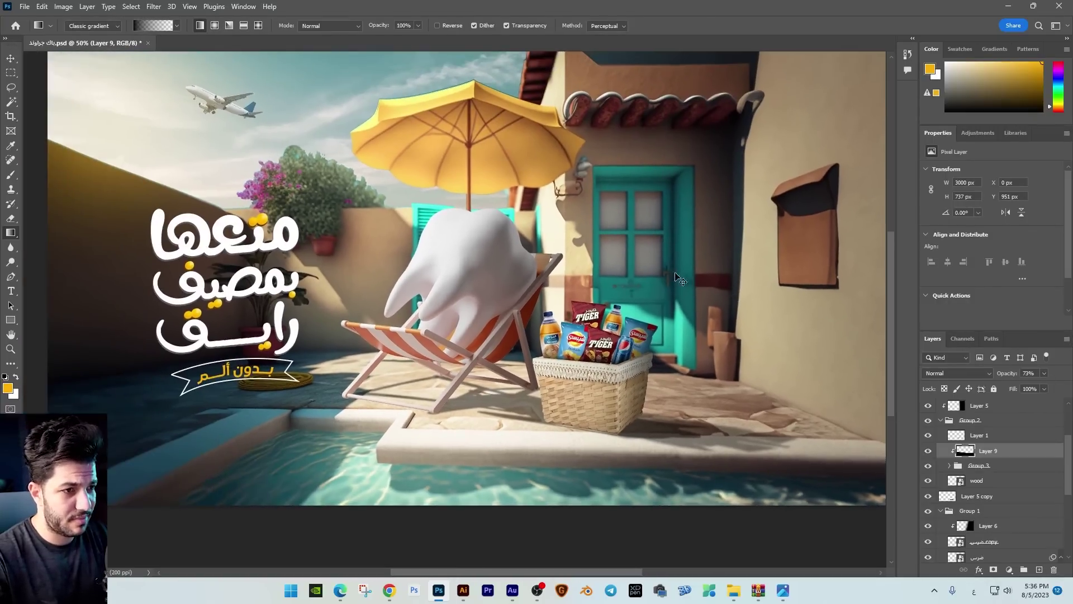
pyautogui.hotkey('ctrl', '-')
pyautogui.scroll(3, 983, 424)
pyautogui.click(1015, 408)
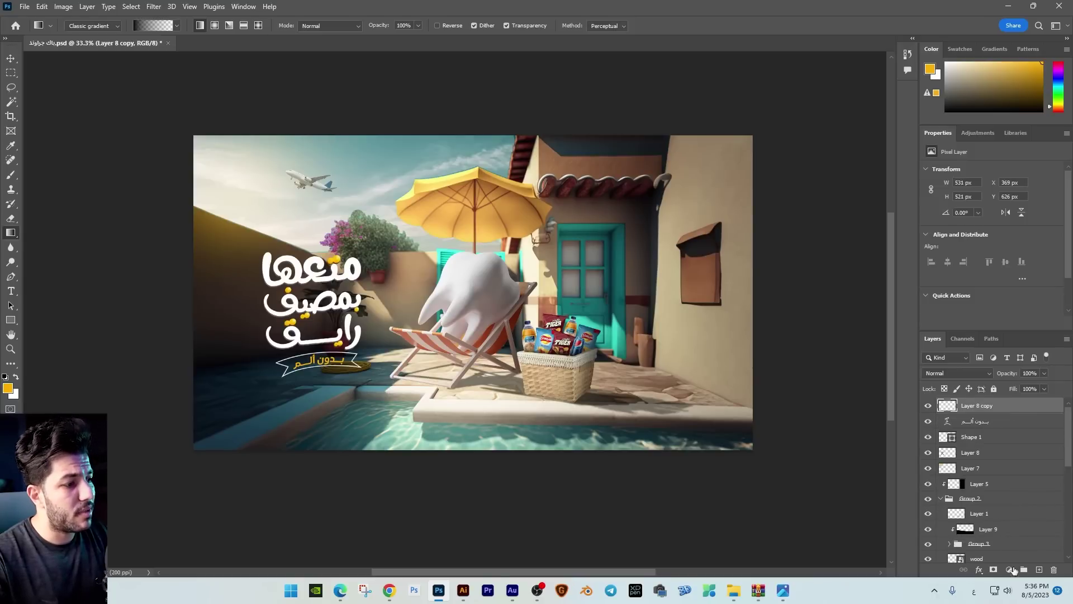
pyautogui.click(1010, 569)
pyautogui.click(1012, 513)
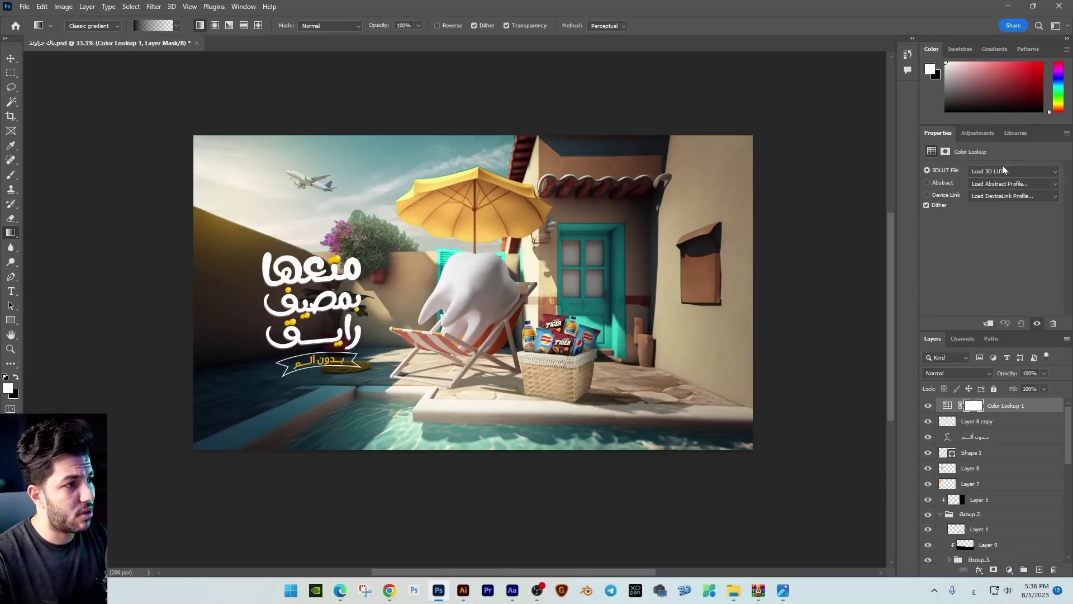
pyautogui.click(1001, 169)
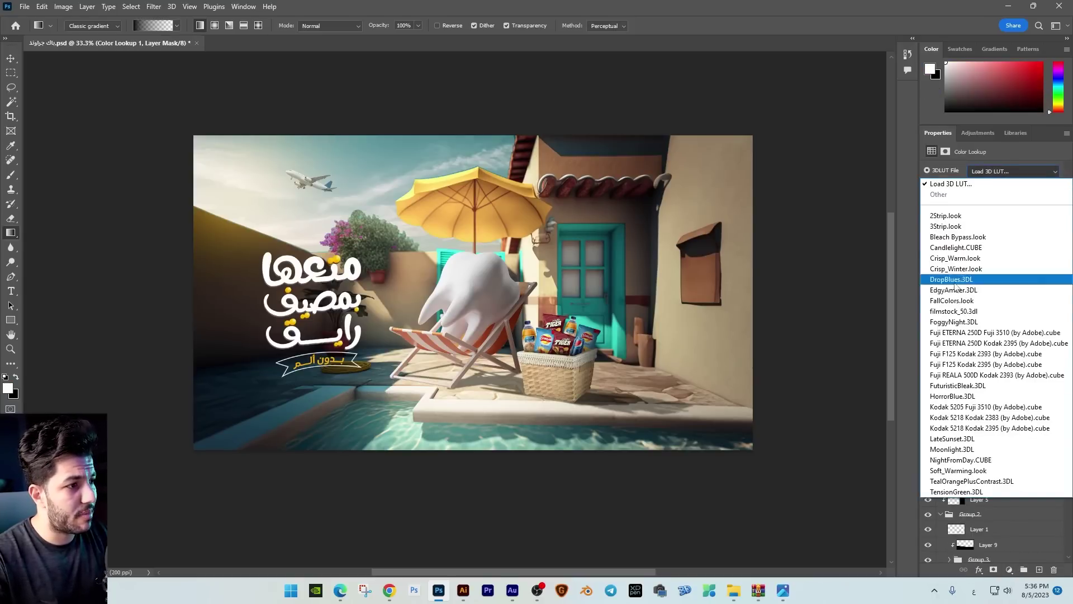
pyautogui.click(953, 321)
# Step: Set the FoggyNight Color Lookup layer to Luminosity blending and reduce its opacity
pyautogui.click(943, 374)
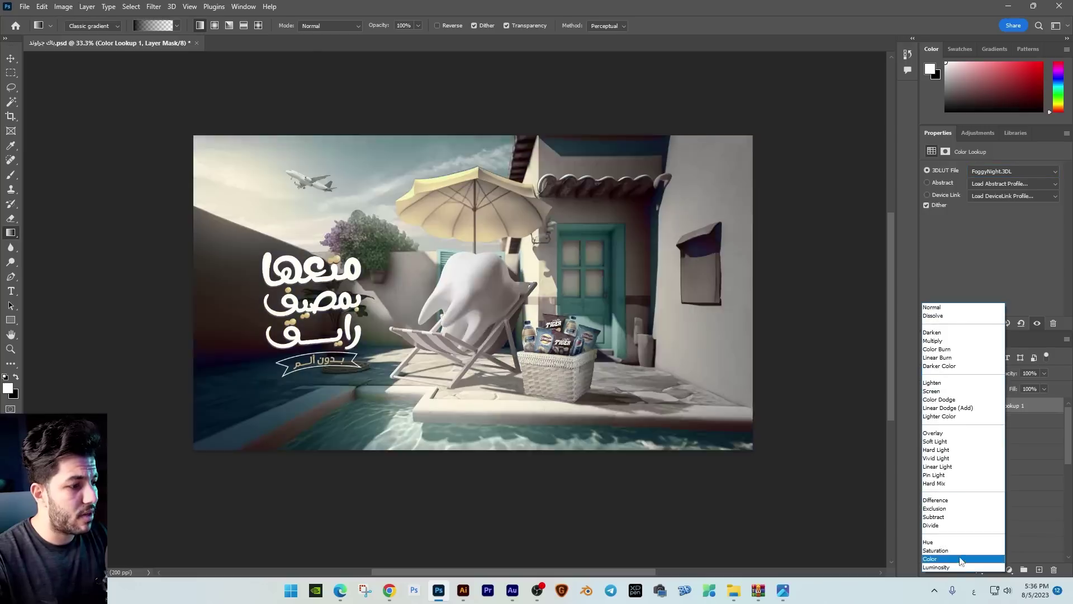
pyautogui.click(951, 564)
pyautogui.moveTo(1044, 373); pyautogui.dragTo(1009, 387)
# Step: Add a second Color Lookup adjustment with EdgyAmber.3DL, blended as Soft Light at about 23% opacity
pyautogui.click(1009, 569)
pyautogui.click(1012, 507)
pyautogui.click(1053, 170)
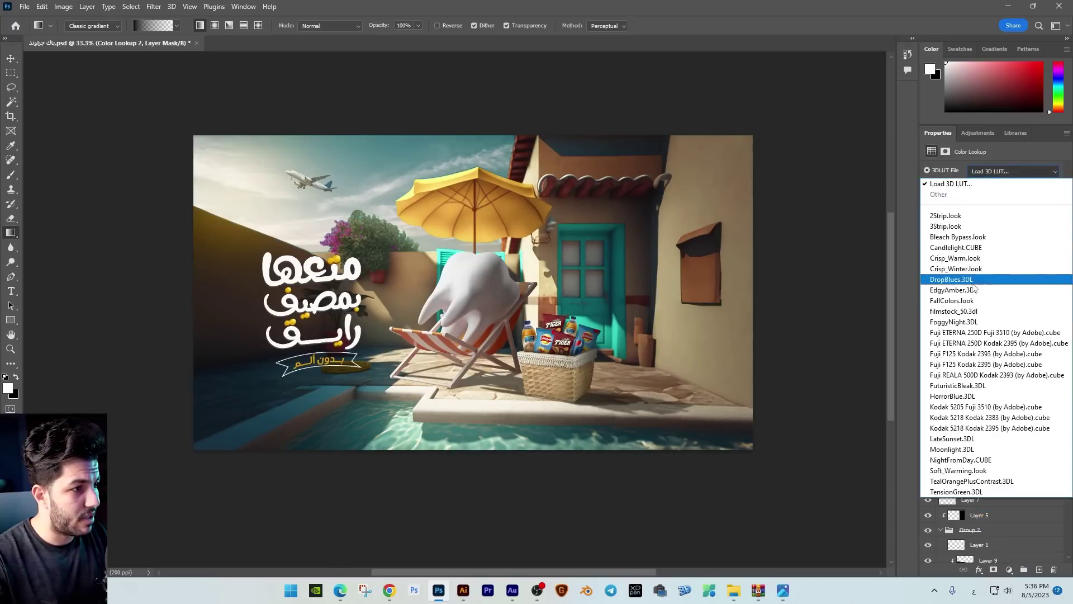
pyautogui.click(953, 289)
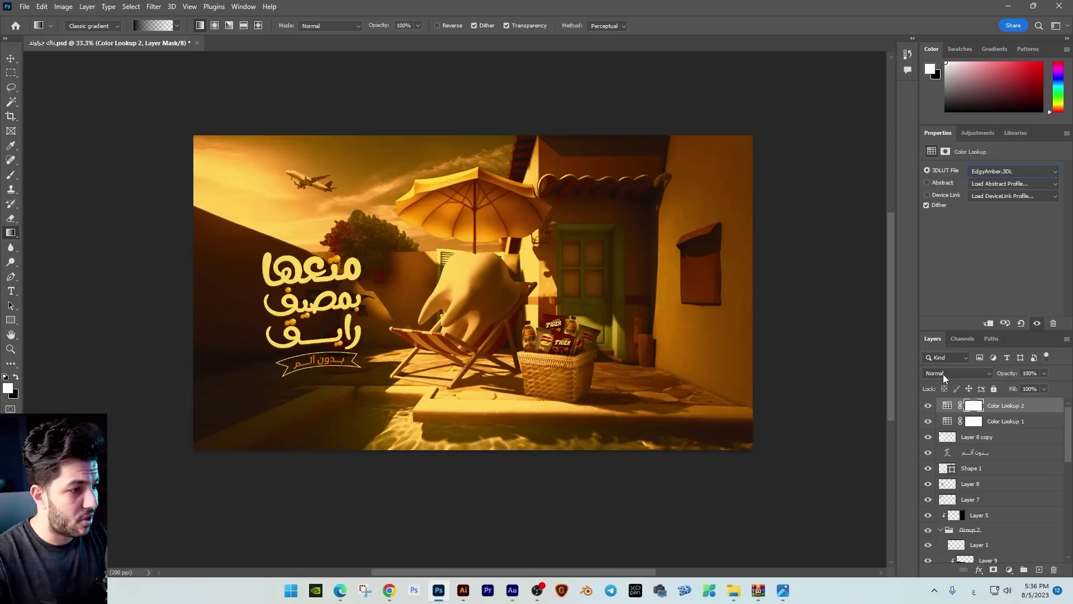
pyautogui.click(943, 374)
pyautogui.click(934, 439)
pyautogui.moveTo(1043, 379); pyautogui.dragTo(1010, 390)
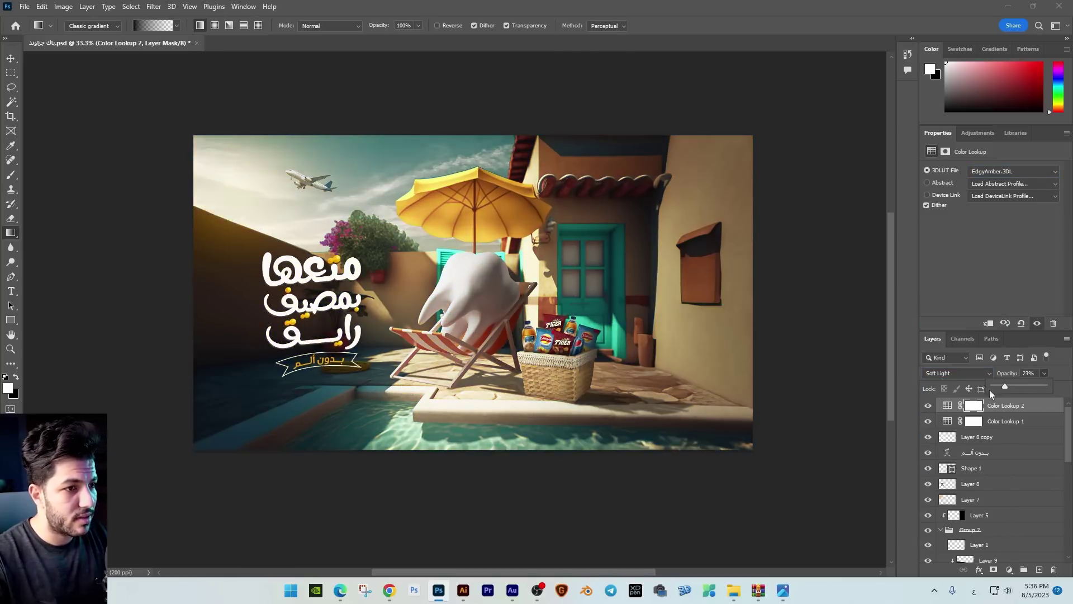
# Step: Add a Color Balance adjustment on top and shift the midtones to about +6 red and +6 green
pyautogui.click(1008, 570)
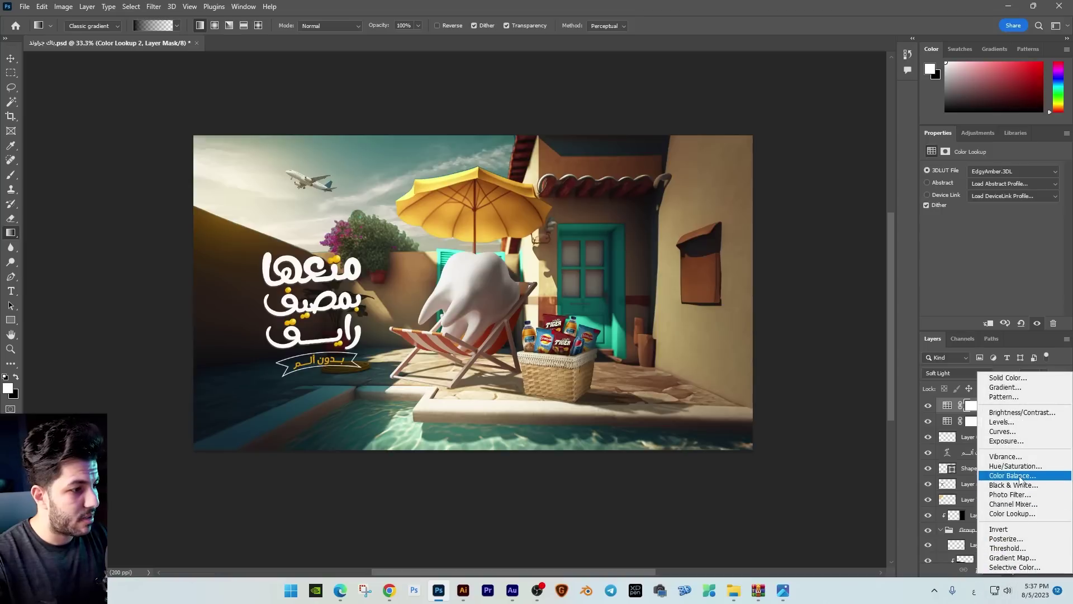
pyautogui.click(1000, 478)
pyautogui.moveTo(984, 195); pyautogui.dragTo(986, 213)
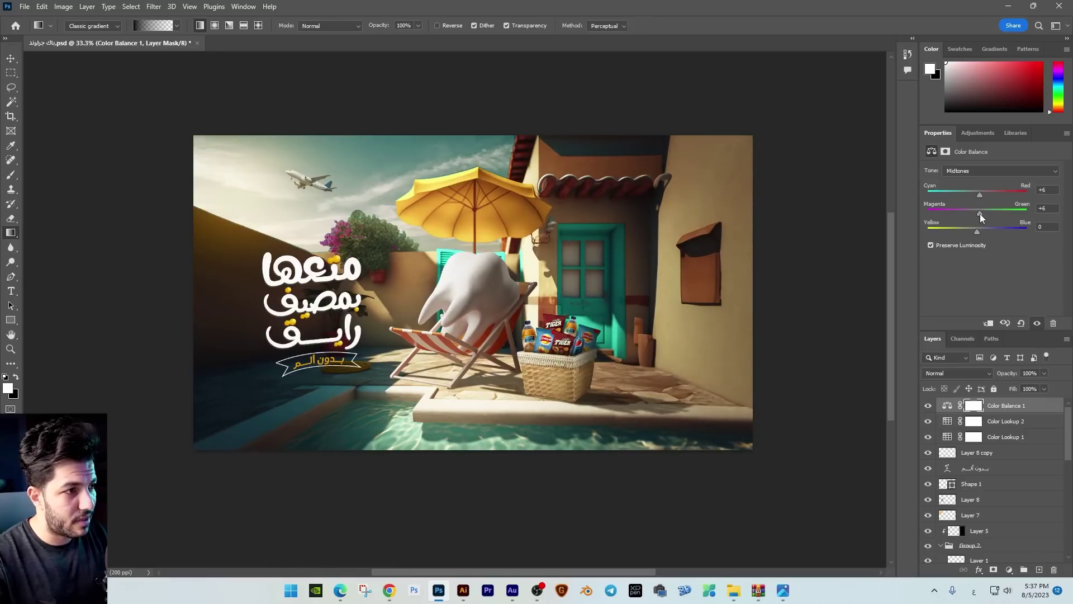
# Step: Fine-tune the Color Balance highlights on all three ranges, and set the shadows to Cyan–Red +10, Magenta–Green -3 and Yellow–Blue -4
pyautogui.click(1001, 170)
pyautogui.click(976, 203)
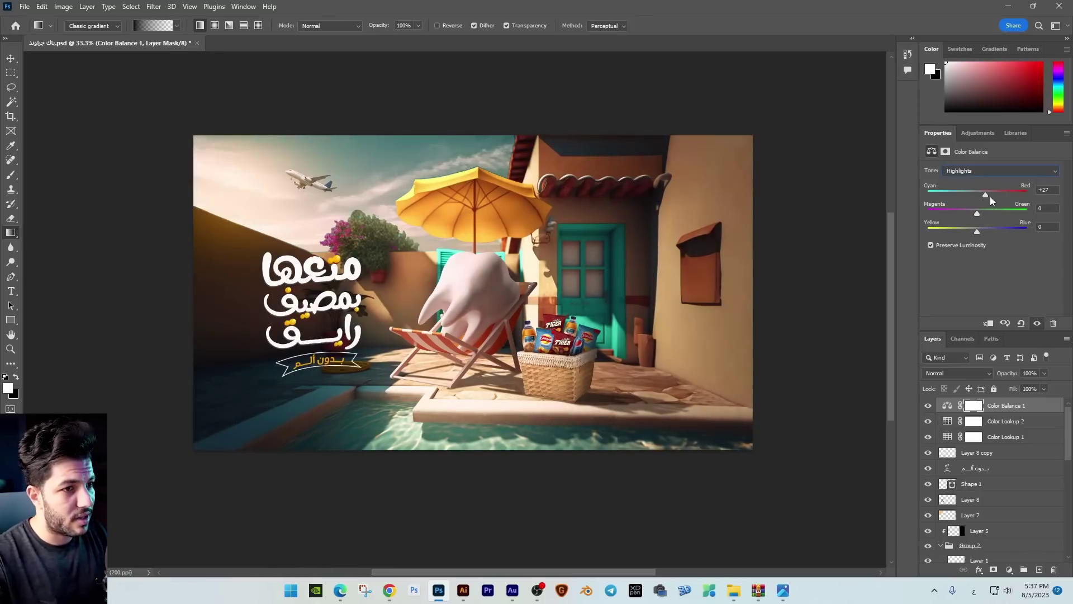
pyautogui.moveTo(977, 212); pyautogui.dragTo(978, 213)
pyautogui.moveTo(977, 231); pyautogui.dragTo(975, 231)
pyautogui.click(972, 171)
pyautogui.click(973, 180)
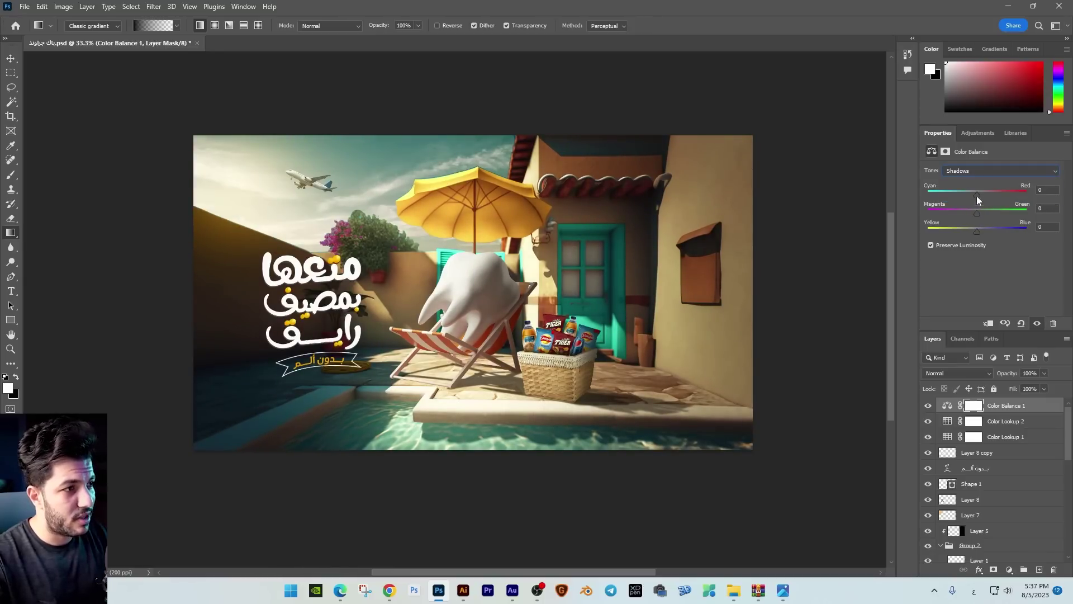
# Step: Compare the image with and without the Color Balance adjustment, and examine the color-graded composition at different magnifications
pyautogui.click(928, 406)
pyautogui.click(927, 406)
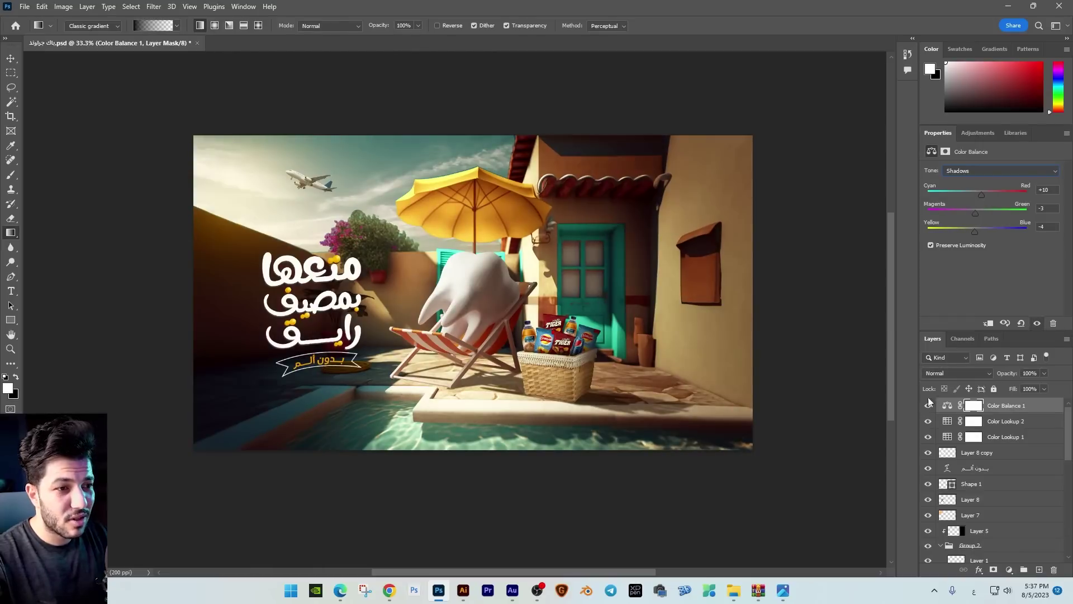
pyautogui.hotkey('ctrl', '+')
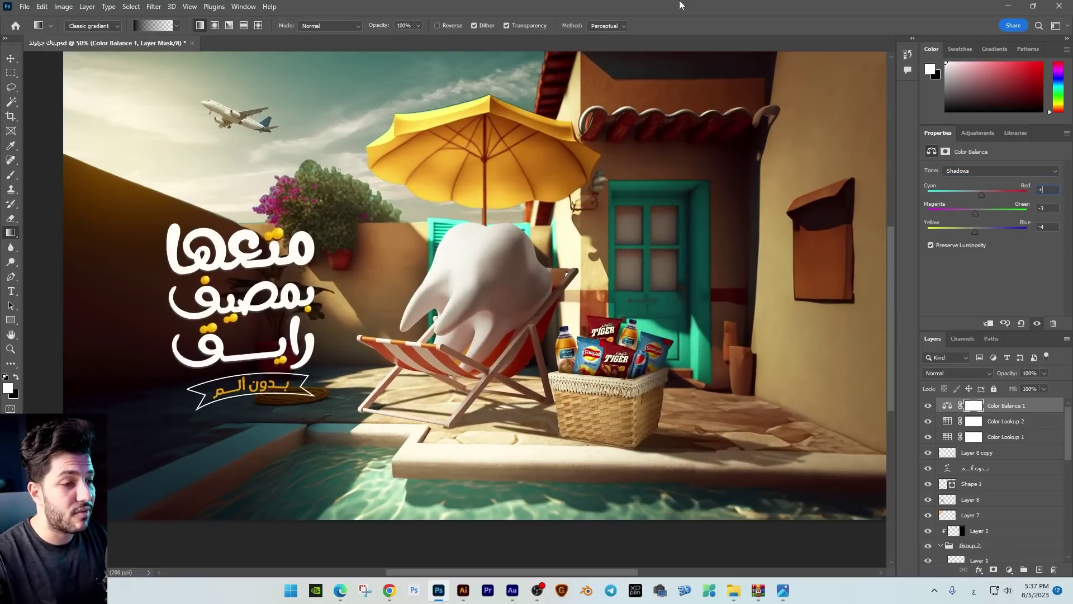
pyautogui.hotkey('ctrl', '-')
pyautogui.press('v')
pyautogui.hotkey('ctrl', '+')
pyautogui.moveTo(614, 320); pyautogui.dragTo(596, 348)
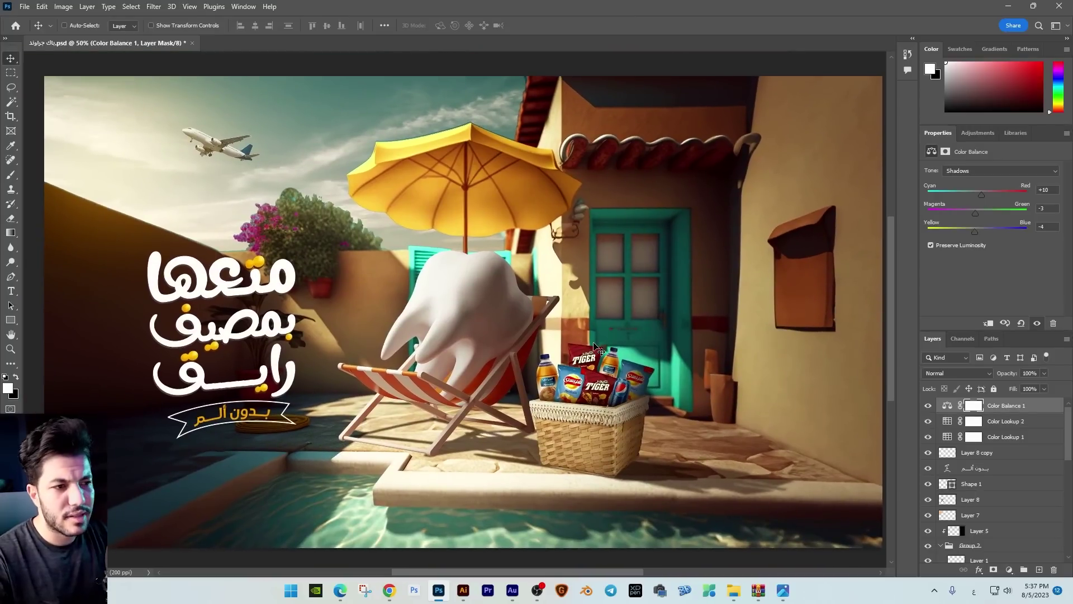